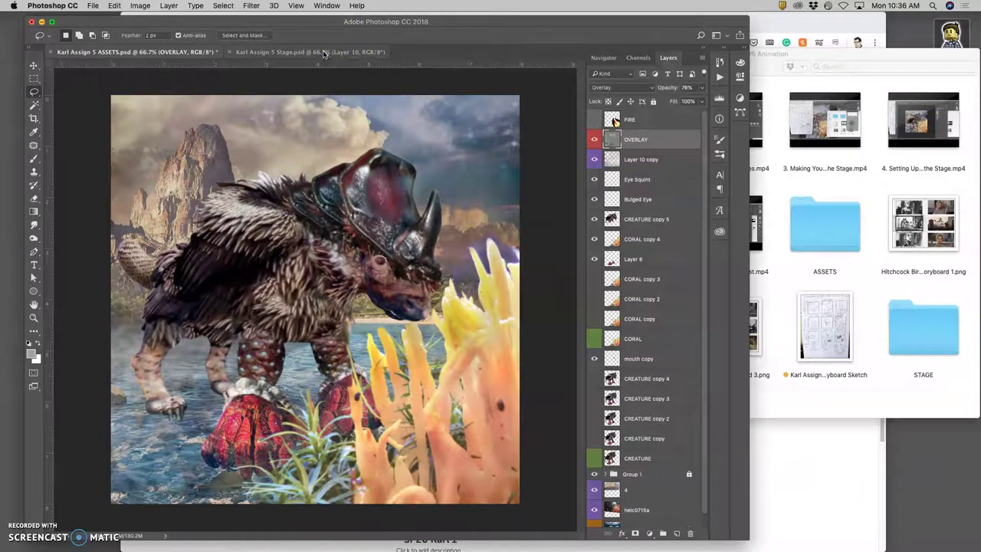
left_click(325, 52)
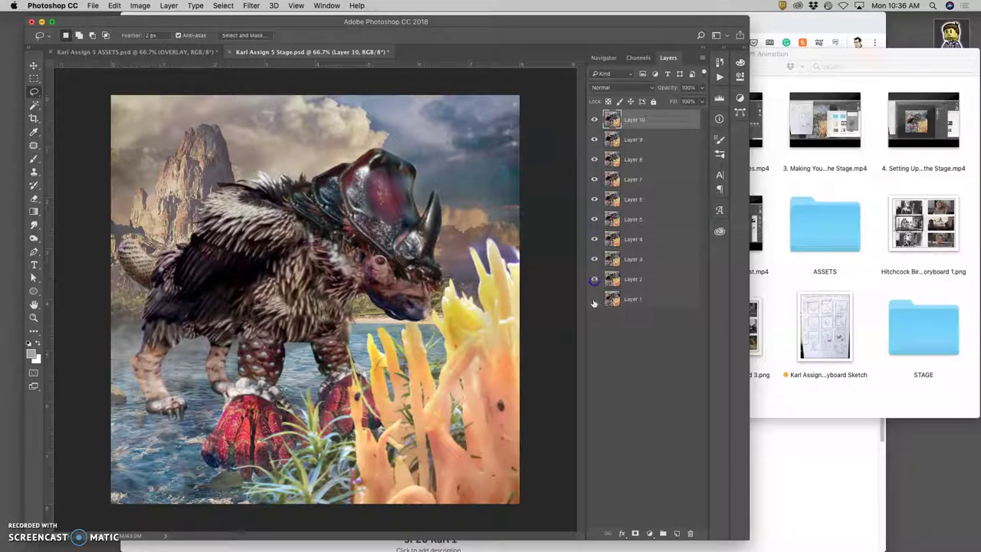
In the Stage document, preview the frames by hiding and re-showing Layers 10, 9 and 8
left_click(593, 120)
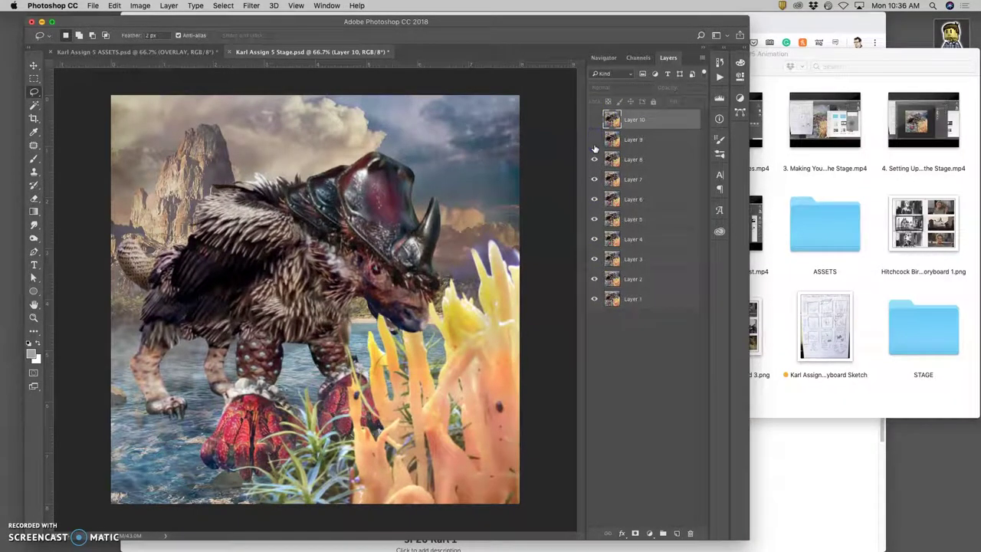
left_click(593, 158)
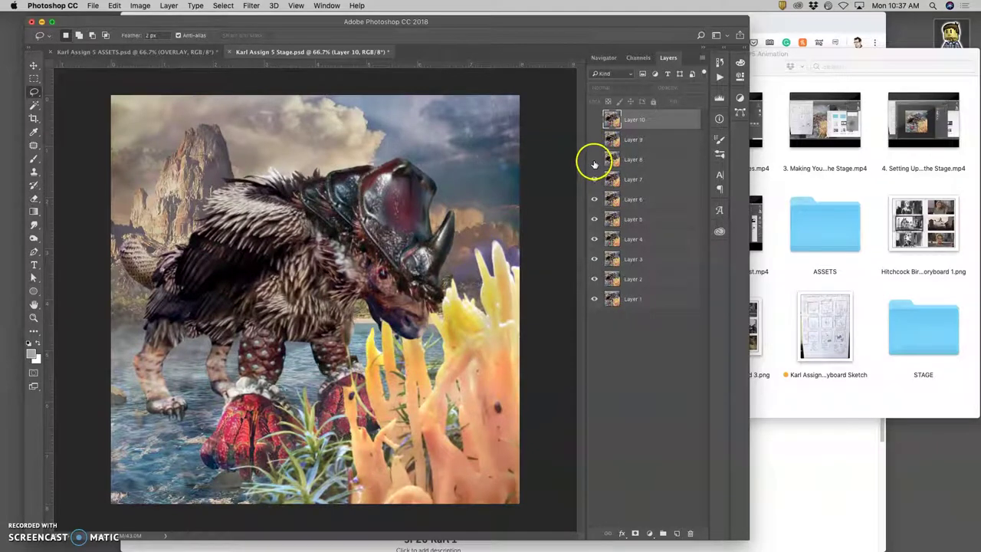
left_click(594, 160)
left_click(594, 140)
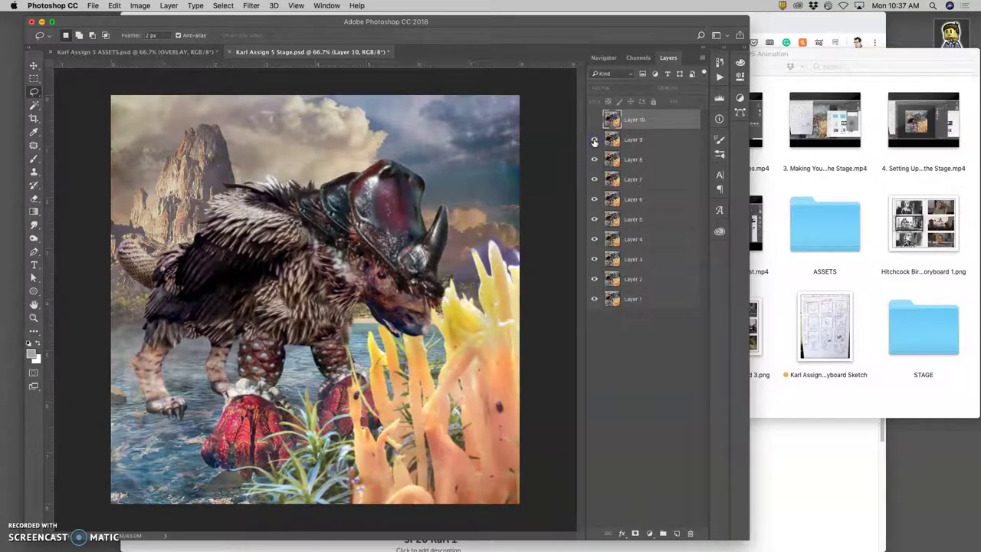
left_click(594, 120)
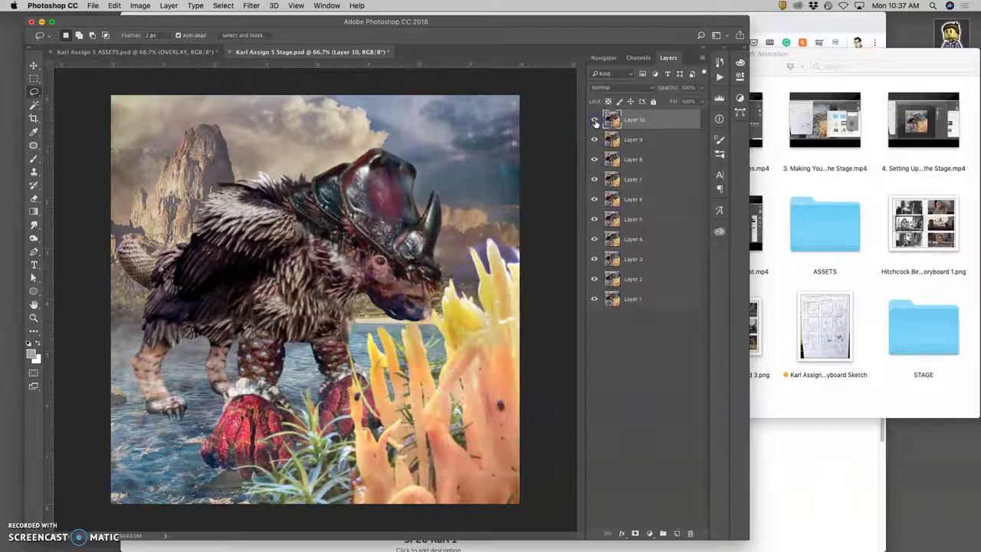
Warp CREATURE copy 5 in ASSETS, pulling in its top-right, lowering its back and reshaping its tail
left_click(185, 56)
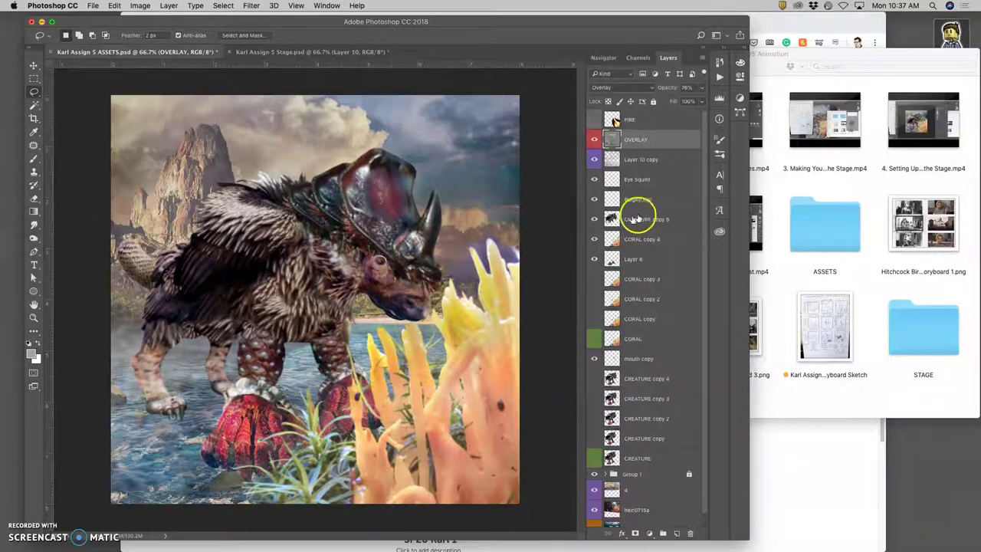
left_click(639, 219)
key("super+t")
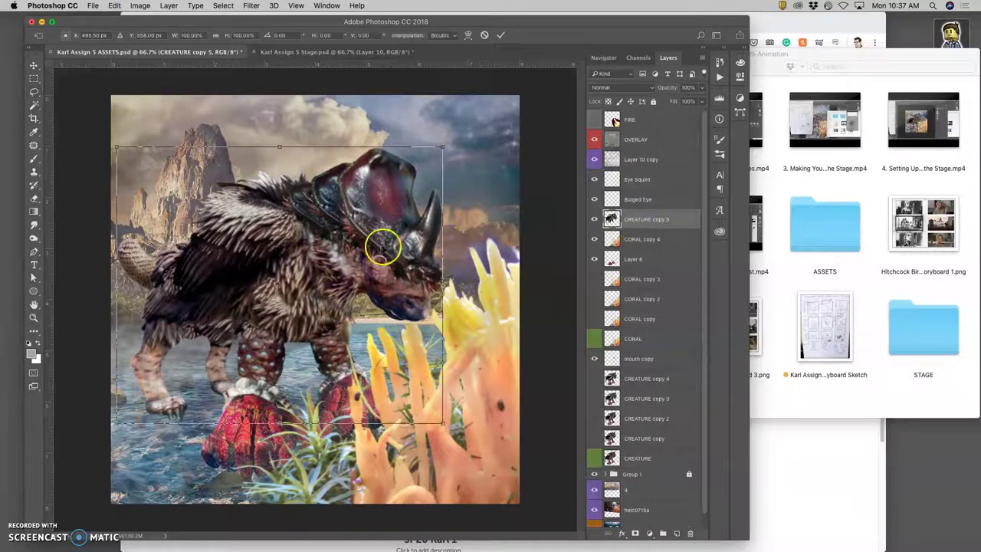
right_click(378, 246)
left_click(395, 310)
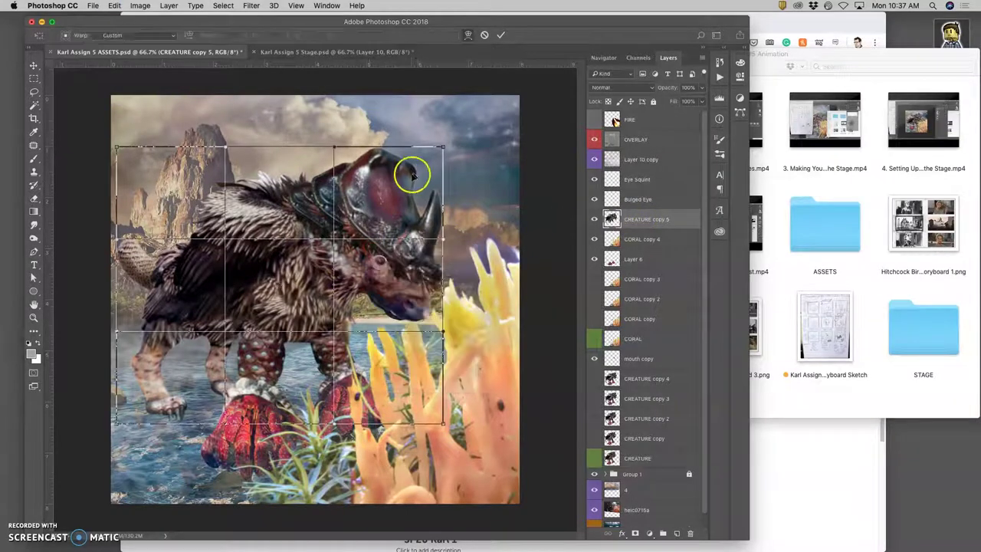
left_click_drag(441, 148, 438, 148)
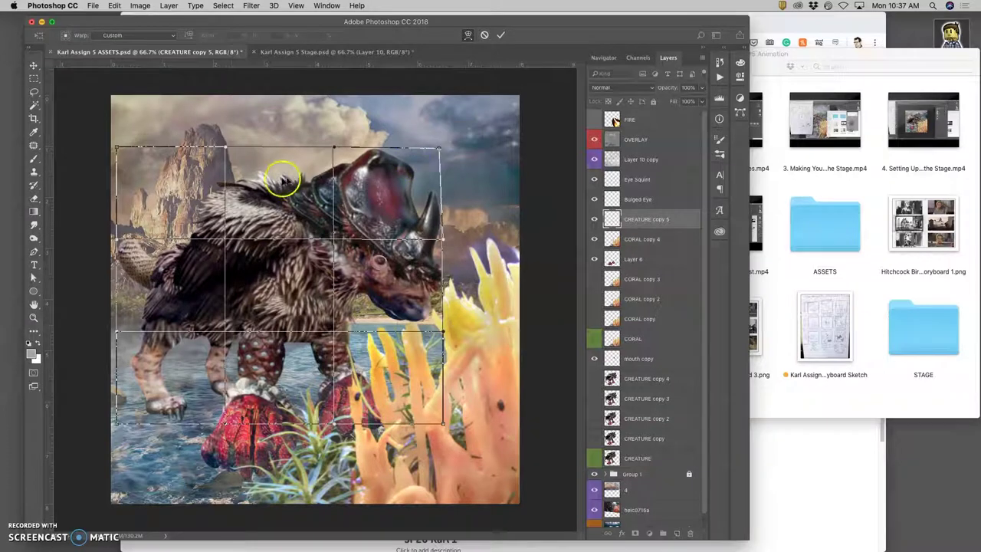
left_click_drag(181, 148, 184, 152)
left_click_drag(131, 240, 126, 246)
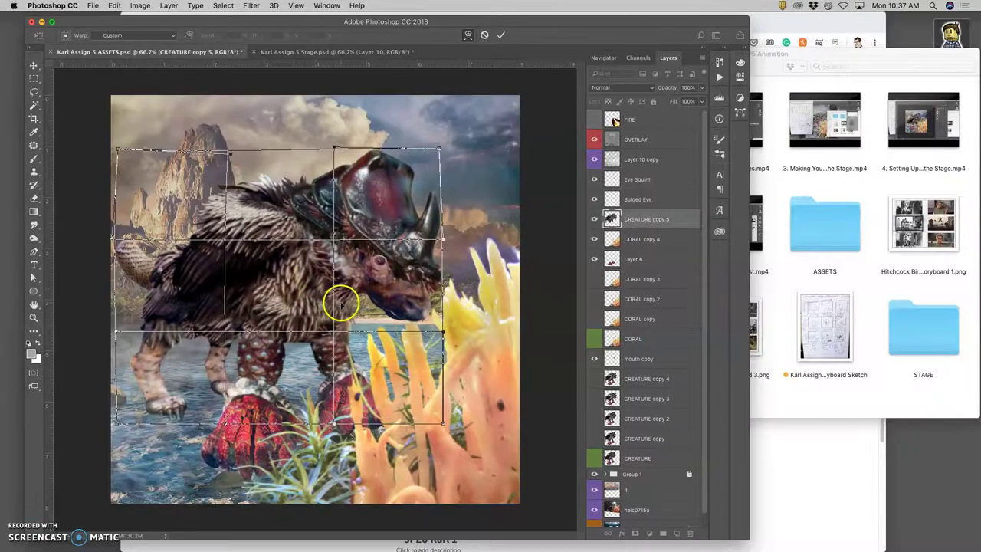
key("Return")
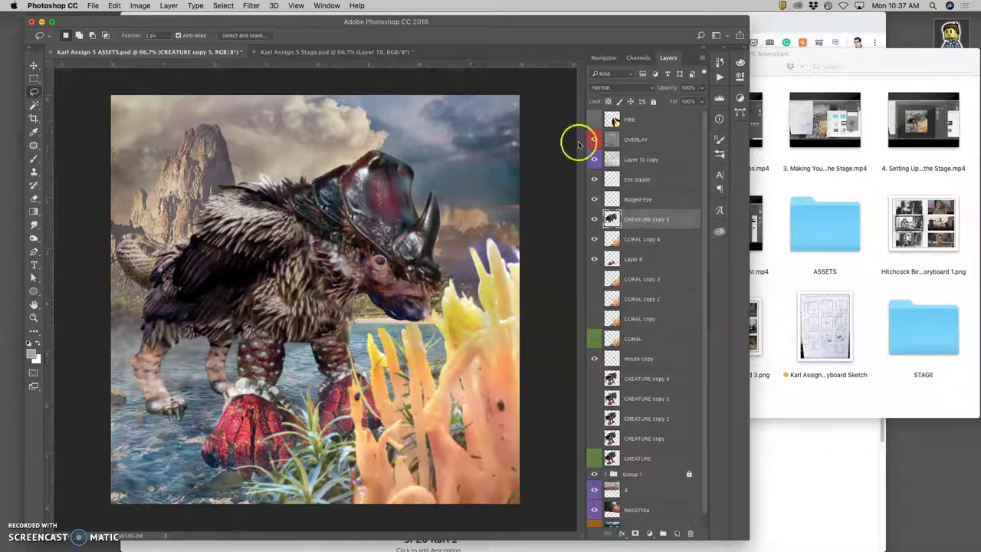
Scale, rotate and move the Bulged Eye layer onto the creature's face
left_click(333, 54)
left_click(237, 50)
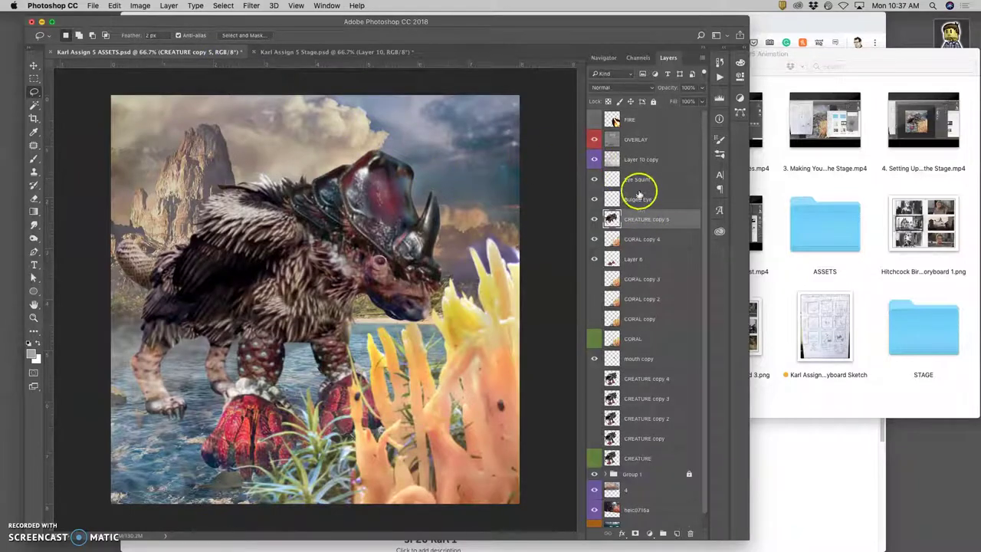
left_click(635, 181)
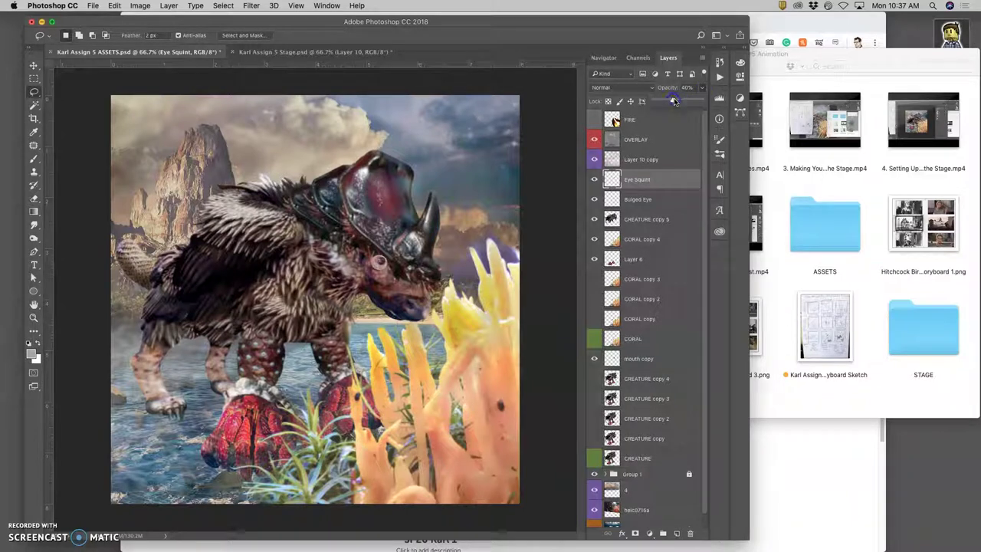
left_click(650, 200)
key("ctrl+t")
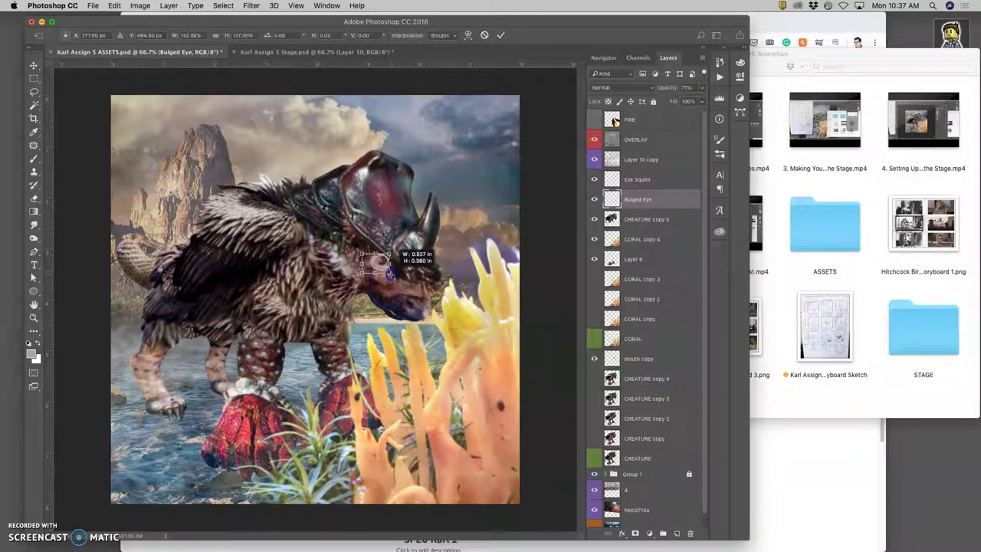
key("Return")
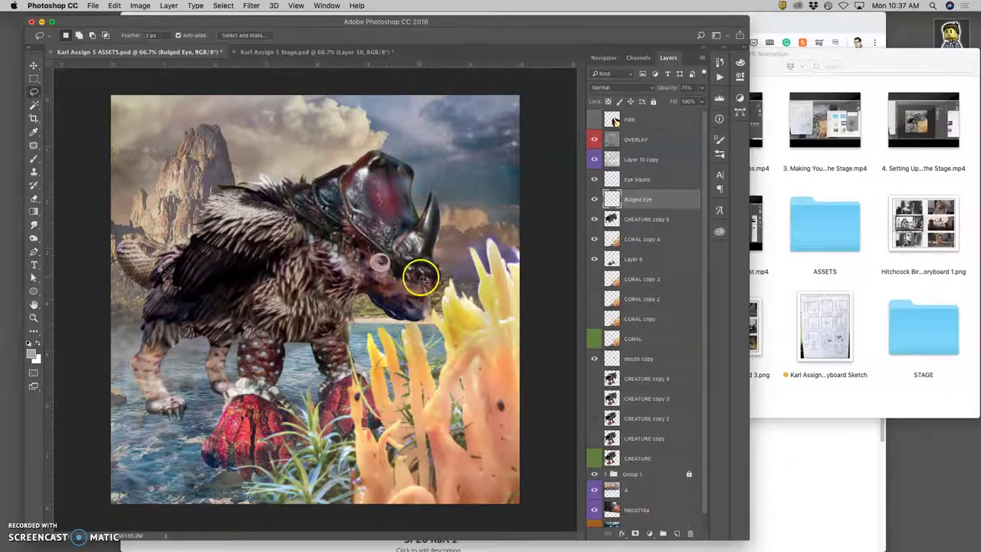
key("ctrl+t")
left_click_drag(403, 246, 383, 253)
key("Return")
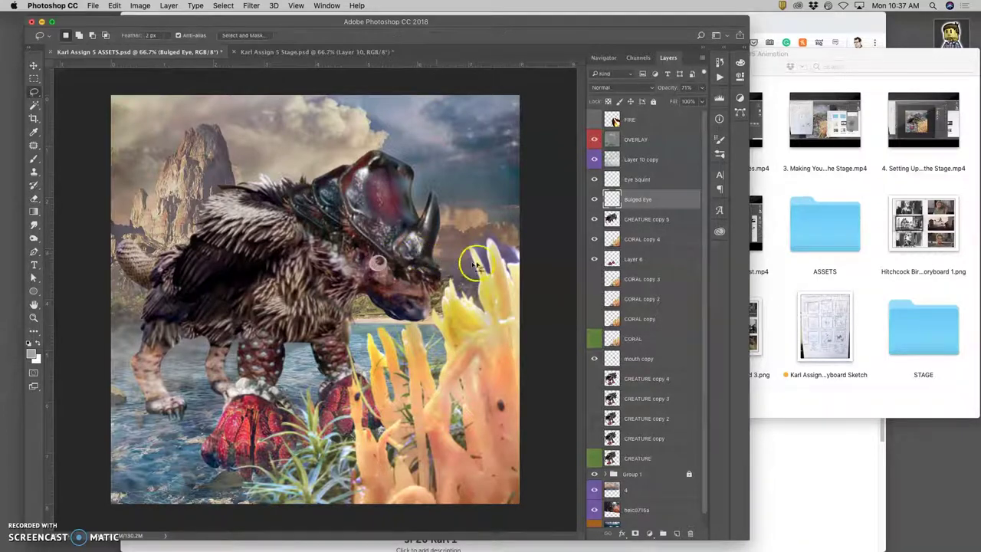
Zoom in on the creature's head and warp the bulged eye to bend its shape
left_click(292, 53)
left_click(200, 56)
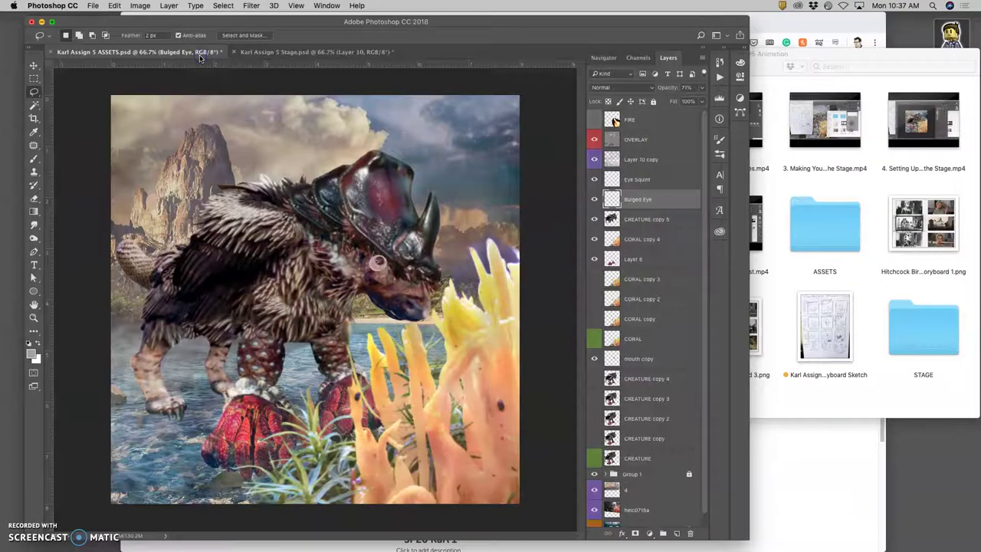
left_click_drag(313, 192, 414, 222)
key("super+t")
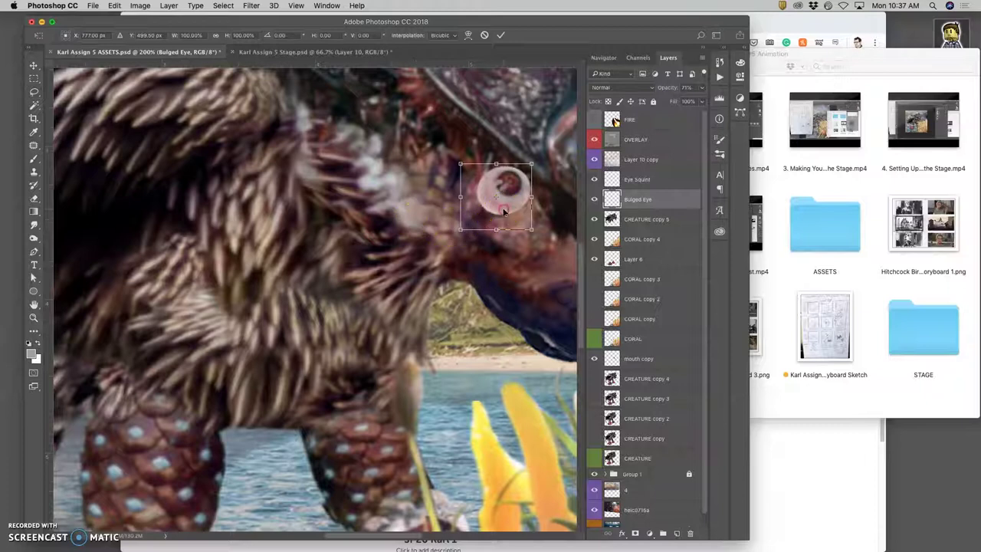
right_click(504, 212)
left_click(521, 271)
left_click_drag(473, 219, 472, 177)
double_click(491, 193)
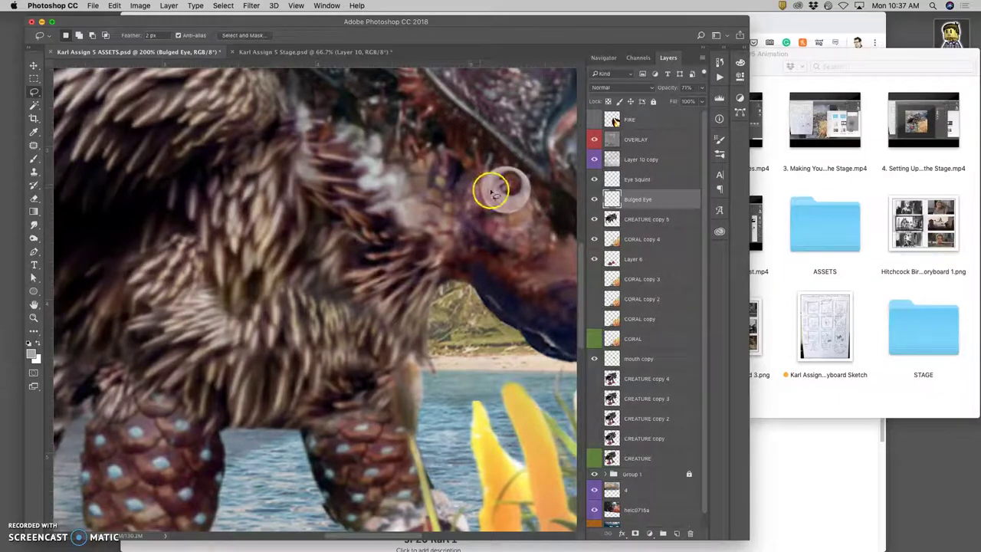
Rotate the bulged eye about 36°, move it up slightly, and fit the image on screen
key("super+t")
left_click_drag(547, 170, 555, 201)
left_click(502, 222)
left_click_drag(502, 222, 486, 211)
key("Return")
key("l")
left_click(559, 232)
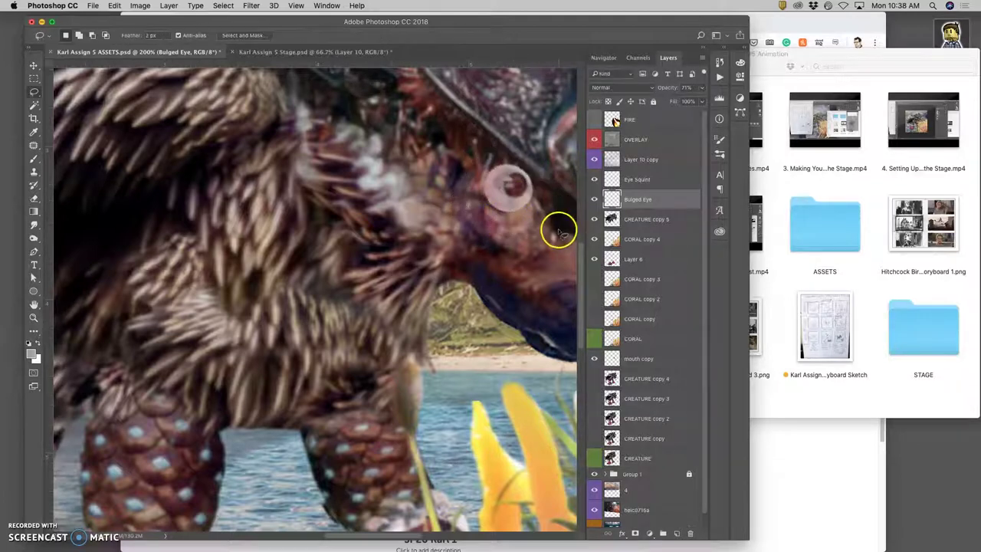
key("super+0")
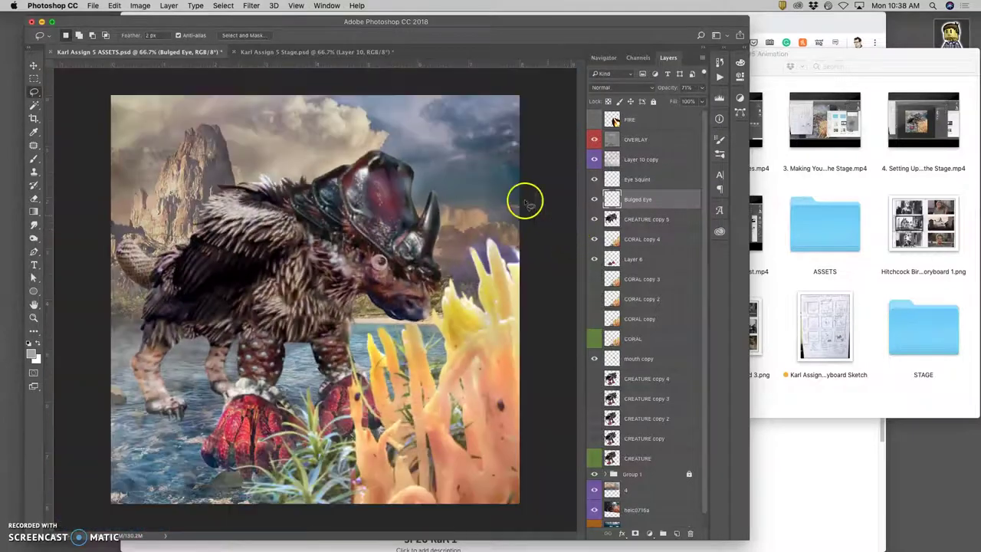
Move the mouth copy layer slightly right and down onto the creature's jaw
left_click(282, 53)
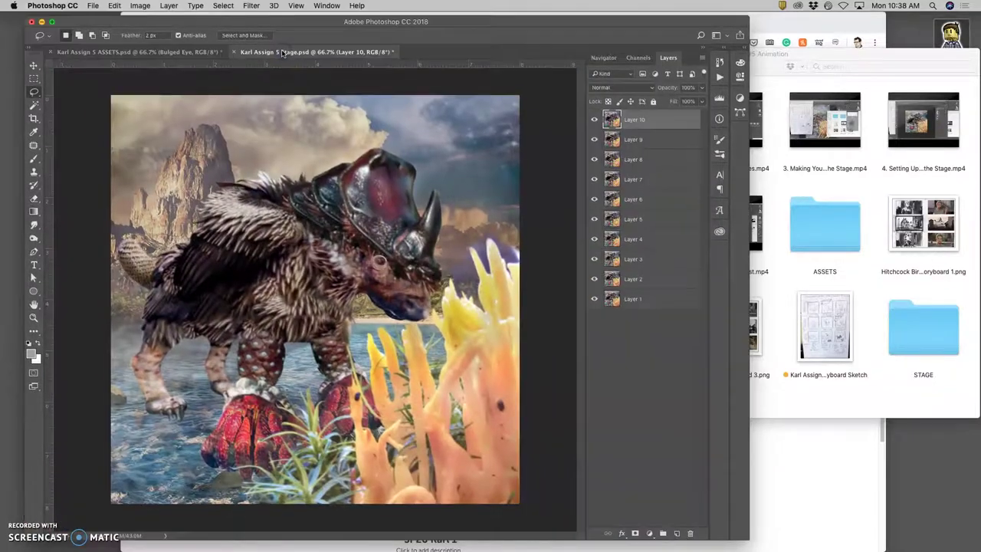
left_click(208, 52)
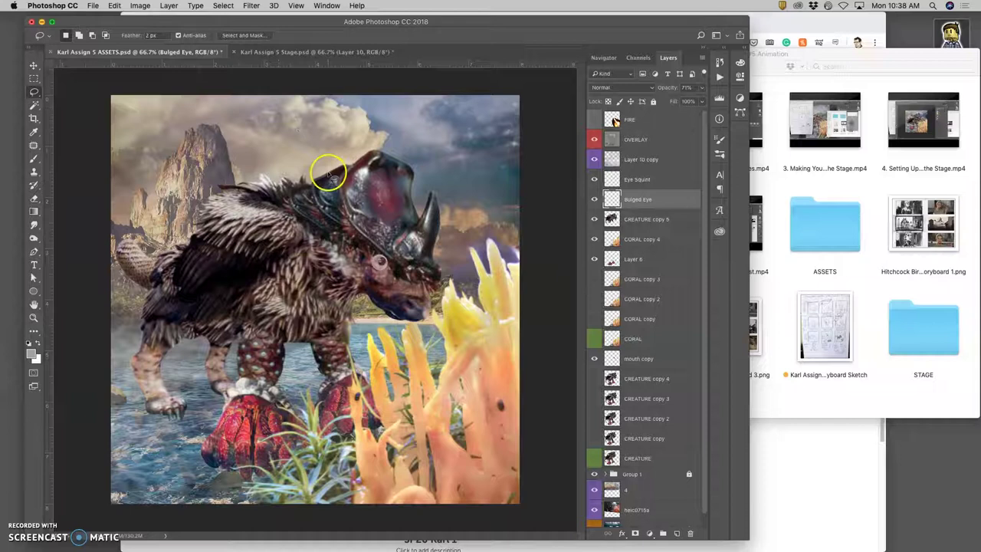
left_click(639, 362)
key("super+t")
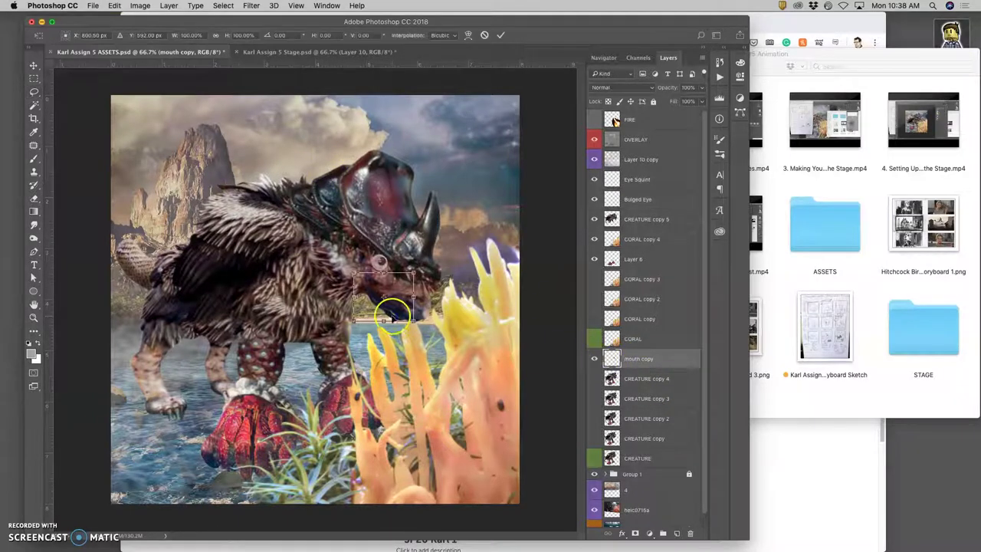
left_click_drag(393, 312, 396, 318)
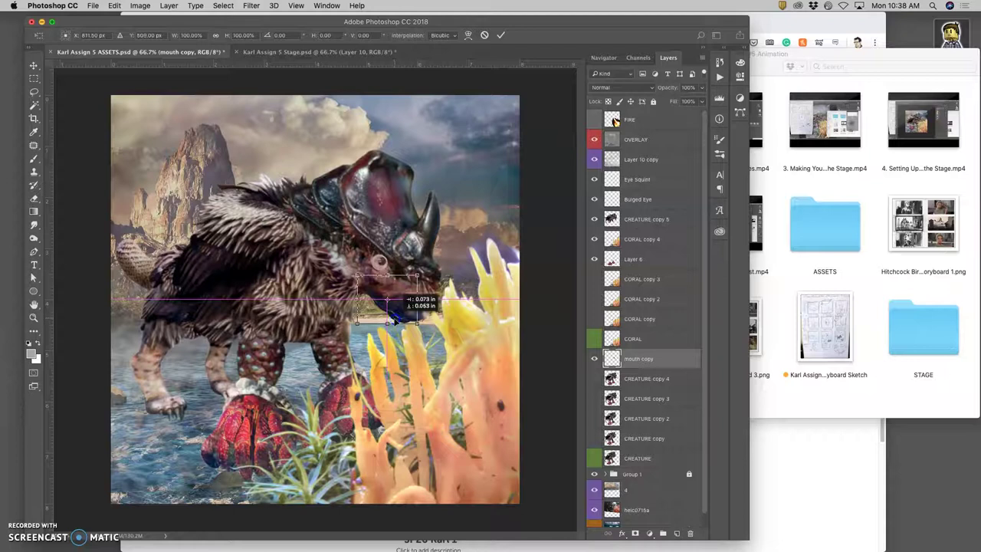
key("Return")
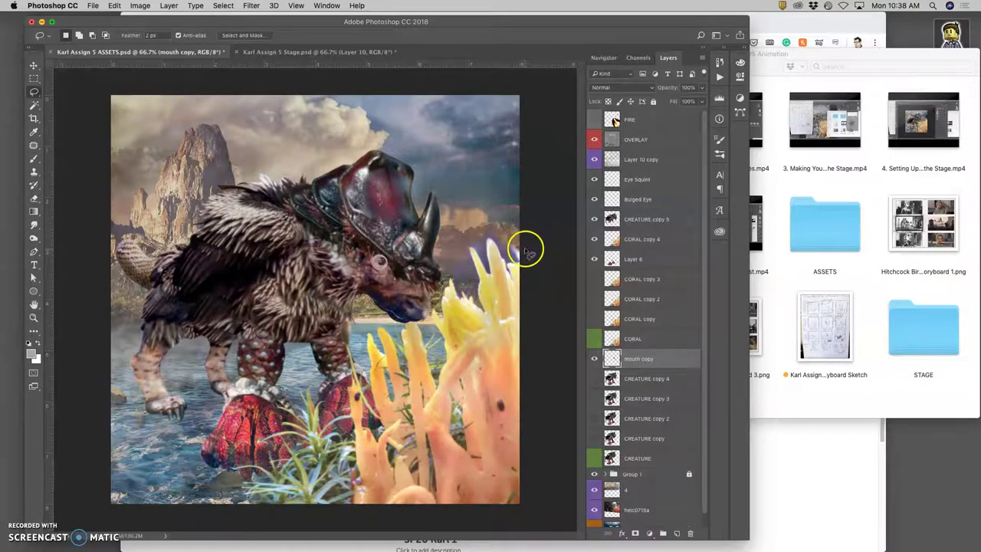
Nudge the mouth copy layer into place on the jaw using the Move tool
left_click(325, 52)
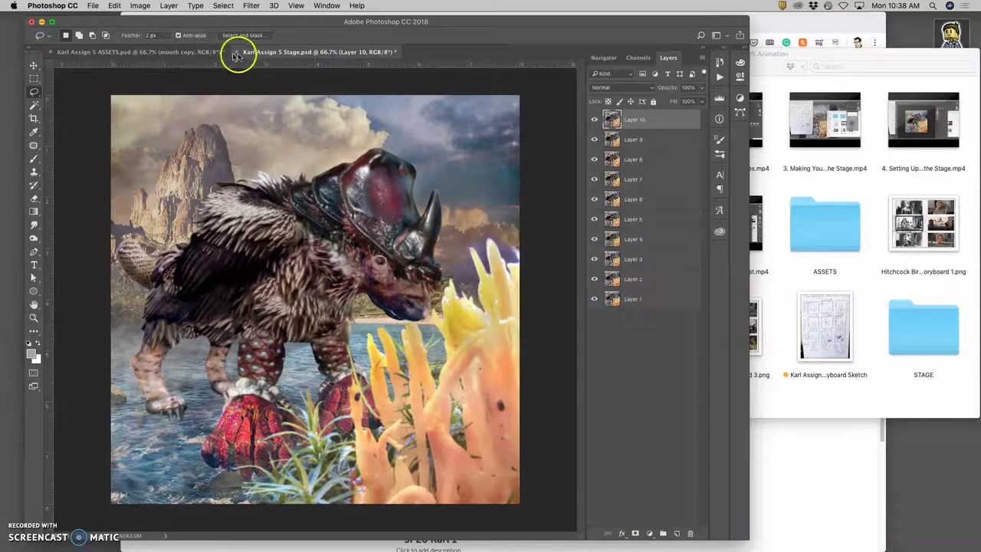
left_click(195, 51)
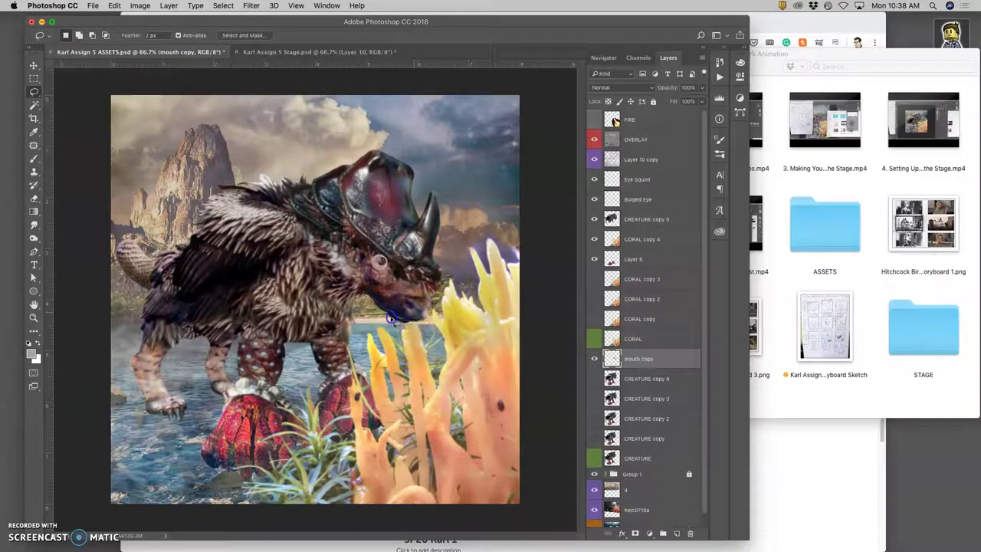
left_click_drag(391, 318, 393, 320)
left_click(559, 194)
left_click(36, 67)
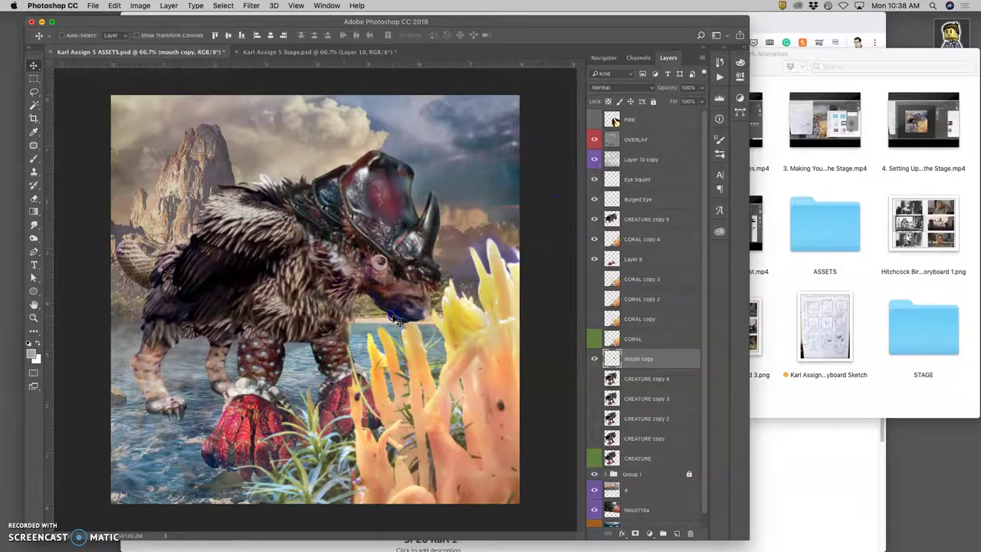
left_click_drag(388, 317, 387, 317)
left_click(633, 363)
left_click_drag(406, 316, 395, 320)
Set the Bulged Eye layer's opacity to 89%
left_click(313, 53)
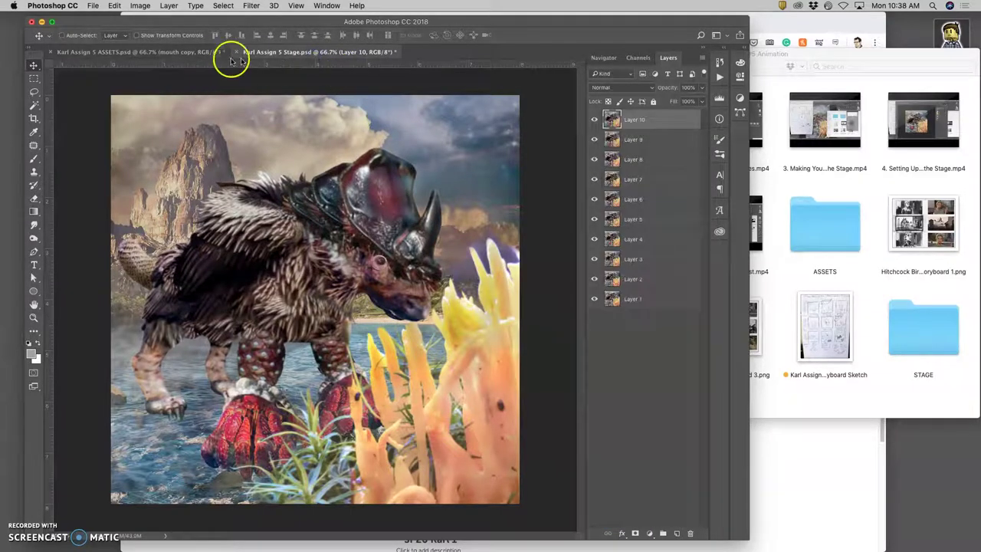
left_click(197, 55)
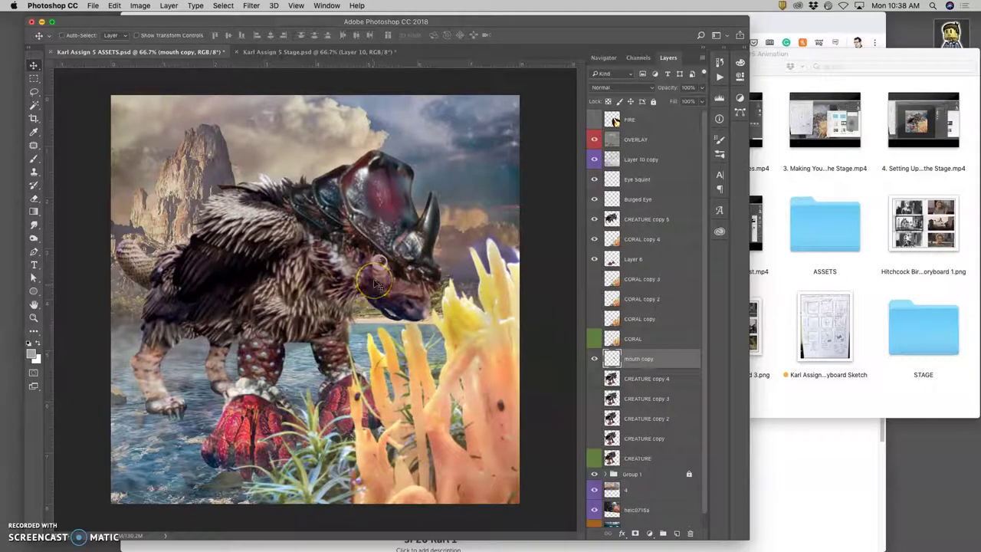
left_click(641, 198)
left_click(702, 87)
left_click_drag(695, 101, 696, 101)
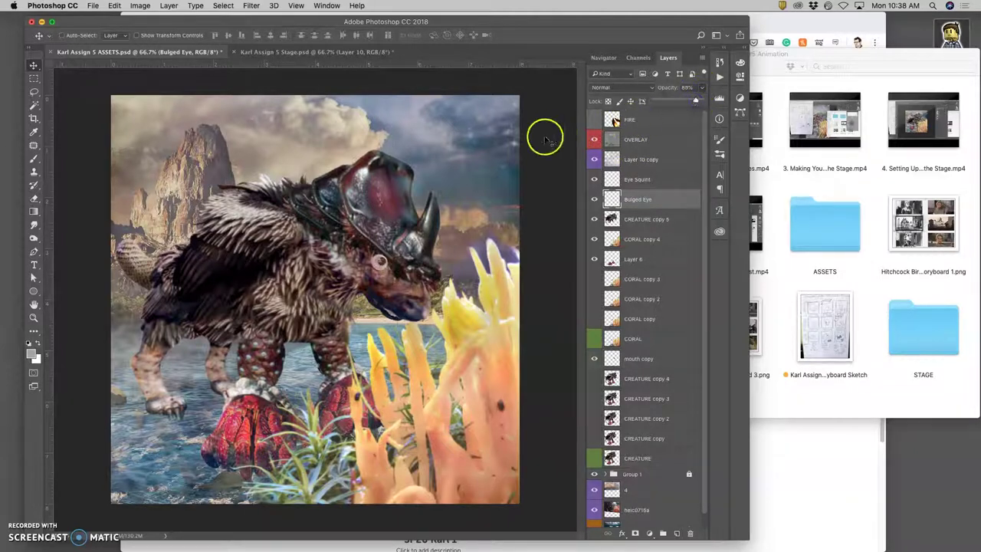
Set the OVERLAY layer's opacity to 88%
left_click(272, 51)
left_click(181, 55)
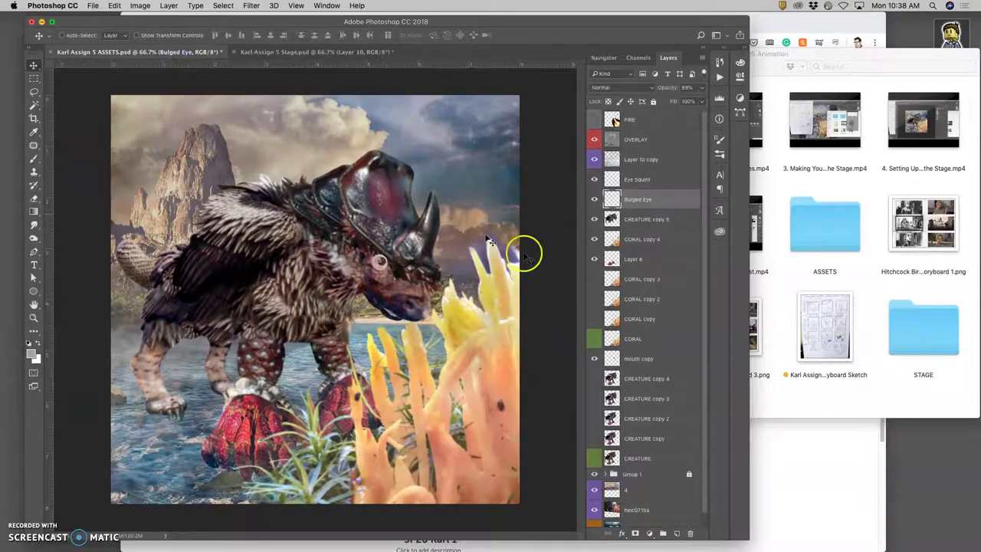
left_click(642, 138)
left_click(704, 91)
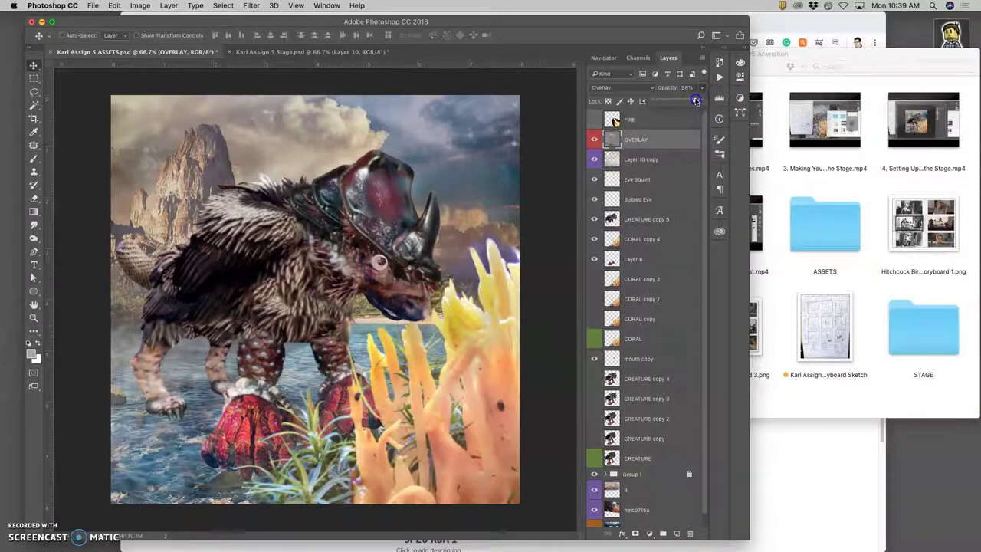
Stretch Layer 10 copy's left edge outward toward the canvas edge
left_click(648, 160)
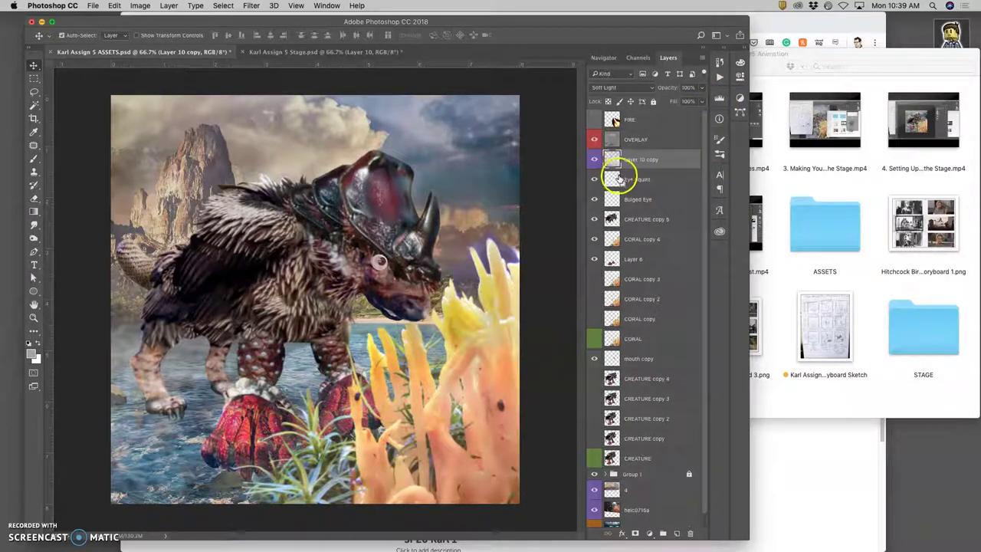
key("super+t")
left_click_drag(71, 300, 59, 299)
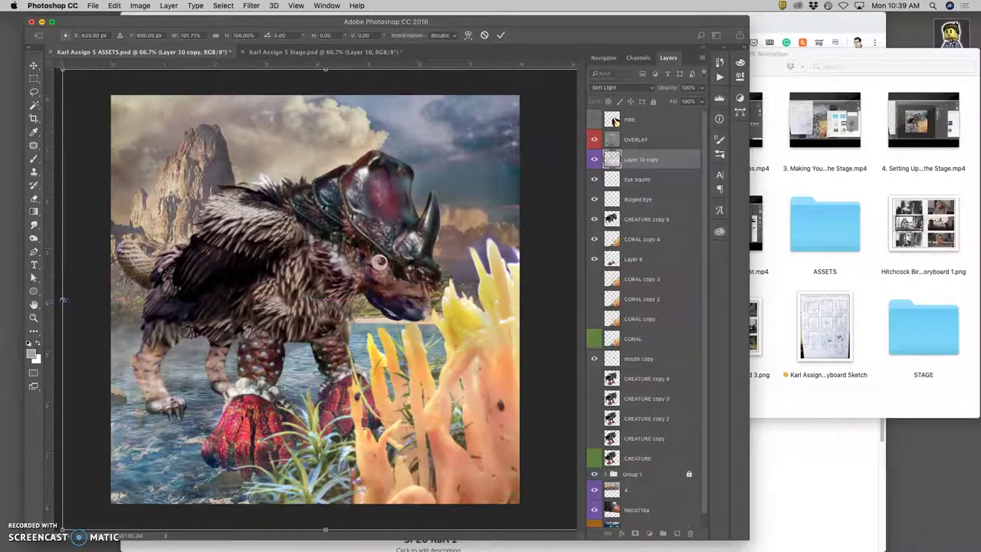
double_click(211, 299)
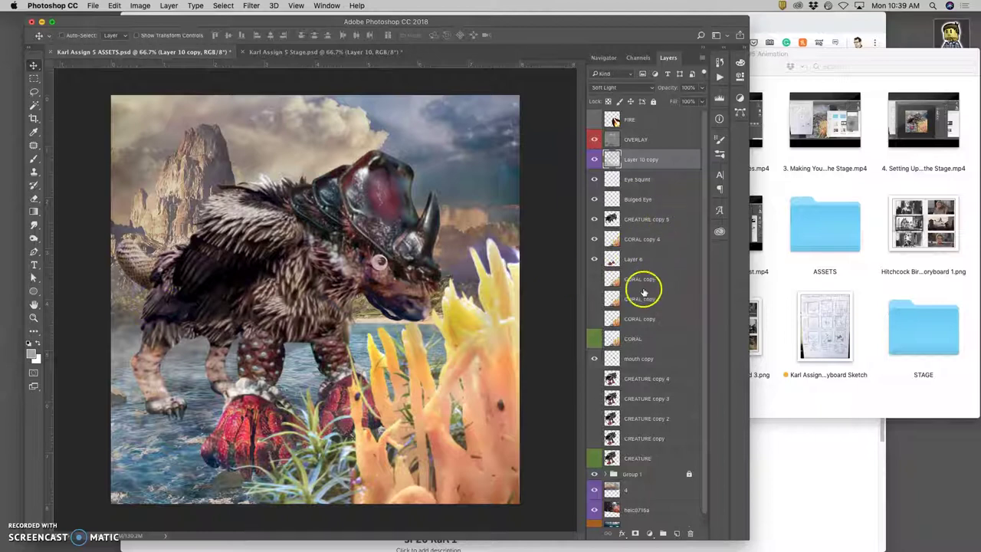
scroll(642, 294, "down", 1)
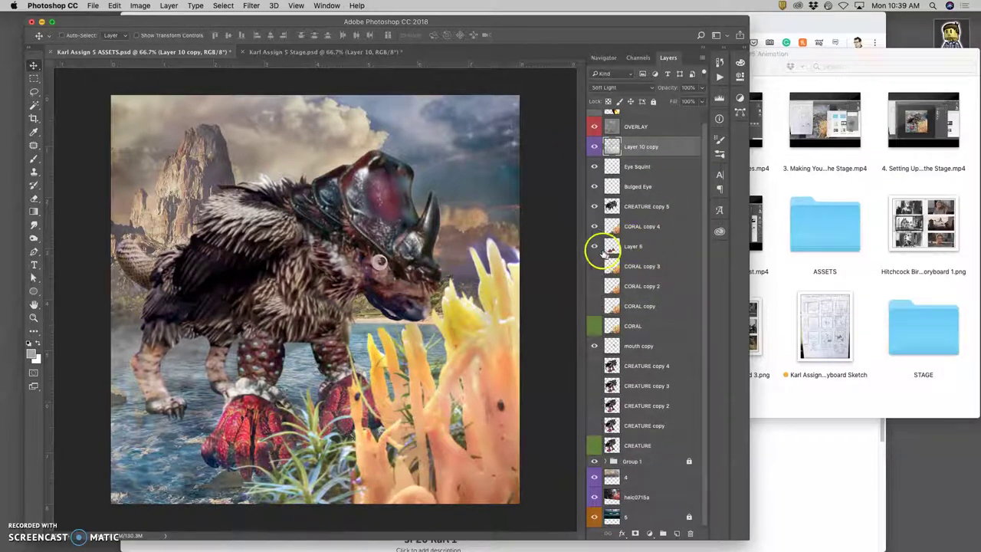
Warp Layer 6 around the crab and grass at the creature's feet
left_click(635, 247)
key("ctrl+t")
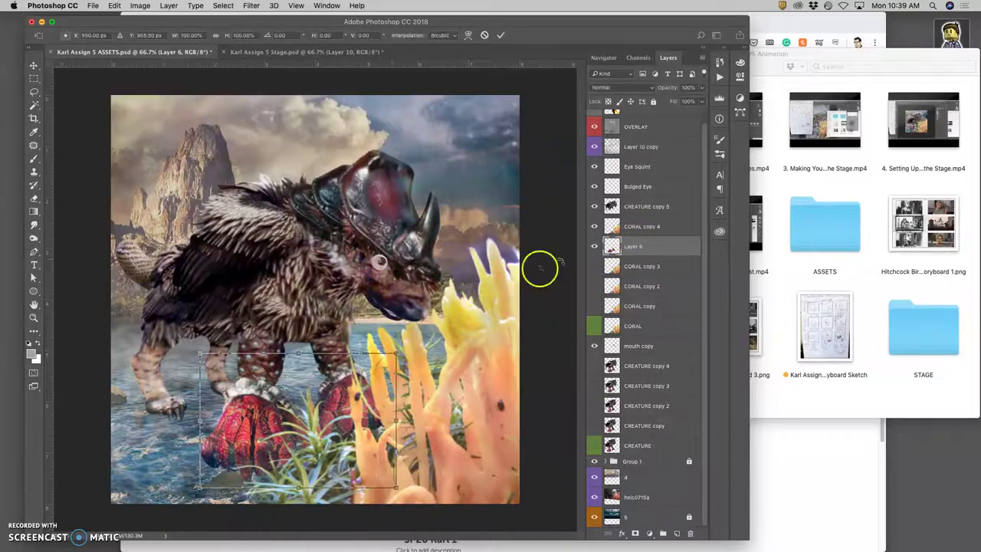
right_click(344, 402)
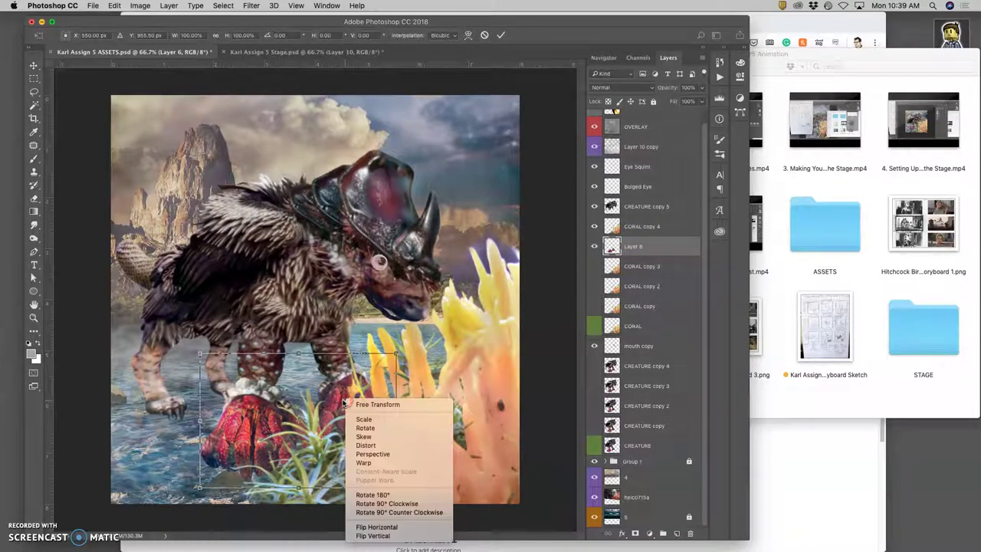
left_click(362, 462)
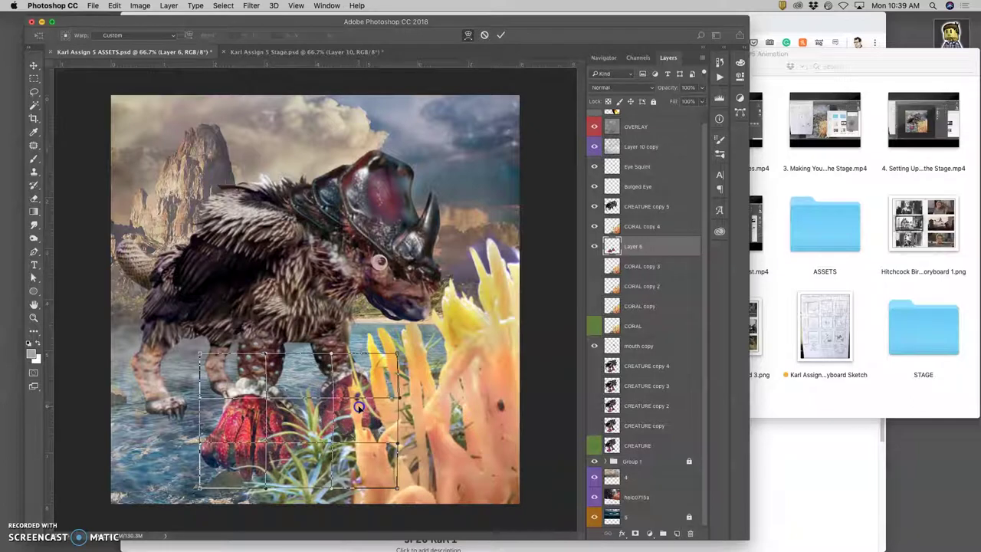
left_click_drag(357, 406, 349, 414)
key("Return")
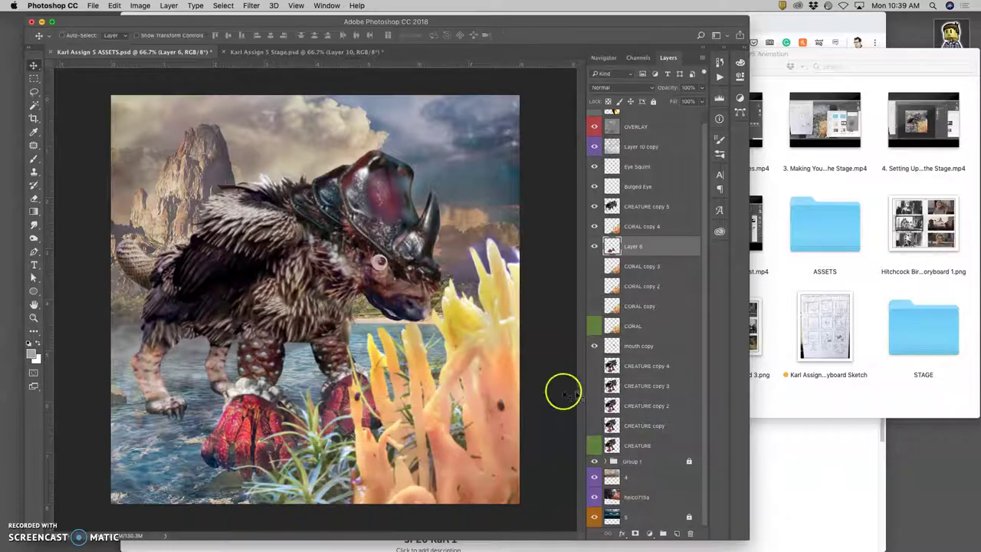
Stretch layer 4 slightly to the right, then run a transform on the heic0715a layer
left_click(618, 475)
key("super+t")
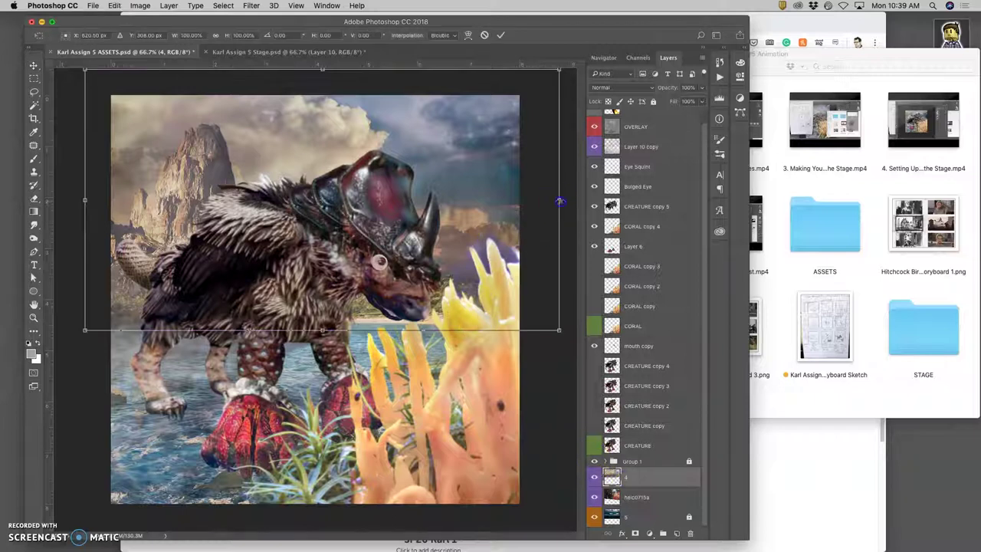
left_click_drag(558, 200, 560, 201)
key("Return")
left_click(636, 497)
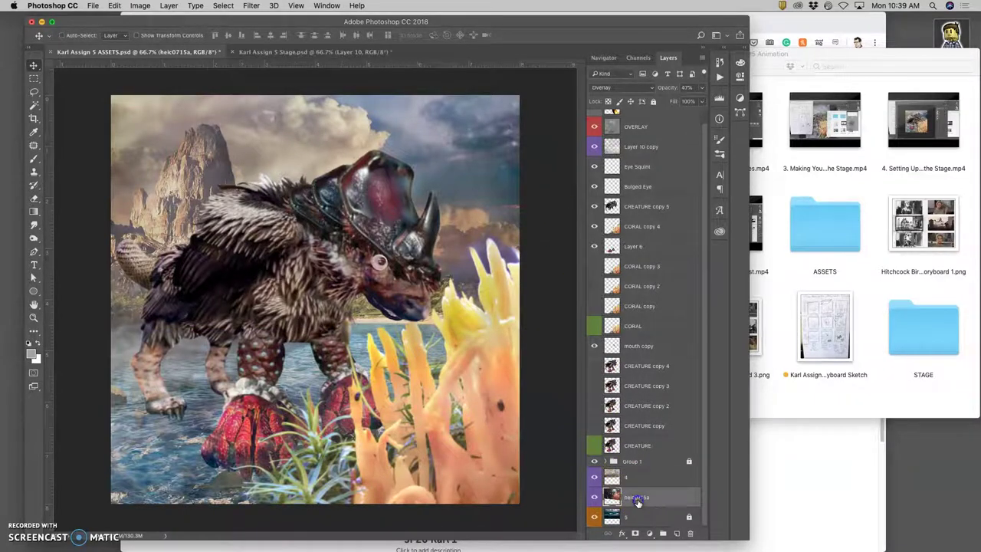
key("super+t")
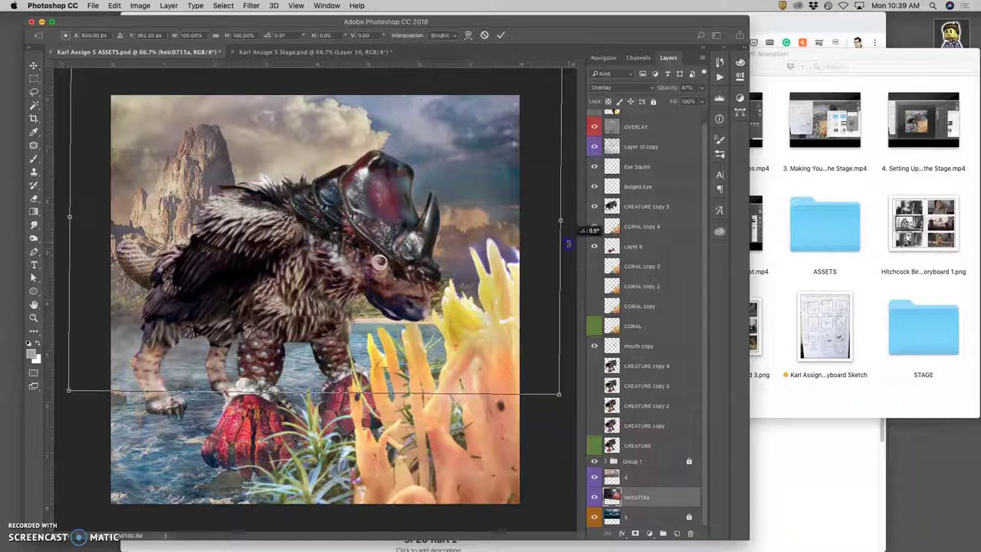
key("Return")
left_click(410, 312)
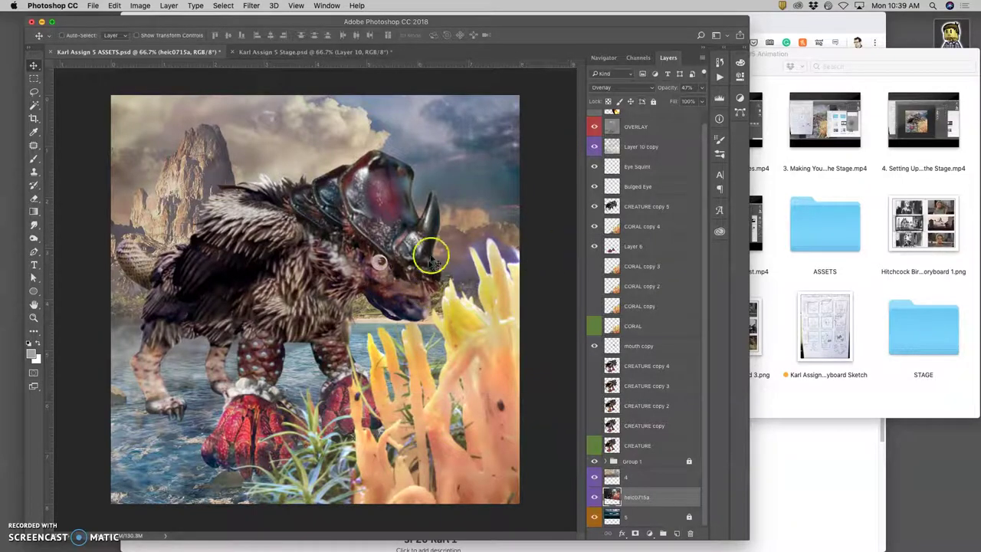
left_click(772, 35)
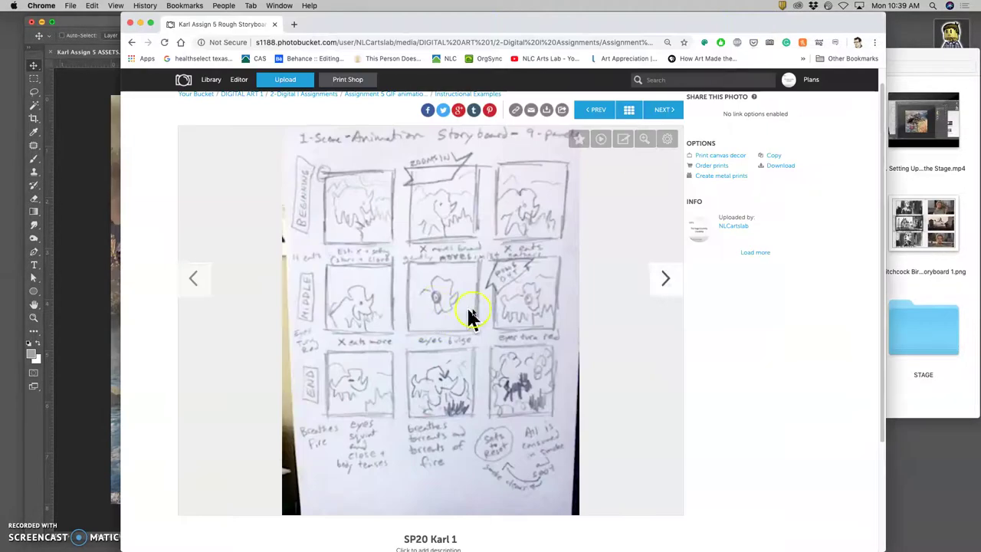
left_click(104, 314)
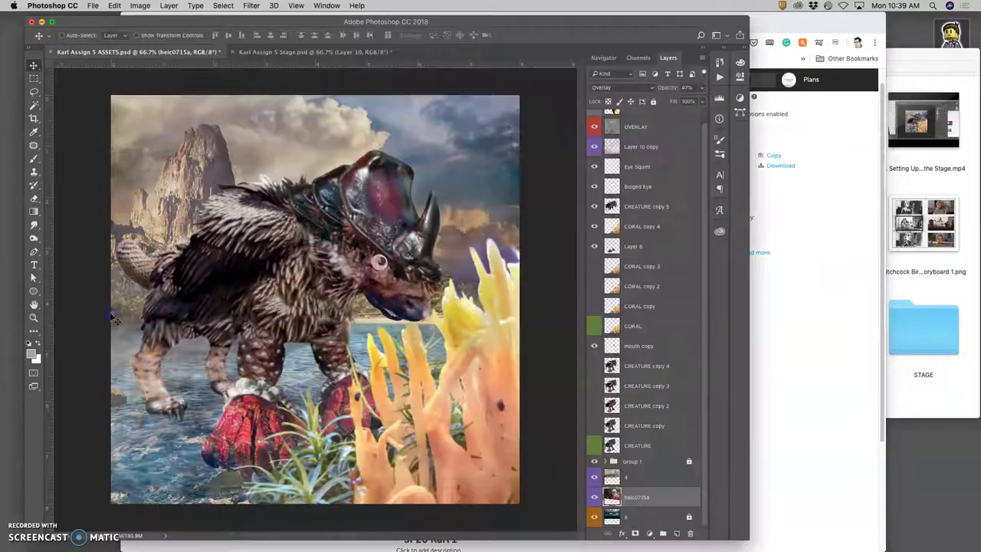
Add an orange (da7226) Color Overlay to CREATURE copy 5 and fade it to about 15% opacity
double_click(680, 214)
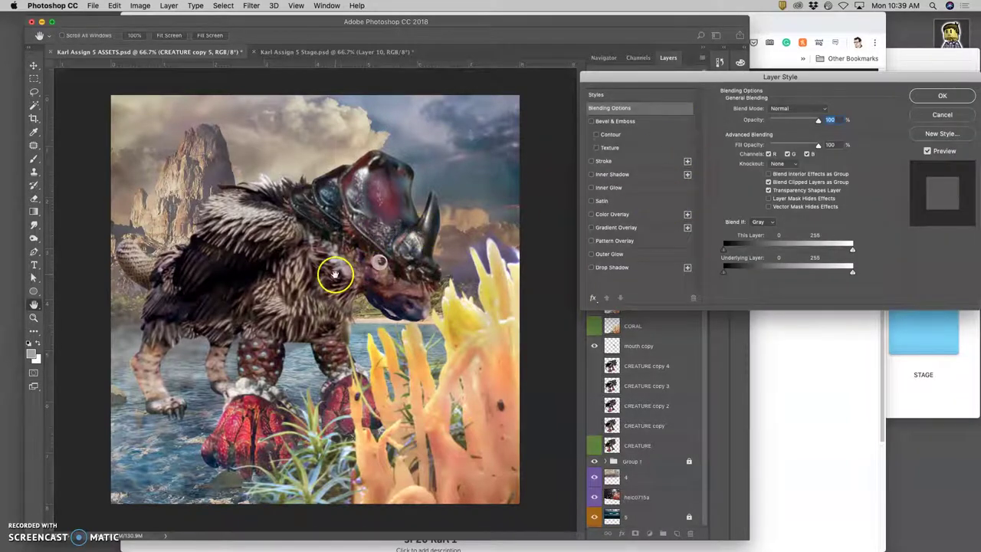
left_click(590, 215)
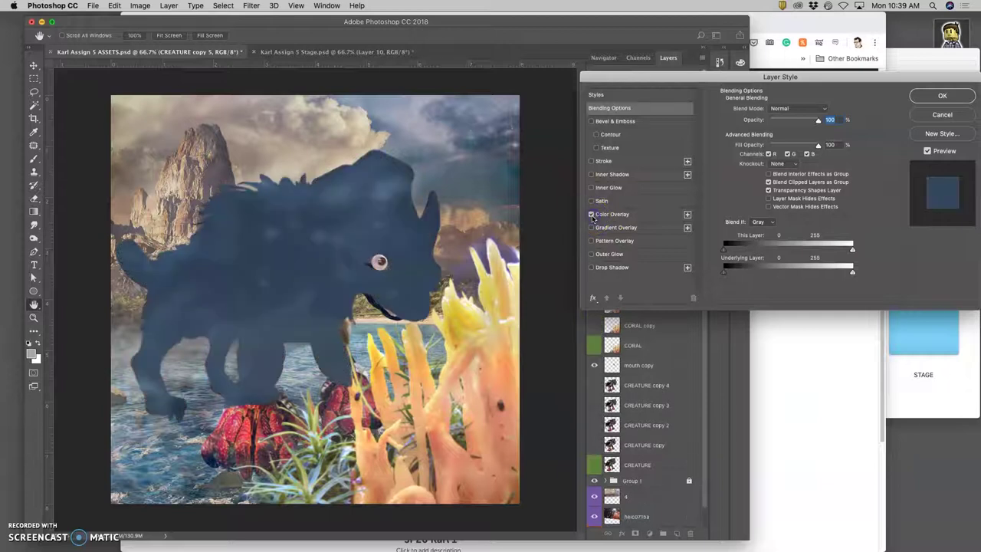
left_click(645, 217)
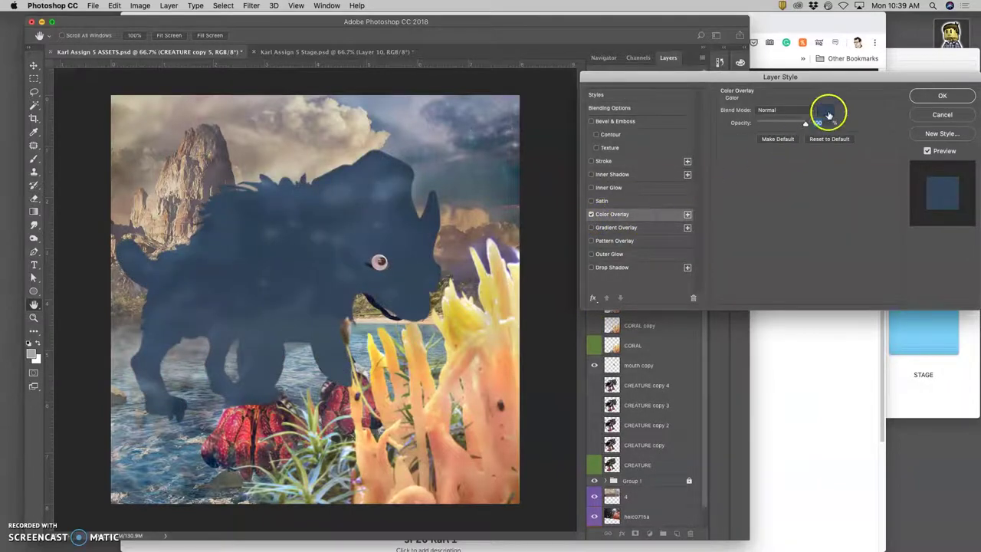
left_click(825, 111)
left_click(620, 219)
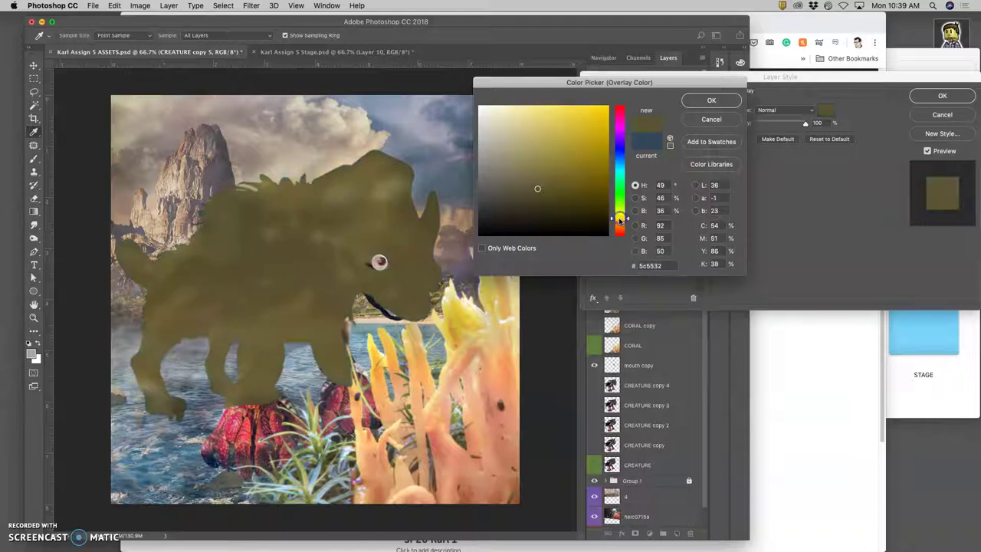
left_click_drag(620, 221, 621, 223)
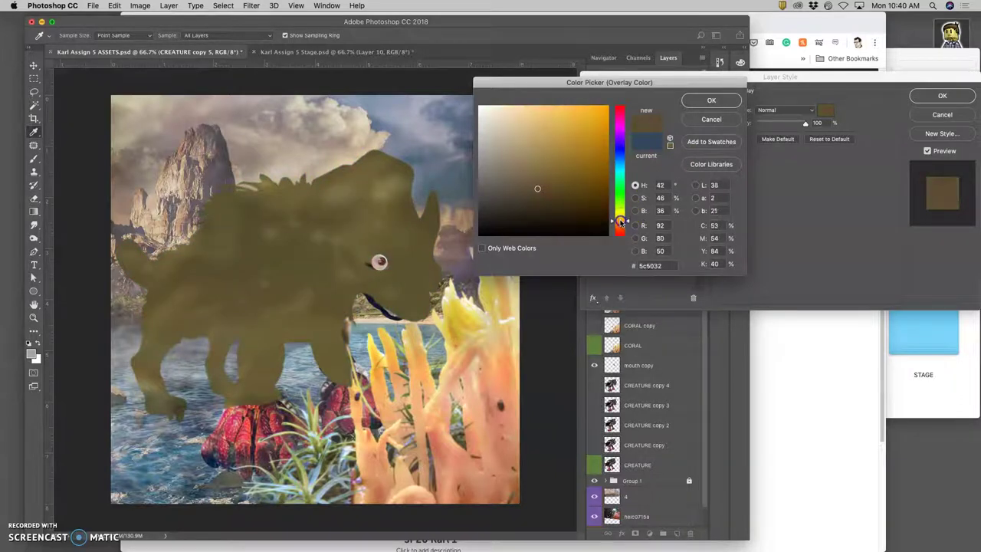
mouse_move(540, 190)
left_mouse_down()
mouse_move(575, 191)
mouse_move(595, 130)
mouse_move(586, 124)
left_mouse_up()
left_click_drag(623, 225, 625, 228)
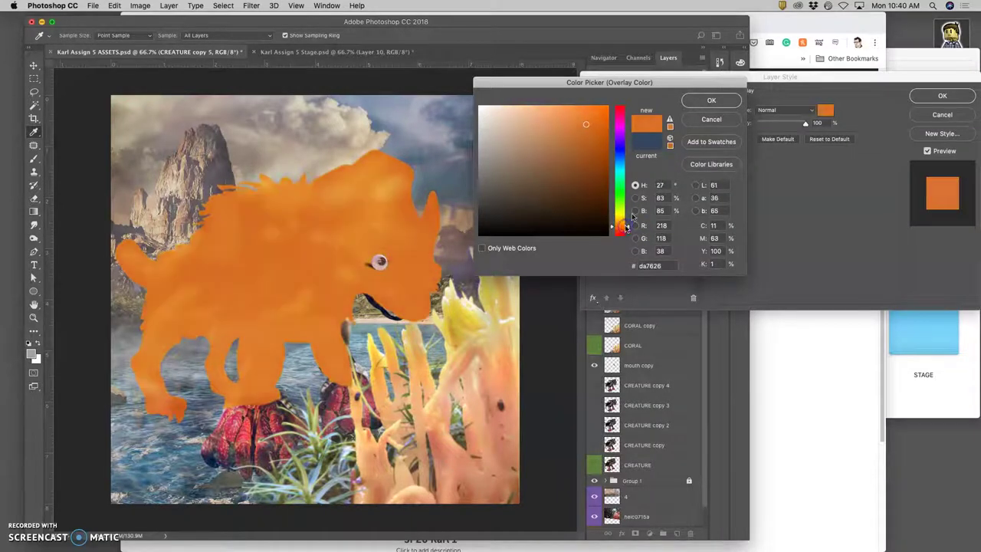
left_click(702, 105)
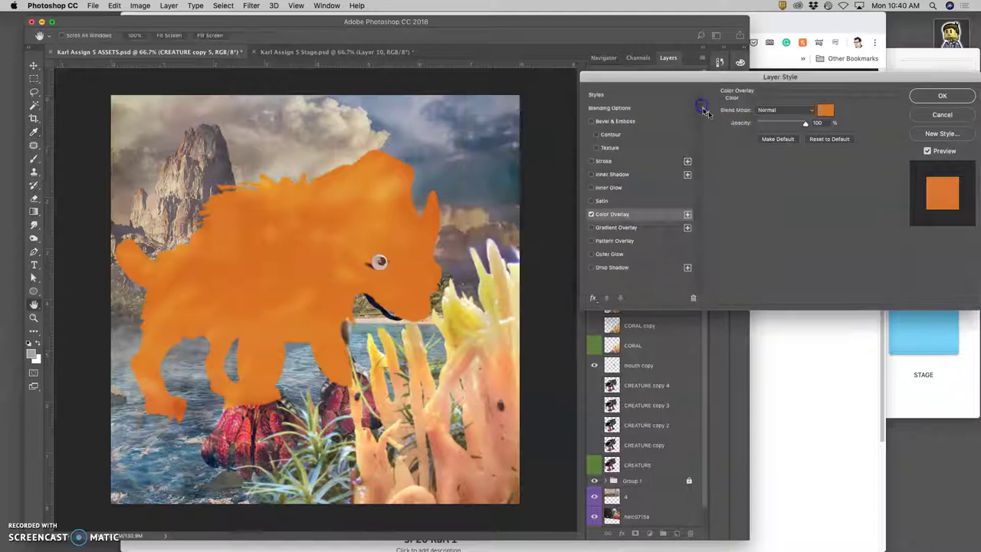
left_click_drag(805, 123, 763, 126)
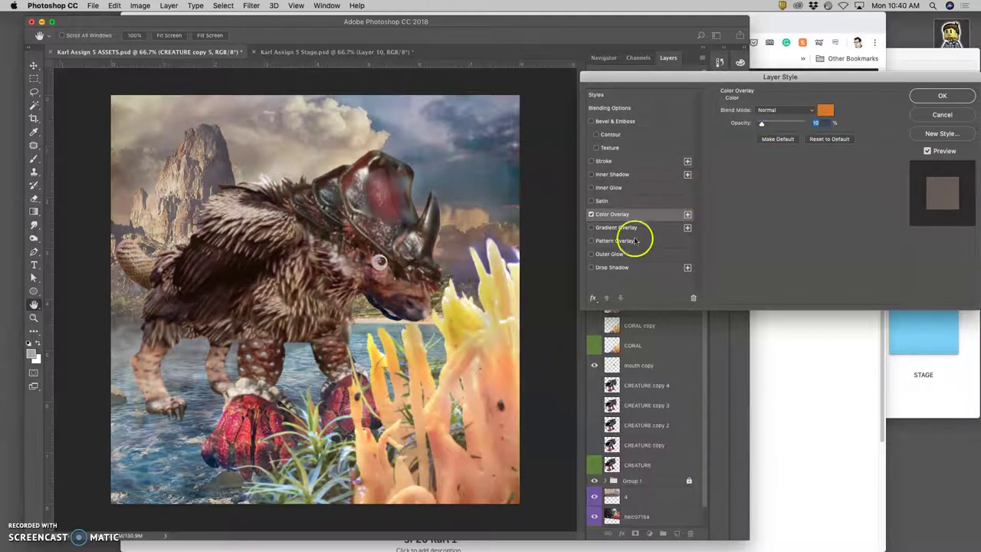
Add a Radial Gradient Overlay with slightly lowered opacity to the creature and apply it
left_click(592, 228)
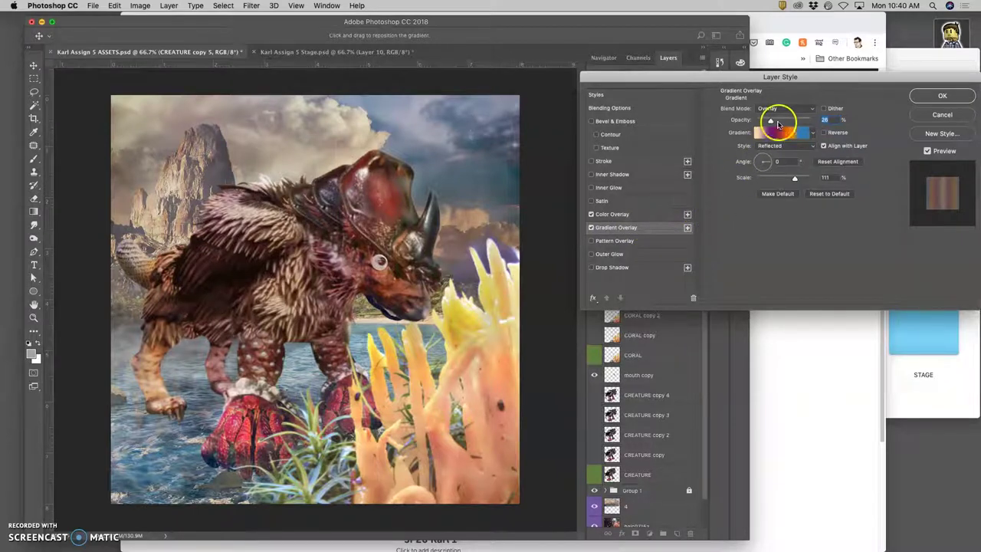
left_click_drag(774, 122, 774, 121)
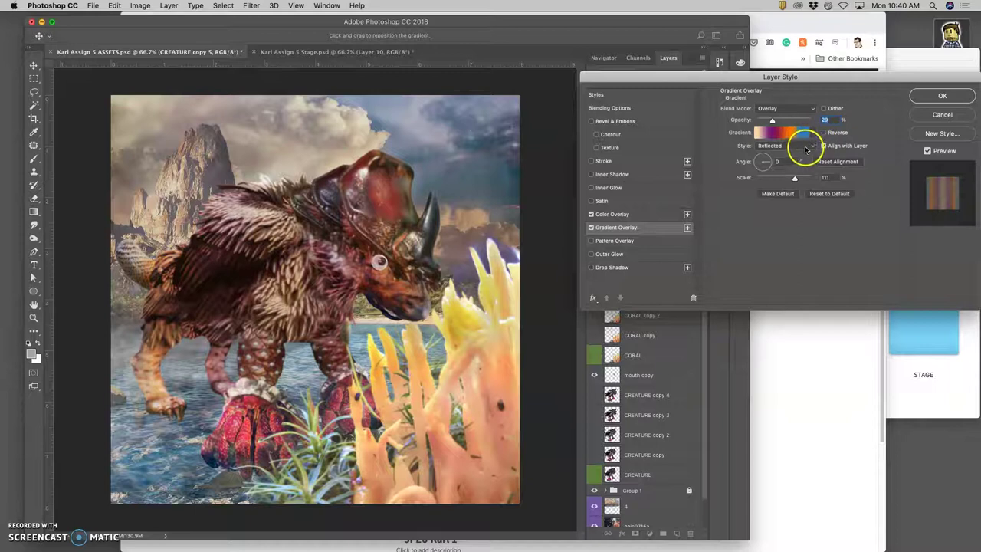
left_click(804, 147)
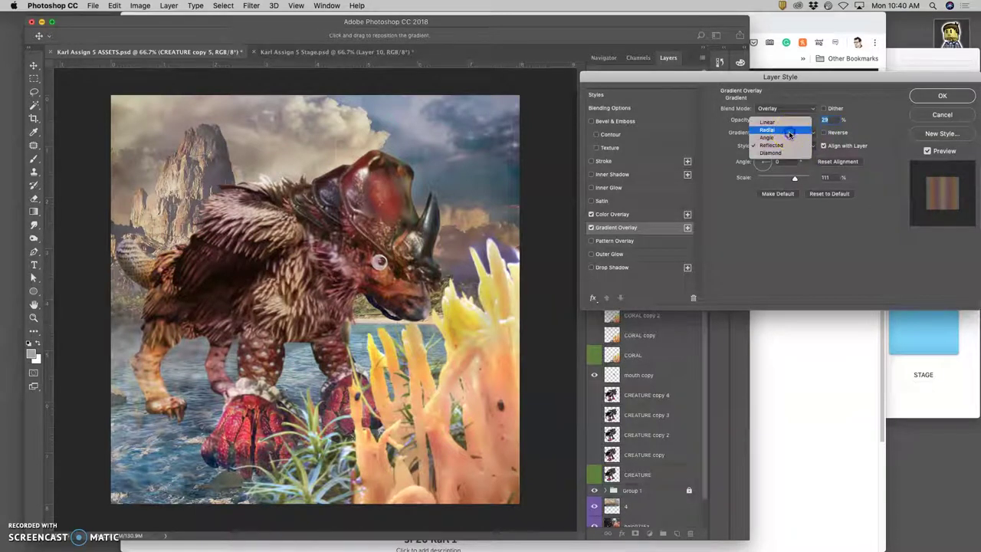
left_click(789, 130)
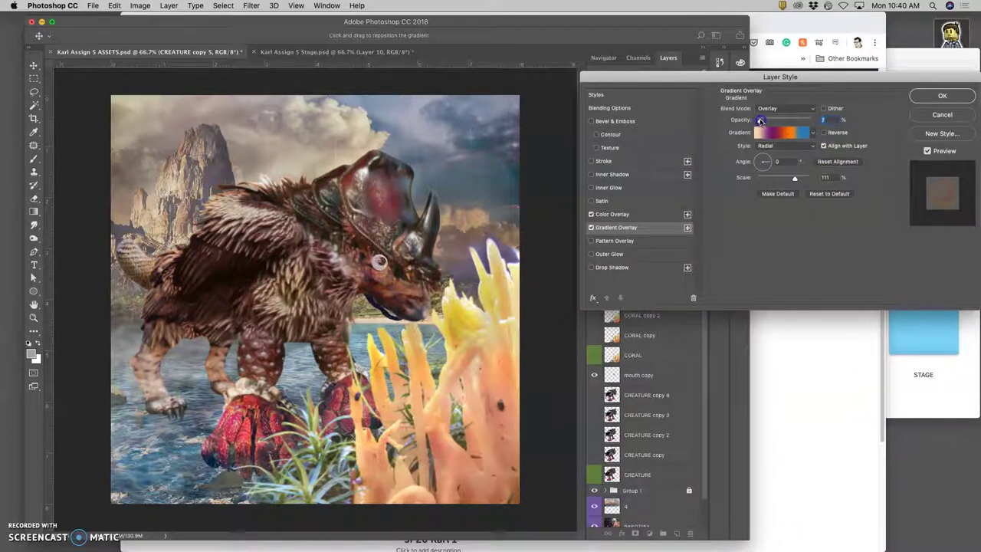
left_click(937, 95)
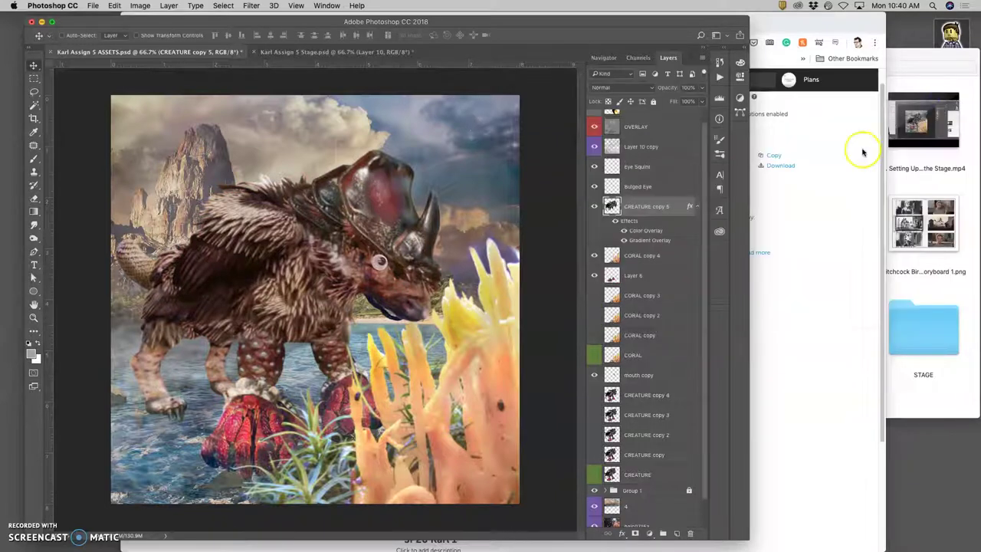
Toggle the creature's effects to compare, then try layer opacity 97 and discard it
left_click(615, 222)
left_click(615, 221)
left_click(615, 221)
left_click(615, 222)
double_click(630, 222)
mouse_move(820, 121)
left_mouse_down()
mouse_move(794, 123)
mouse_move(821, 122)
left_mouse_up()
left_click(939, 114)
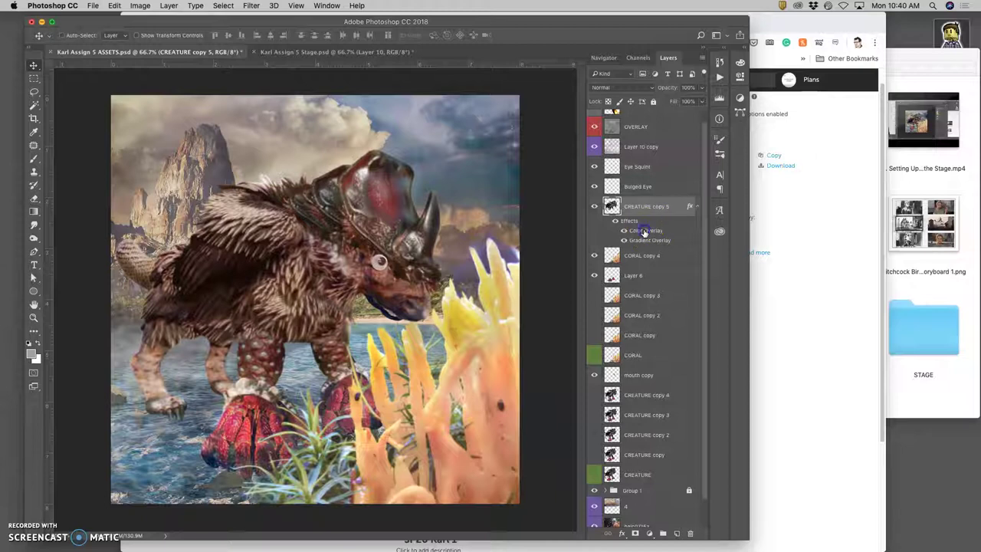
Lower the orange Color Overlay's opacity further and apply the effects
double_click(644, 231)
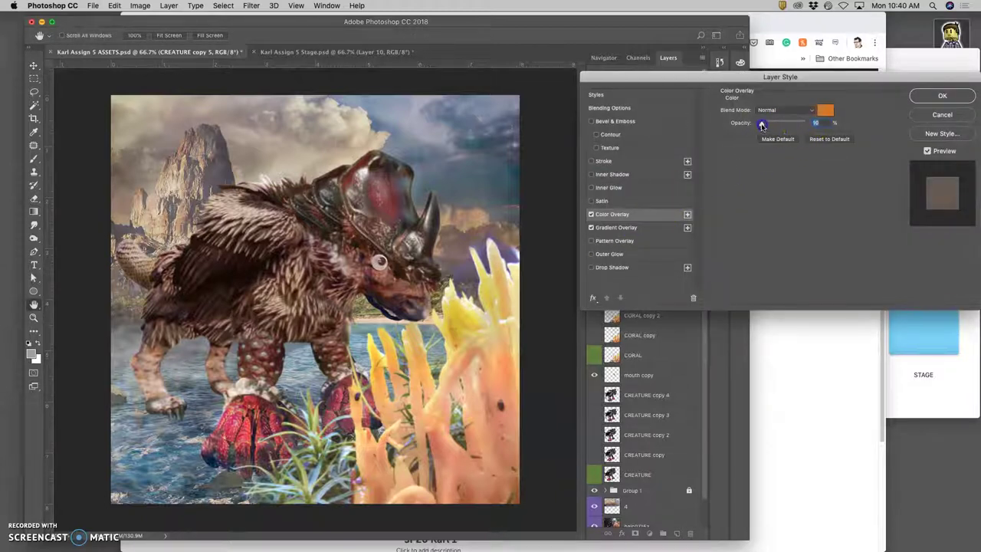
left_click_drag(761, 125, 758, 126)
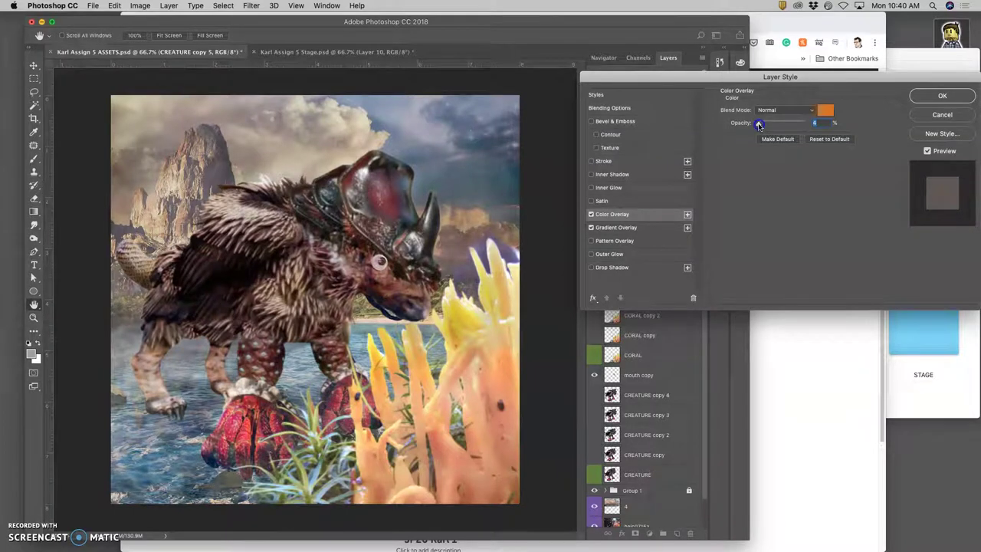
left_click(643, 227)
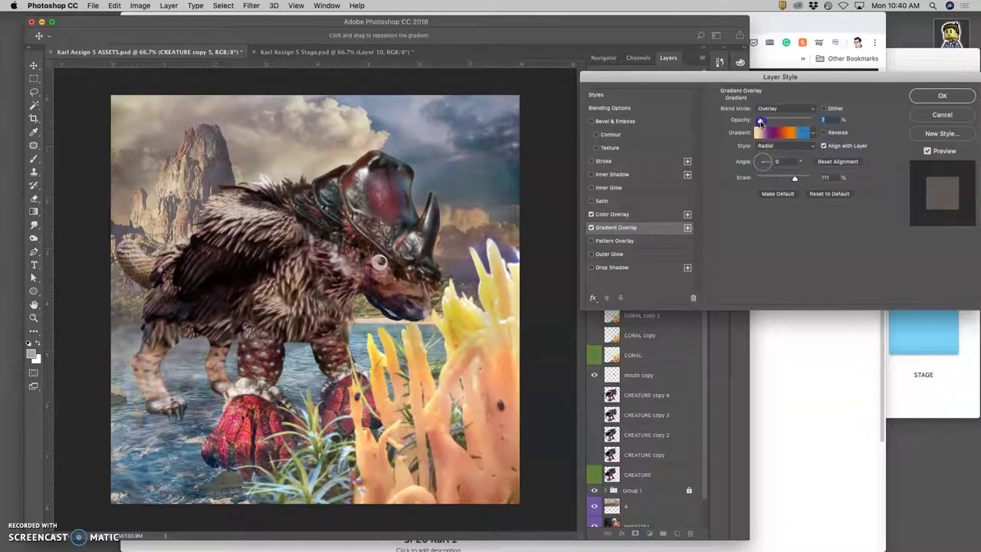
left_click(942, 96)
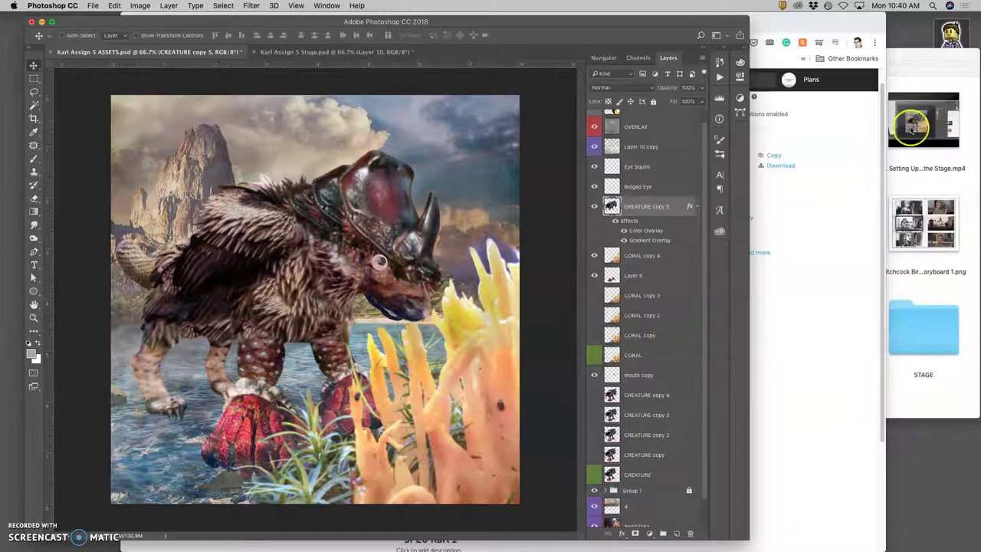
With OVERLAY selected, stamp all visible creature-scene layers into one new merged layer
left_click_drag(600, 213, 618, 222)
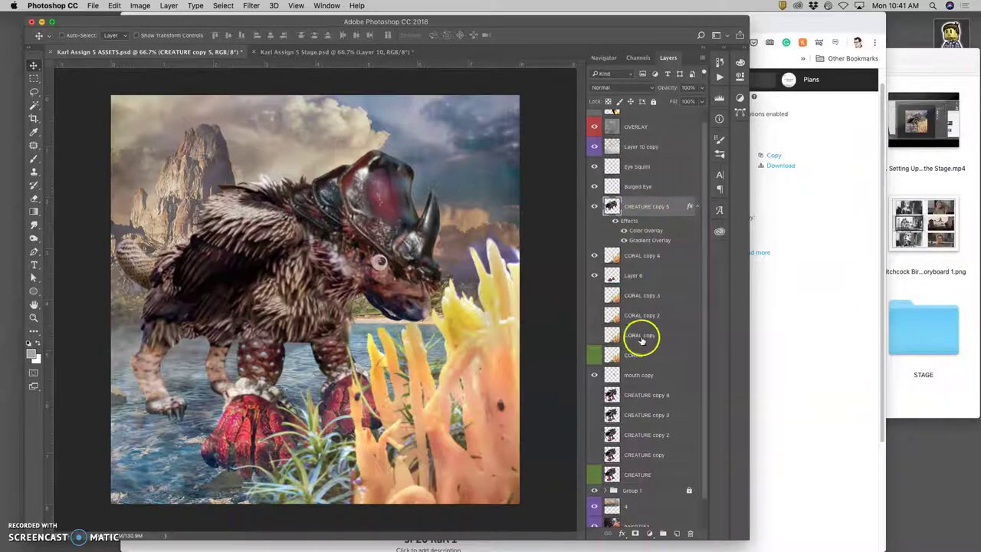
scroll(640, 341, "down", 2)
scroll(640, 340, "up", 3)
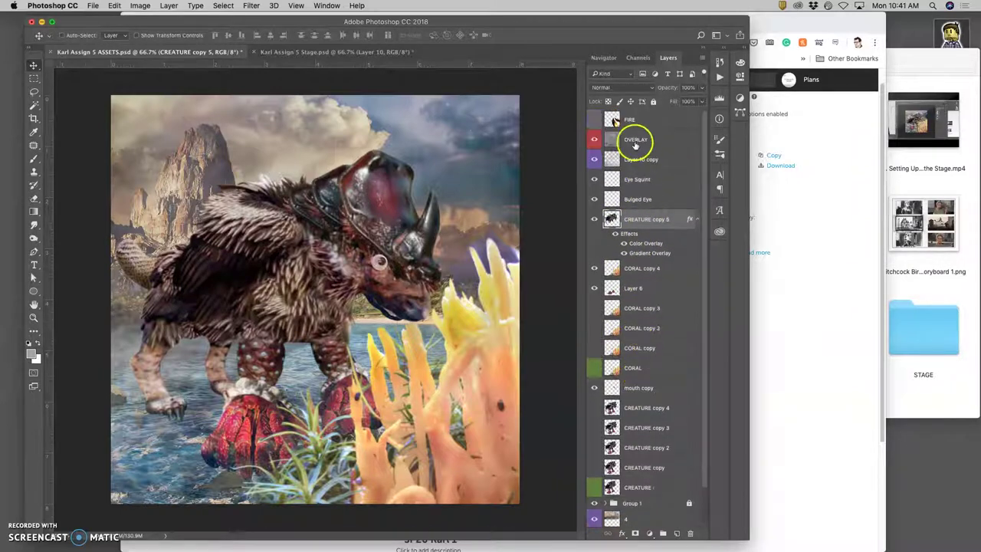
left_click(635, 140)
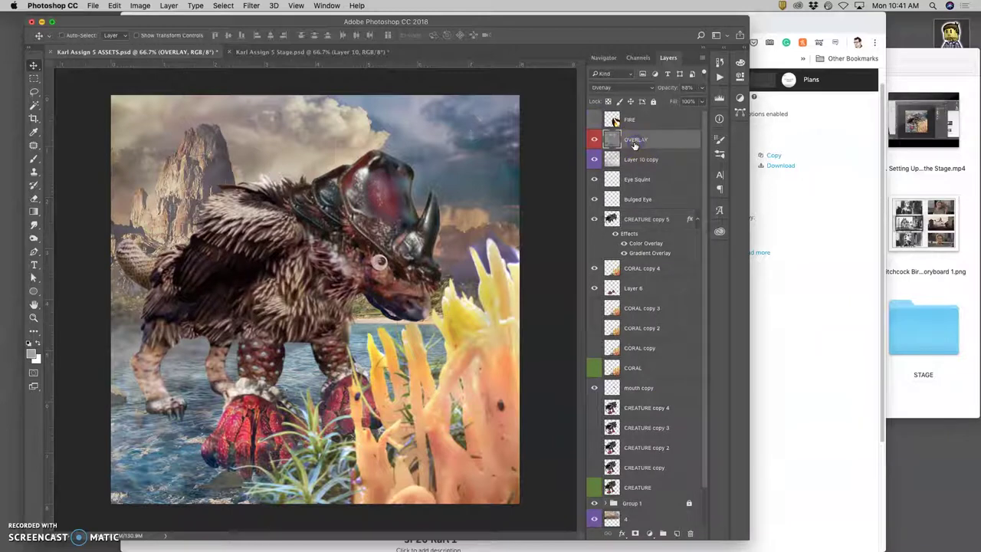
left_click(168, 6)
left_click(184, 391, "alt")
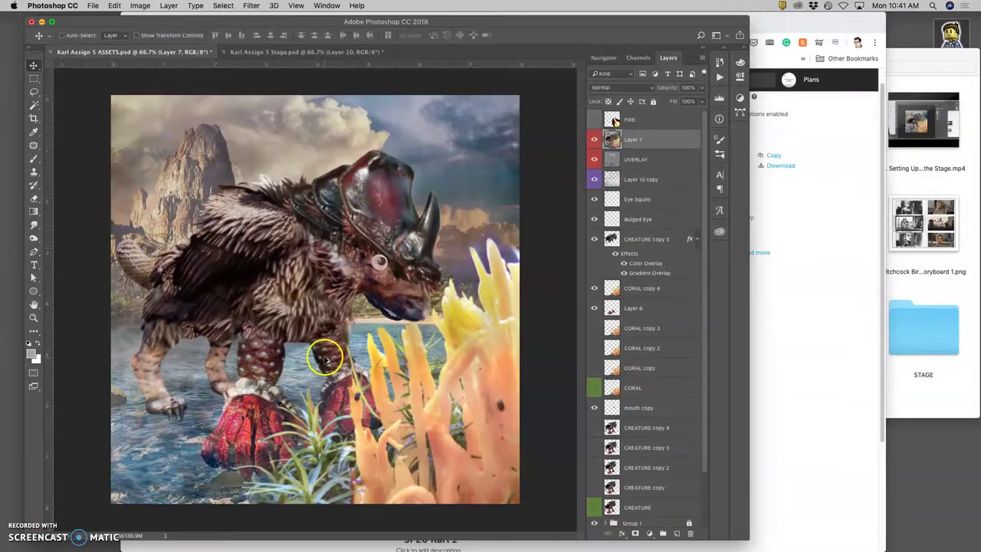
Select the whole canvas, paste it into Stage.psd as Layer 11, and toggle it to compare
left_click(223, 6)
left_click(259, 126)
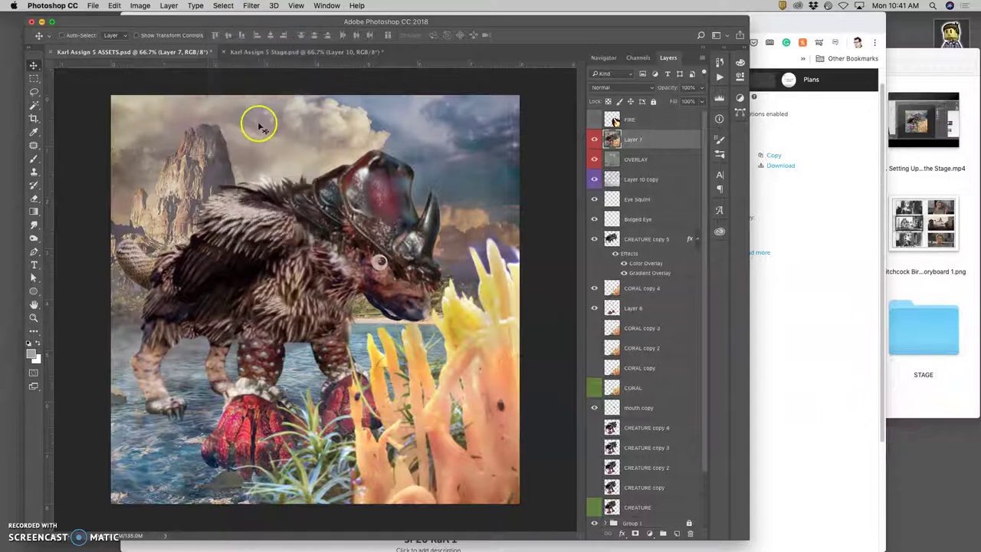
left_click(307, 51)
key("super+v")
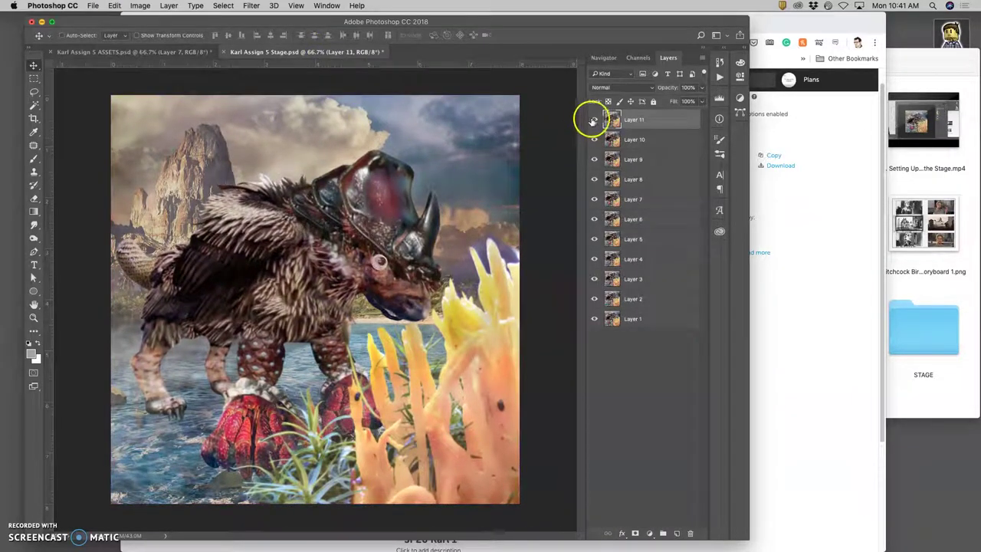
left_click(593, 121)
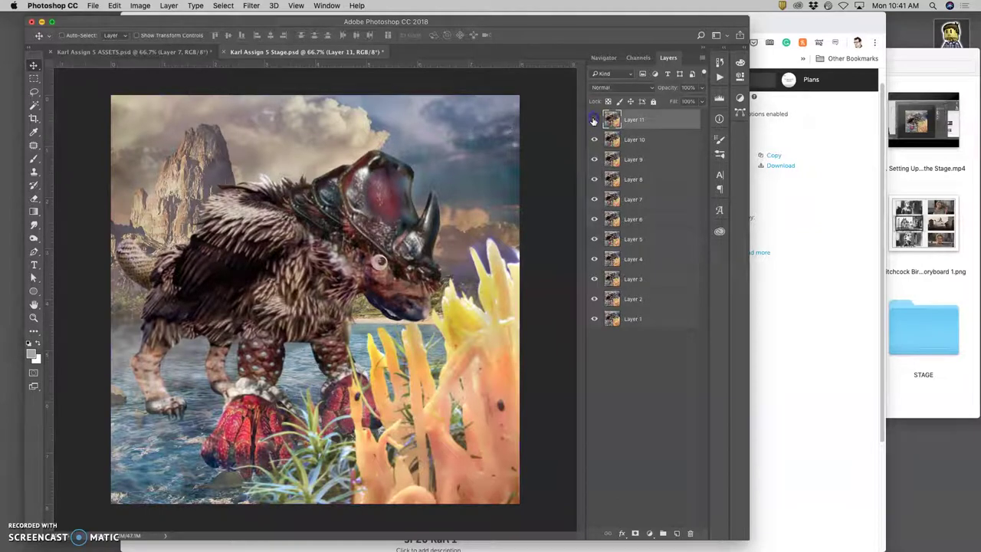
left_click(594, 121)
left_click(593, 121)
Back in ASSETS, deselect and delete the merged Layer 7
left_click(176, 51)
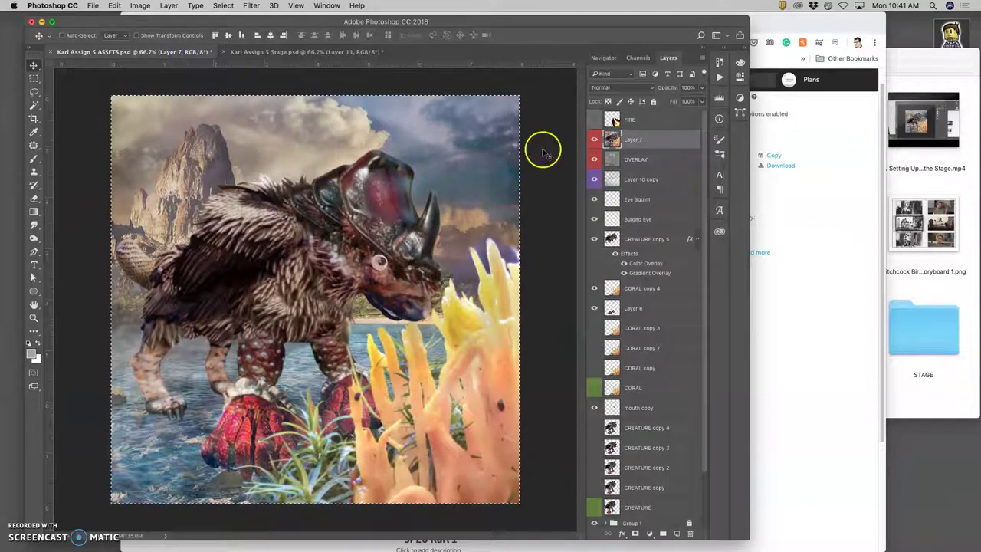
key("super+d")
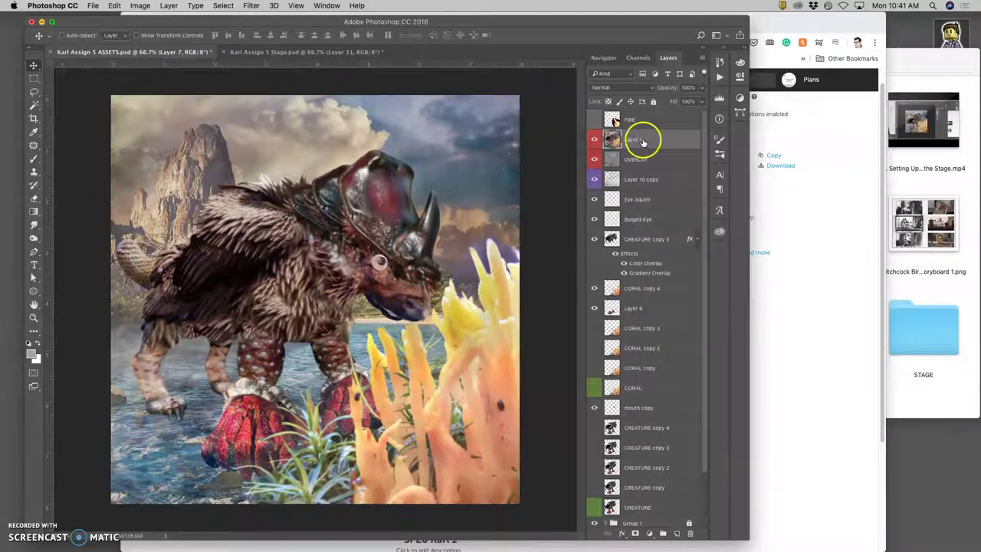
key("Delete")
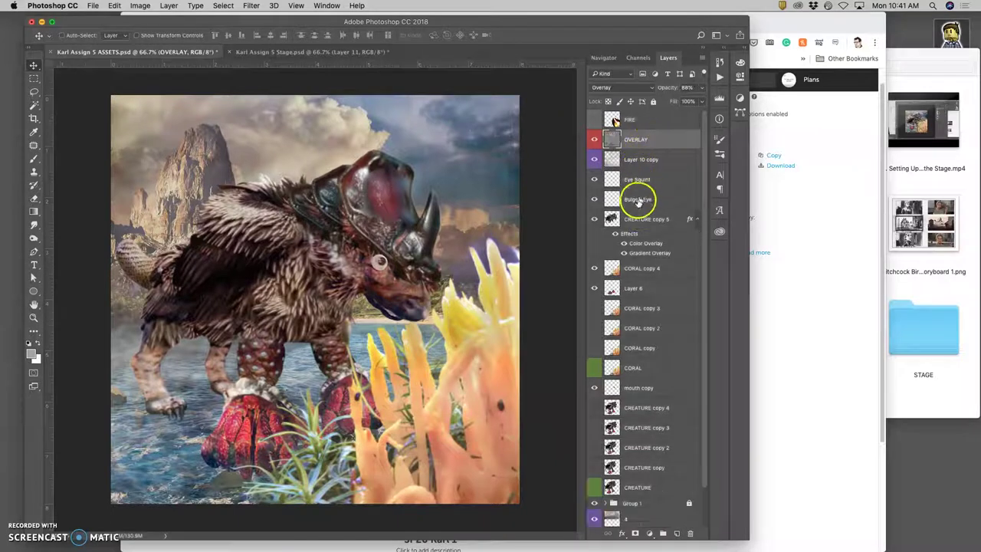
Raise the Eye Squint layer to 100% opacity, comparing it against the Bulged Eye
left_click(642, 198)
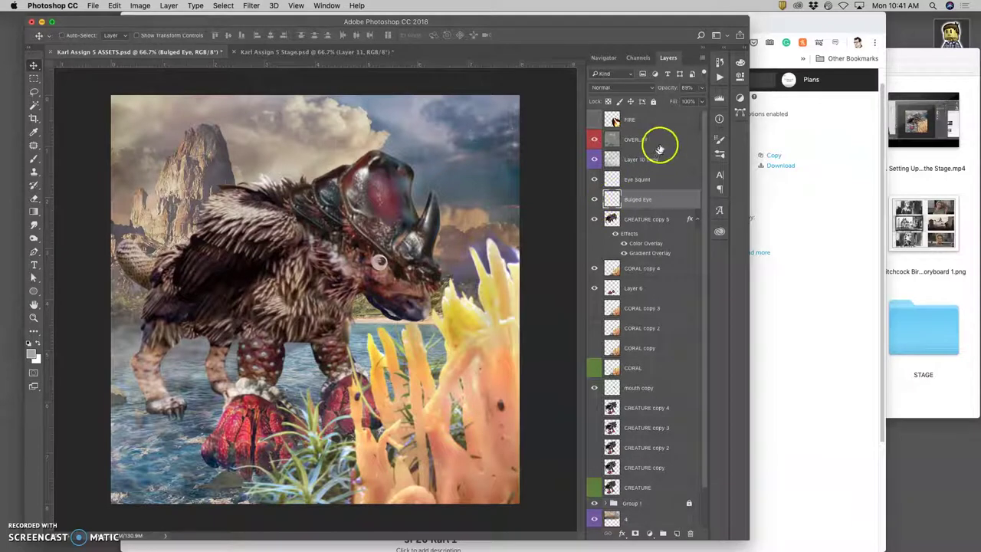
left_click(699, 91)
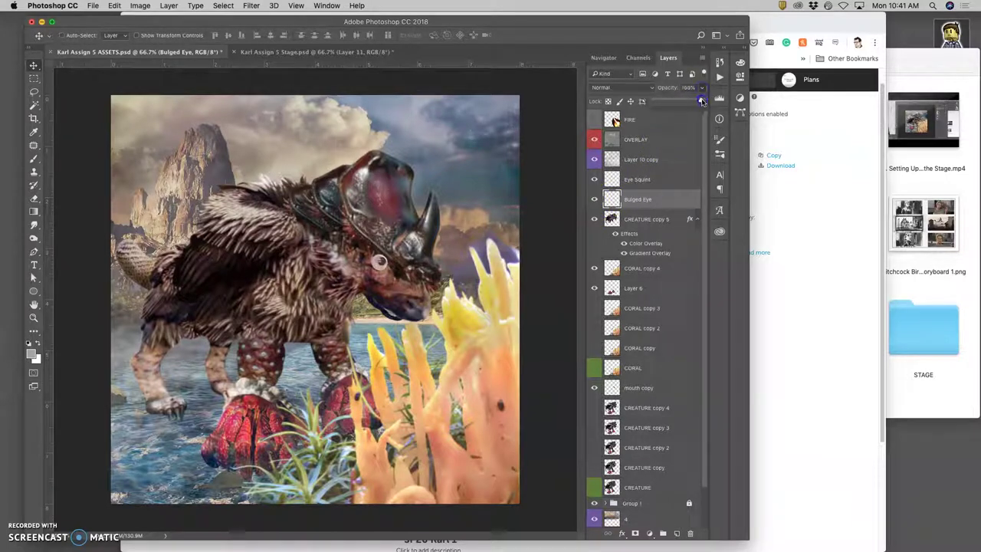
left_click(637, 176)
left_click(703, 90)
left_click_drag(674, 102, 711, 102)
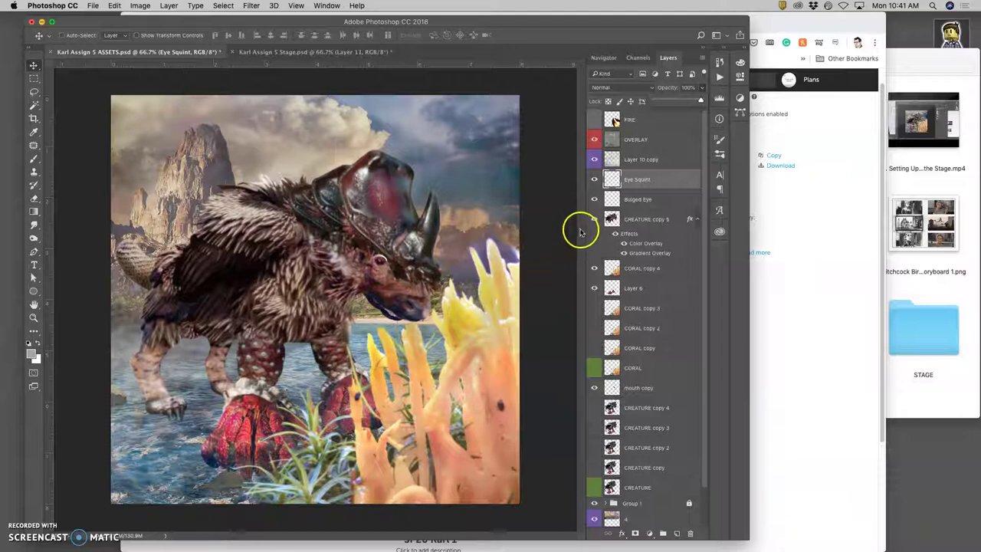
left_click(595, 200)
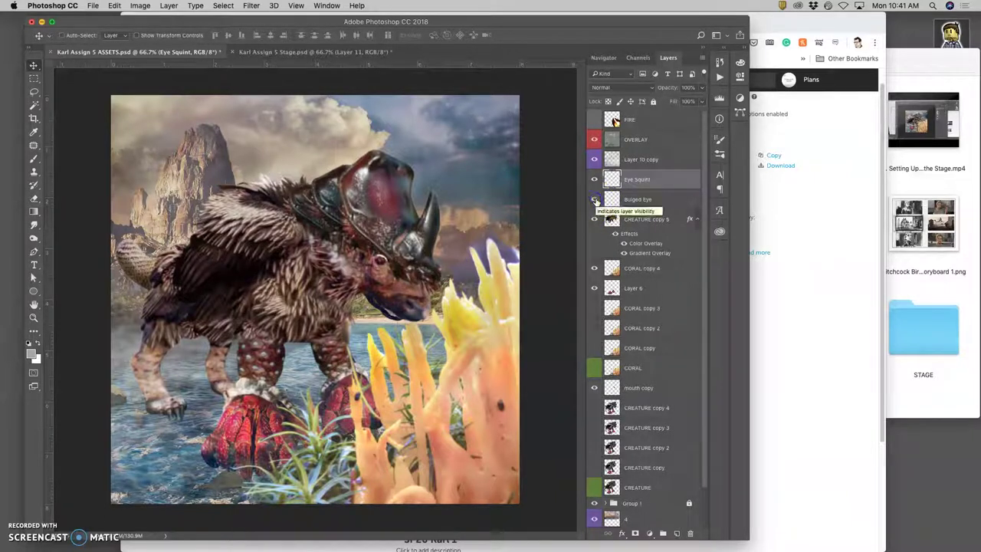
left_click(595, 201)
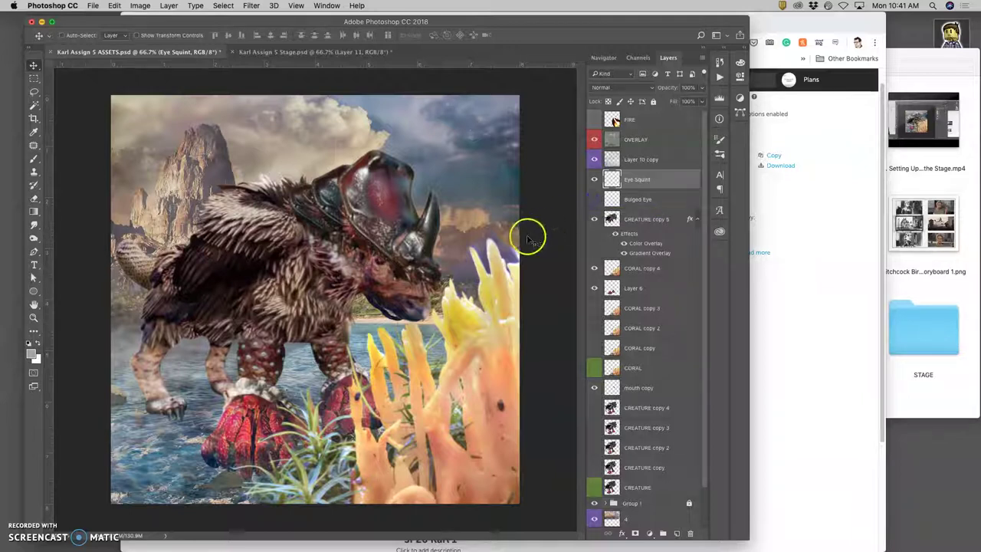
left_click(594, 181)
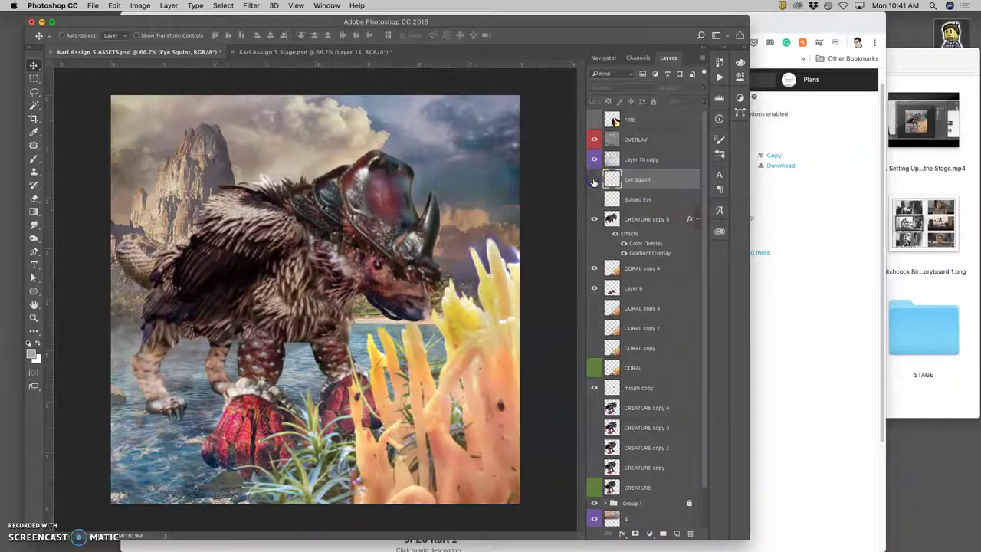
left_click(594, 181)
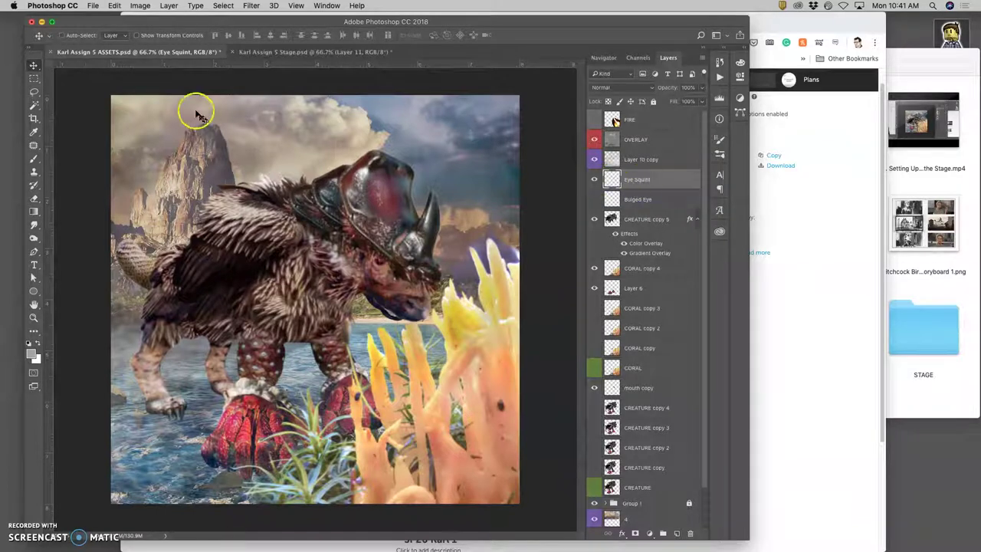
Nudge the squinting eye slightly down and hide the Bulged Eye layer
left_click_drag(379, 252, 379, 266)
left_click(410, 269)
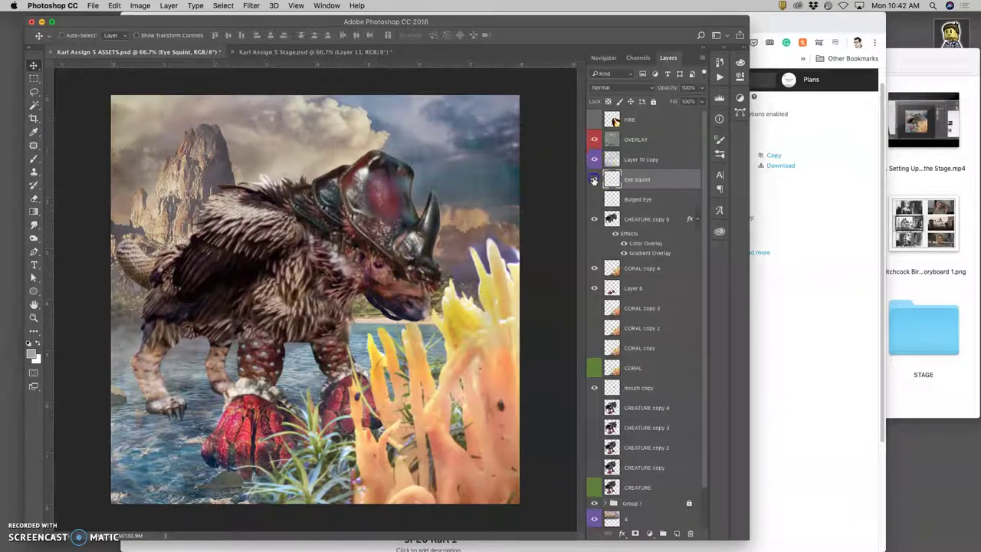
left_click(594, 179)
left_click(594, 179)
left_click(595, 201)
left_click(595, 181)
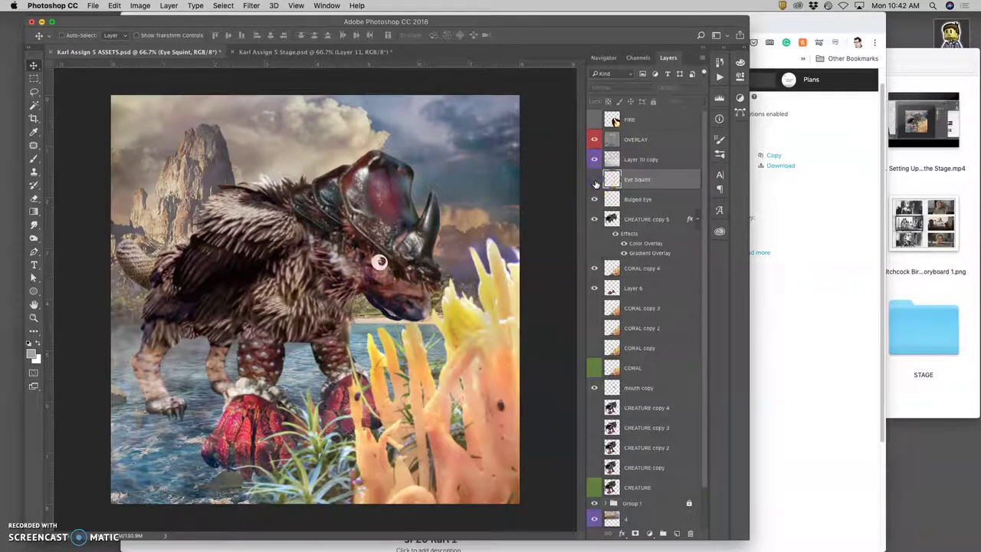
left_click(595, 181)
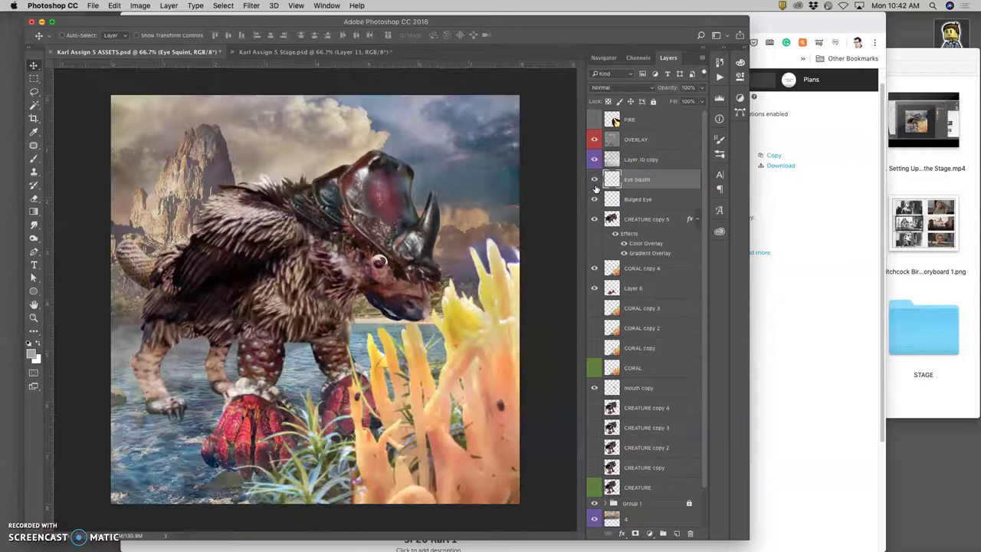
left_click(593, 200)
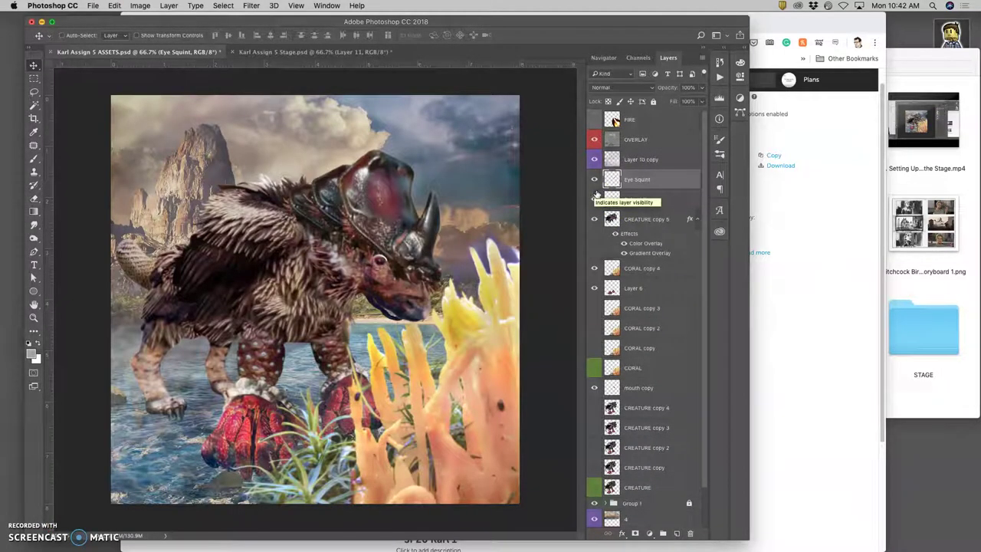
left_click(329, 53)
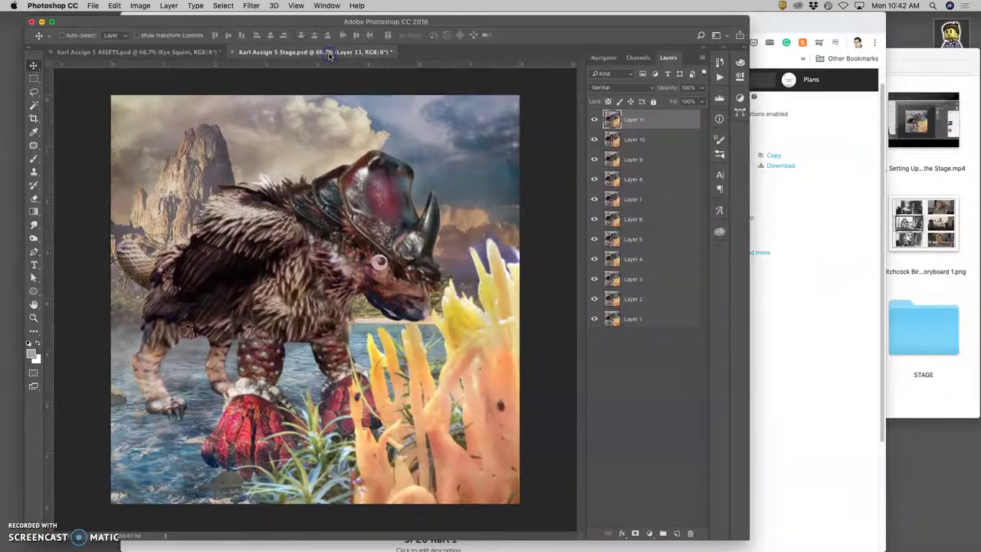
left_click(188, 53)
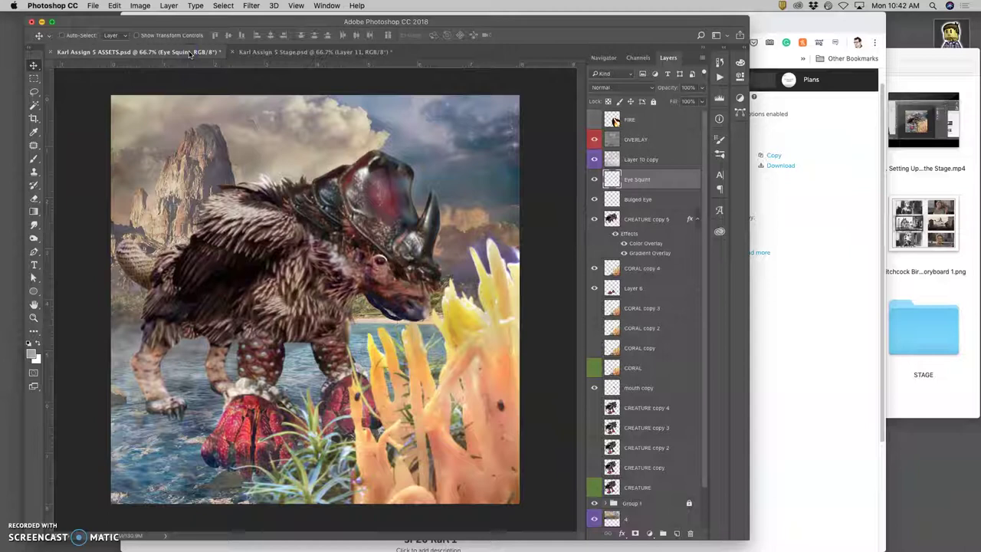
Warp CREATURE copy 5, reshaping its head, back fur and tail
left_click(639, 221)
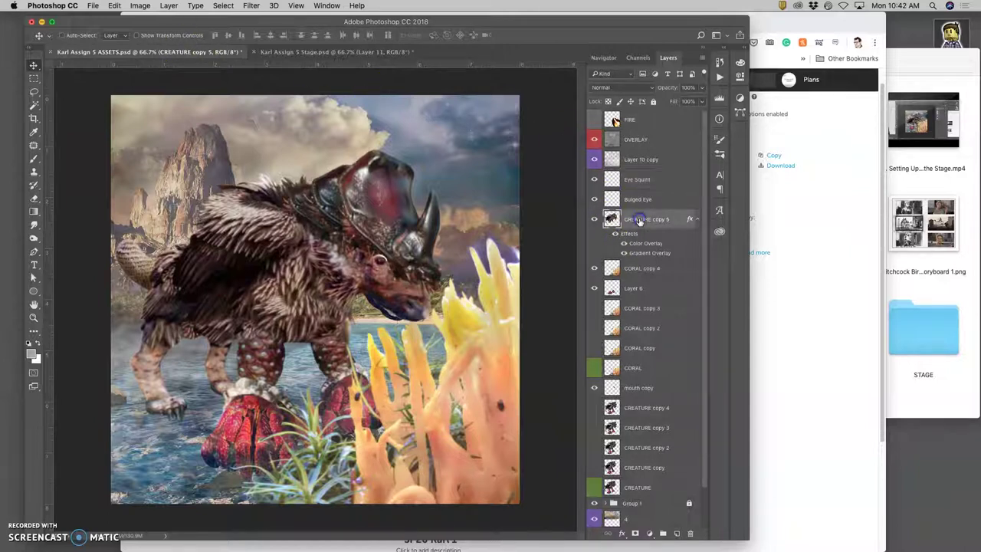
key("ctrl+t")
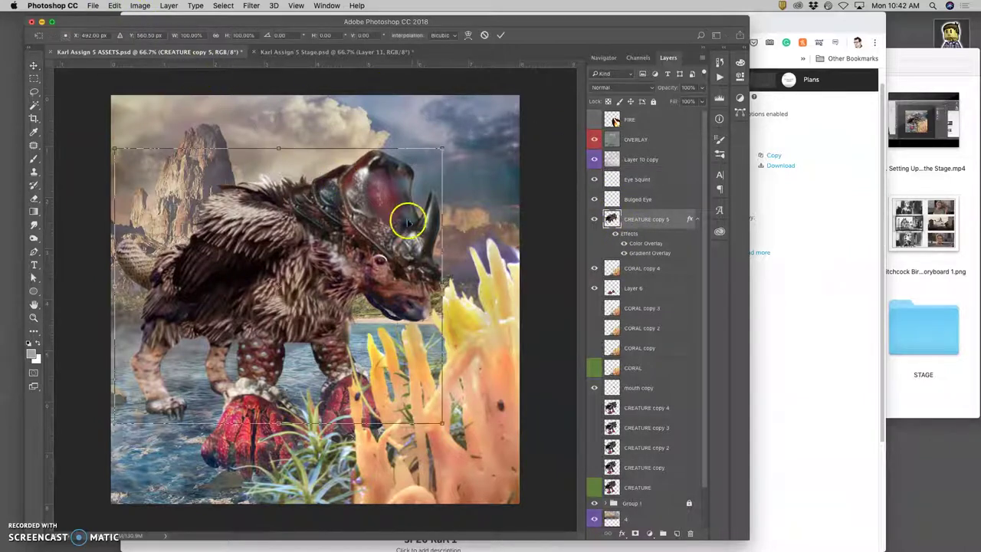
right_click(387, 239)
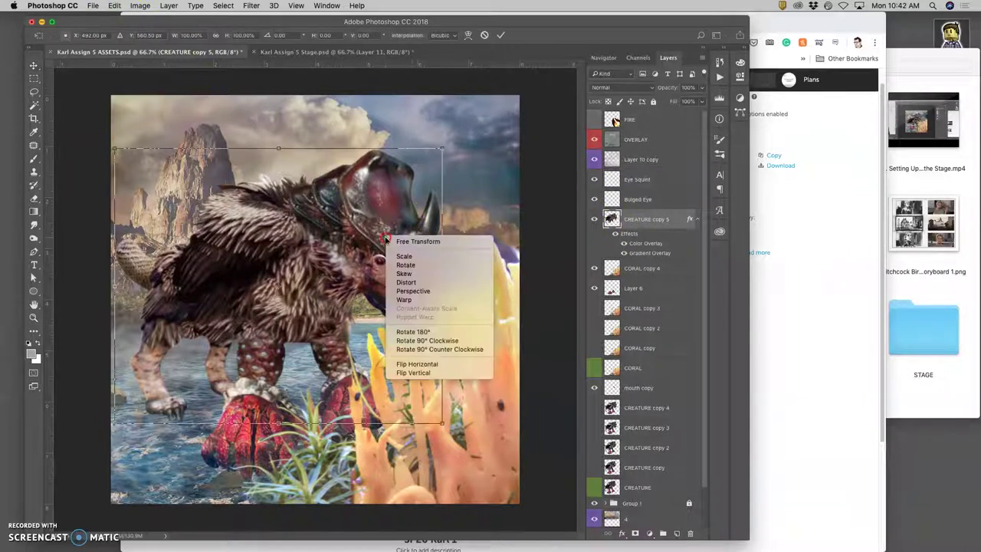
left_click(413, 299)
left_click_drag(426, 309, 420, 311)
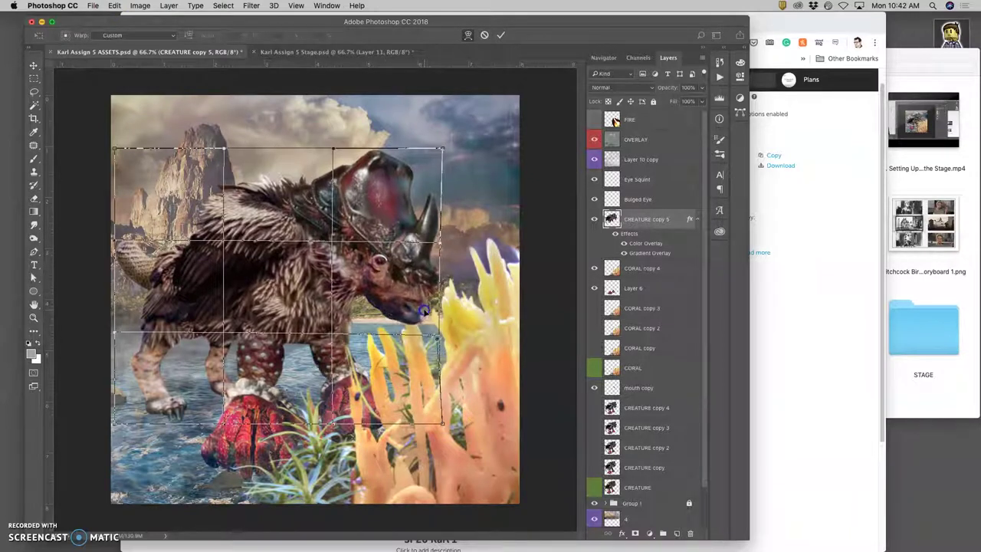
mouse_move(237, 199)
left_mouse_down()
mouse_move(244, 178)
mouse_move(239, 196)
left_mouse_up()
left_click_drag(186, 242, 144, 263)
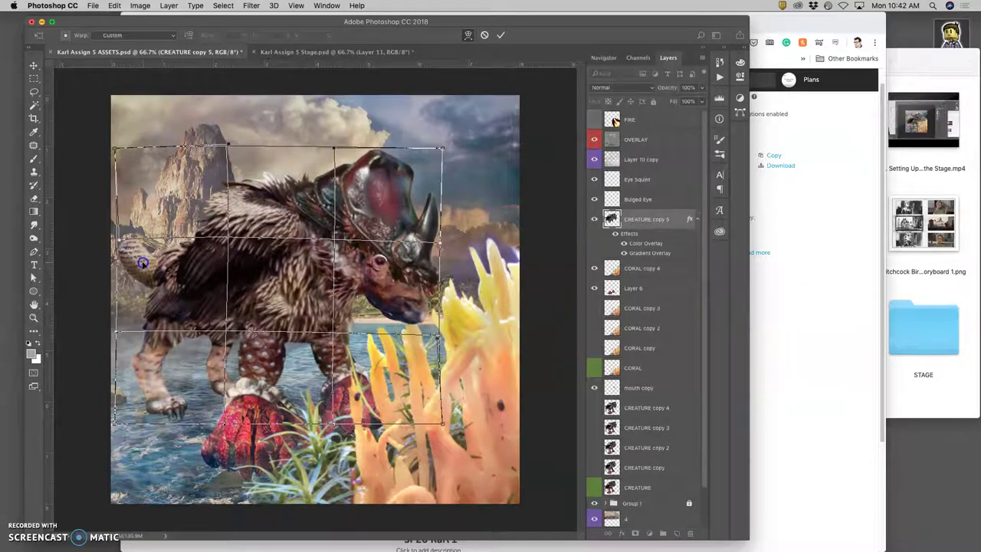
double_click(143, 263)
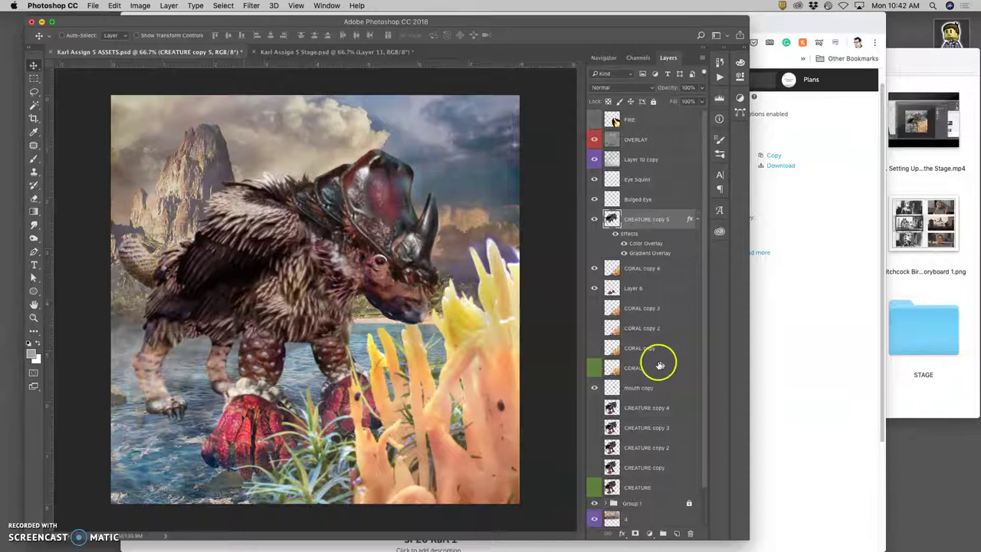
Warp Layer 6, bending the red clawed foot at lower left into a new shape
left_click(632, 289)
left_click(623, 291)
key("super+t")
right_click(347, 400)
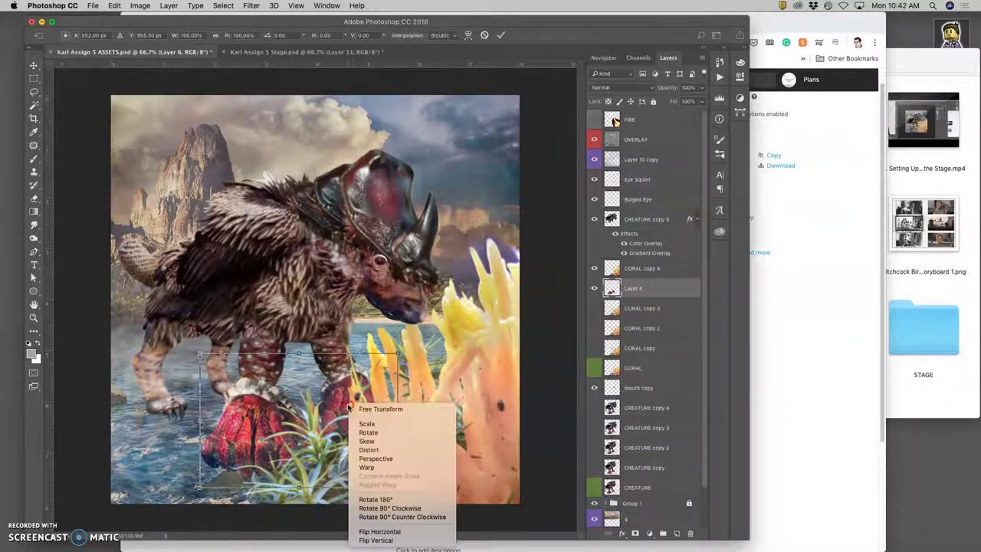
left_click(381, 467)
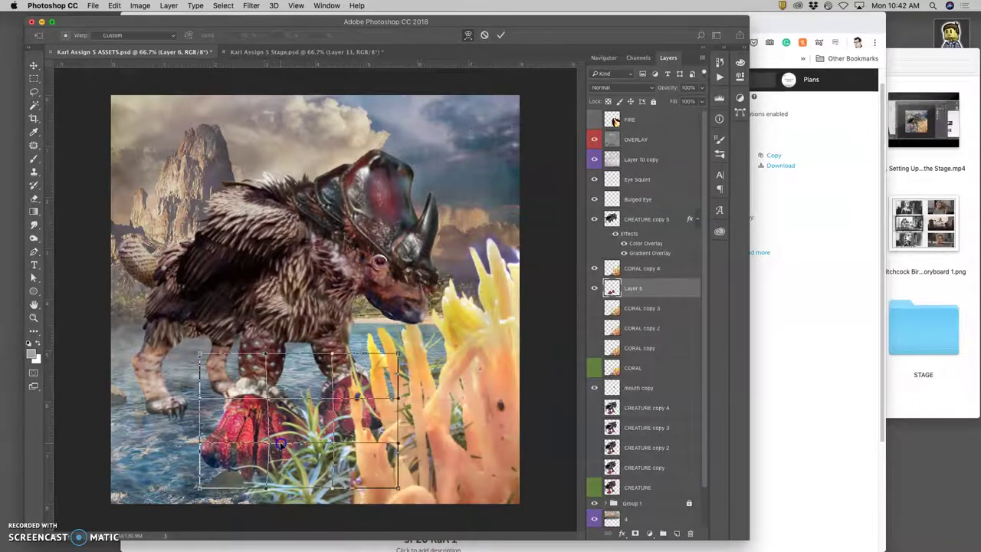
left_click_drag(206, 454, 261, 438)
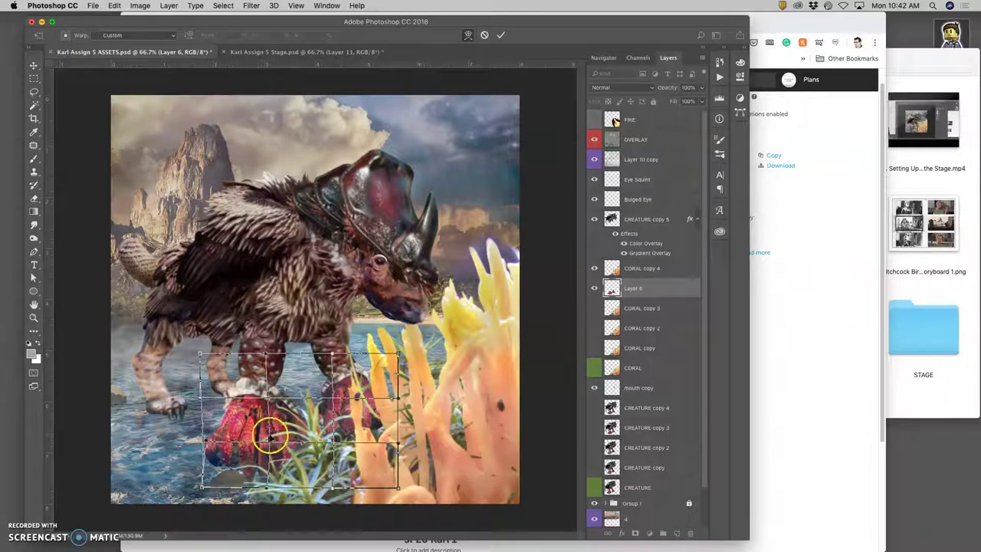
key("Return")
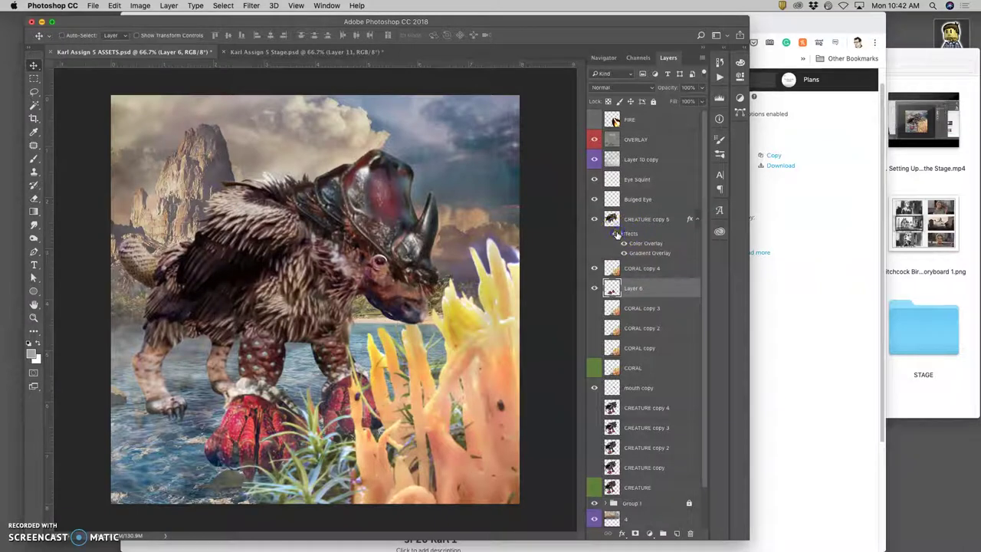
Set CREATURE copy 5's radial Gradient Overlay opacity to about 14%, then check Stage and return to ASSETS
double_click(633, 236)
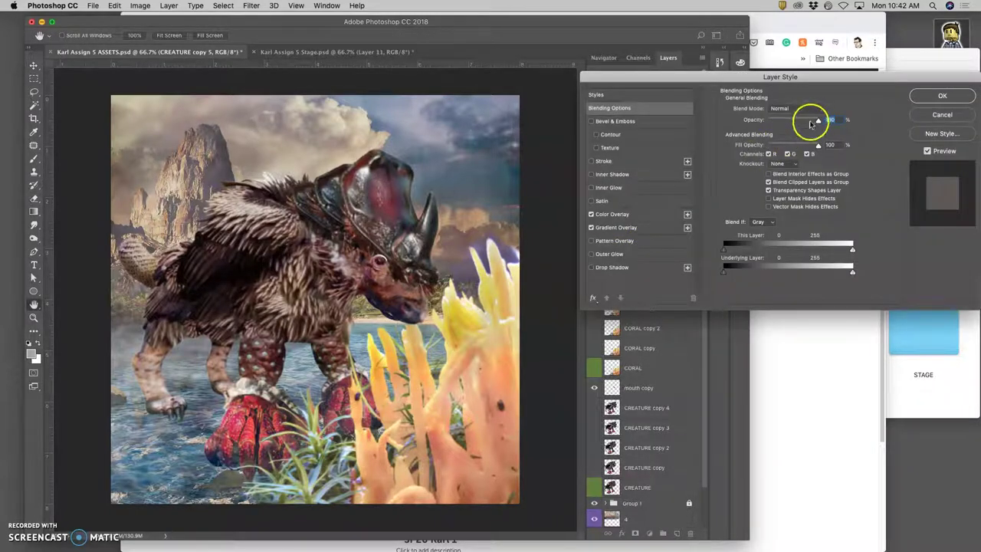
left_click(644, 214)
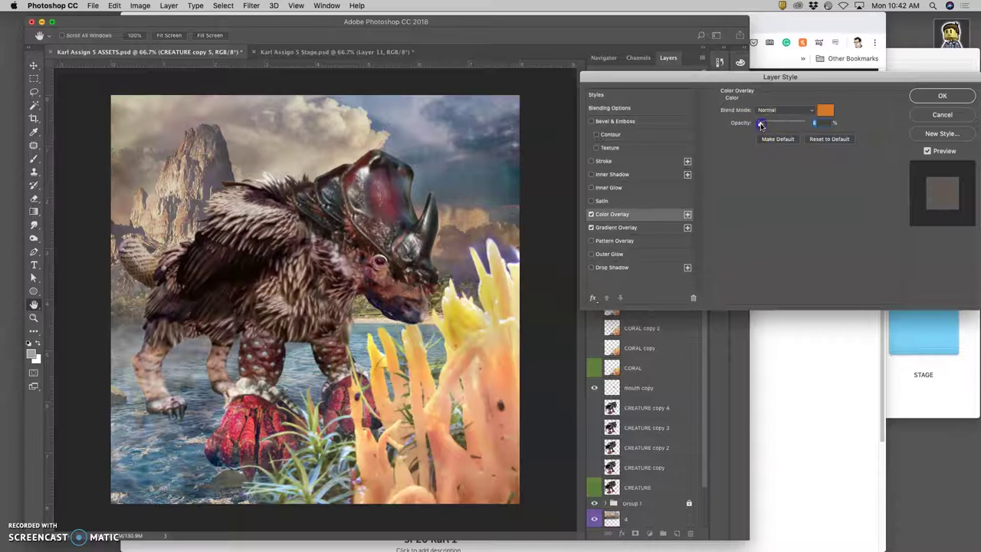
left_click(648, 228)
left_click(759, 124)
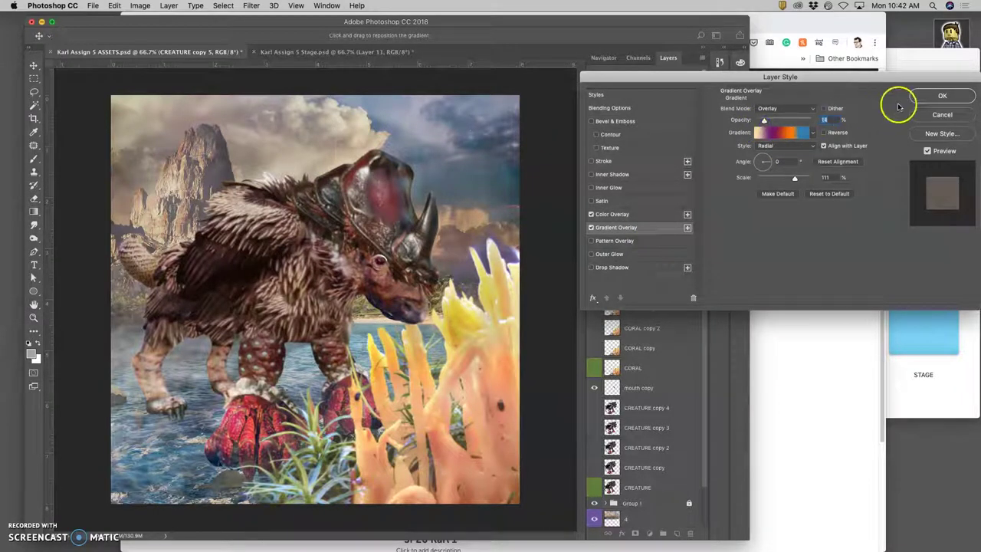
left_click(939, 97)
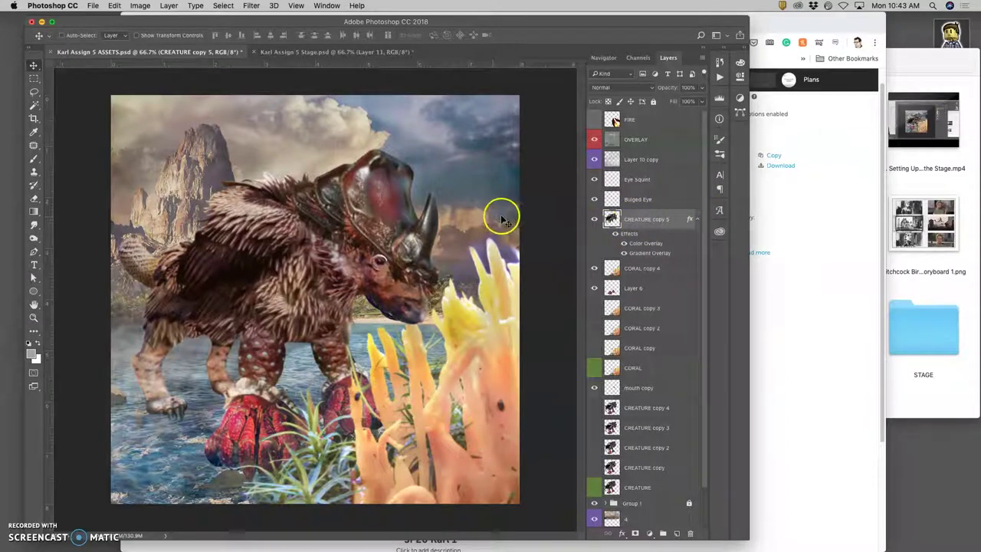
left_click(305, 52)
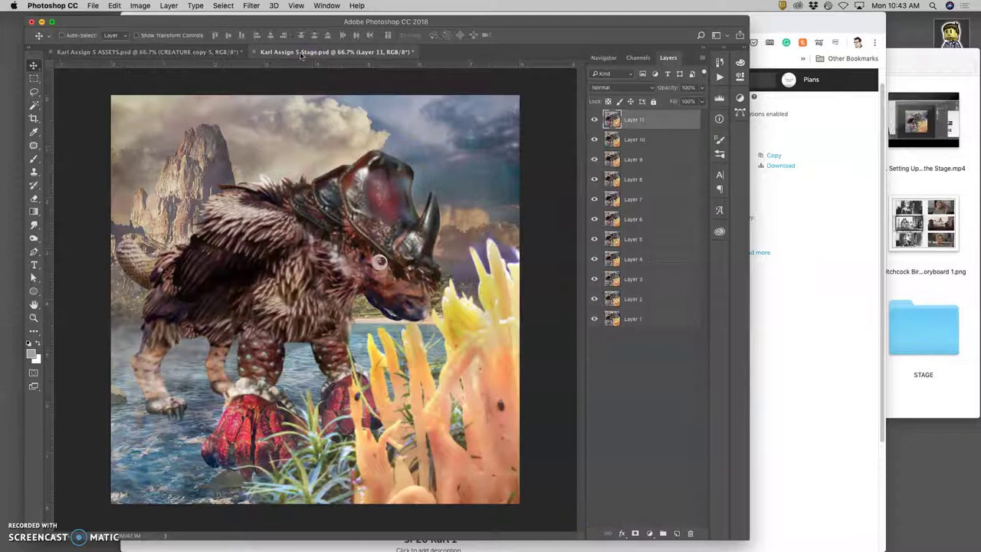
left_click(191, 56)
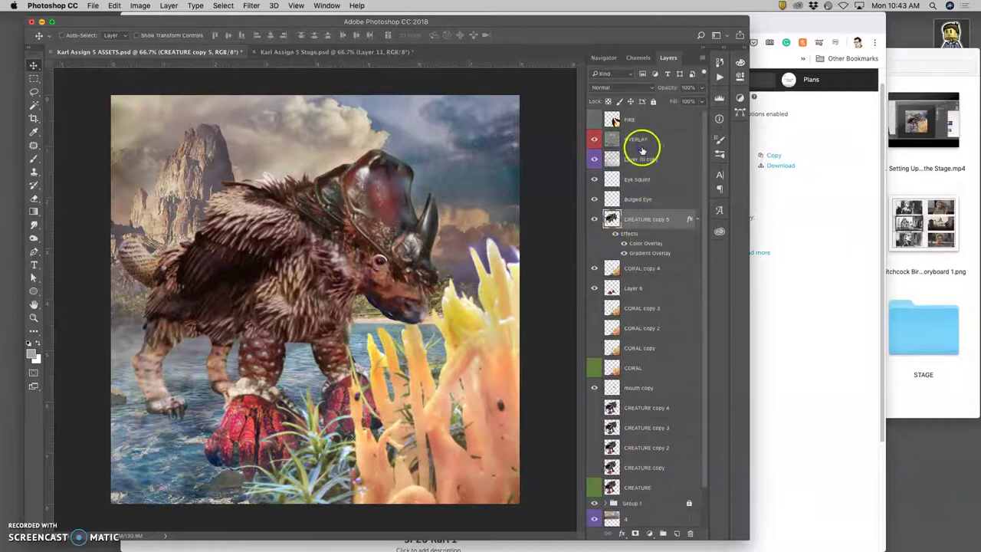
left_click(641, 147)
left_click(703, 89)
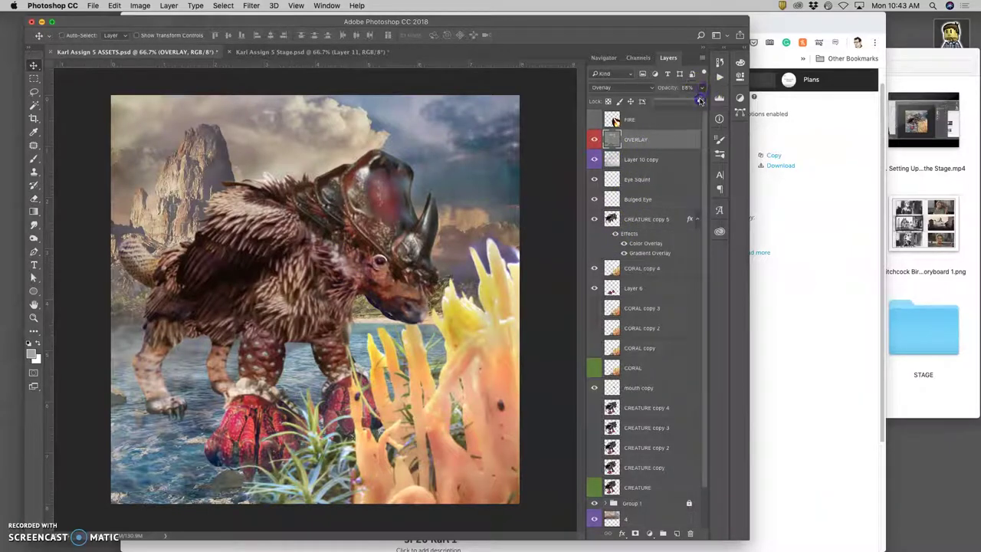
left_click(655, 161)
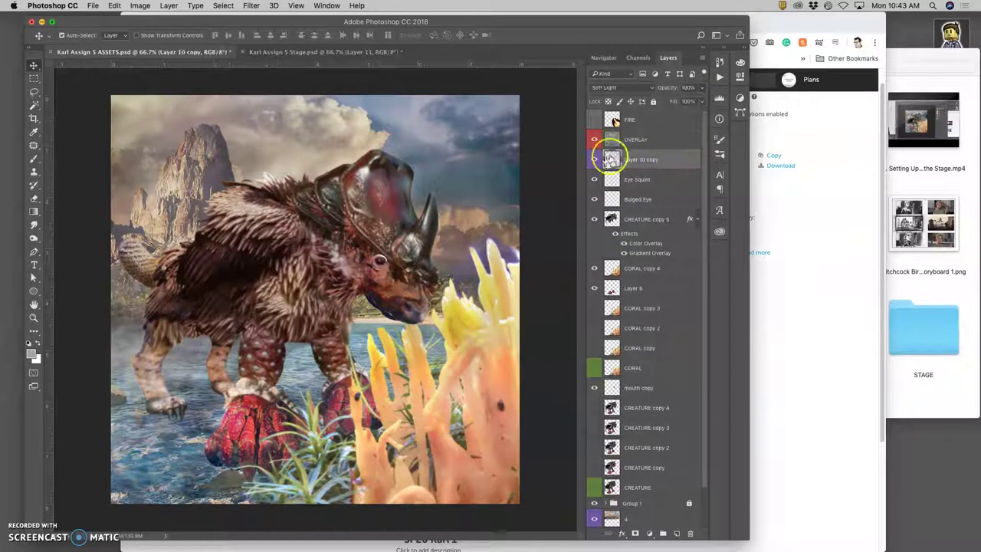
key("super+t")
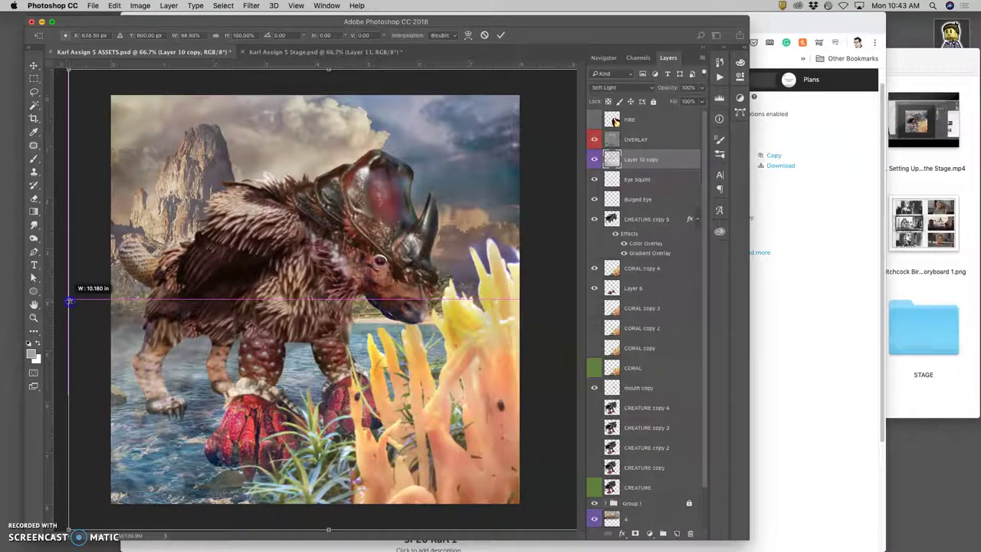
key("Return")
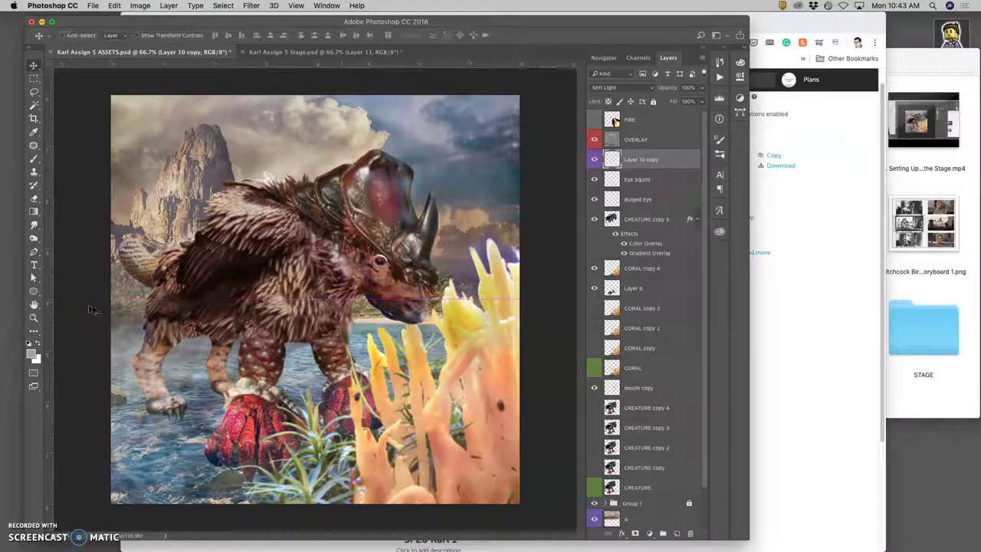
left_click(636, 519)
key("super+t")
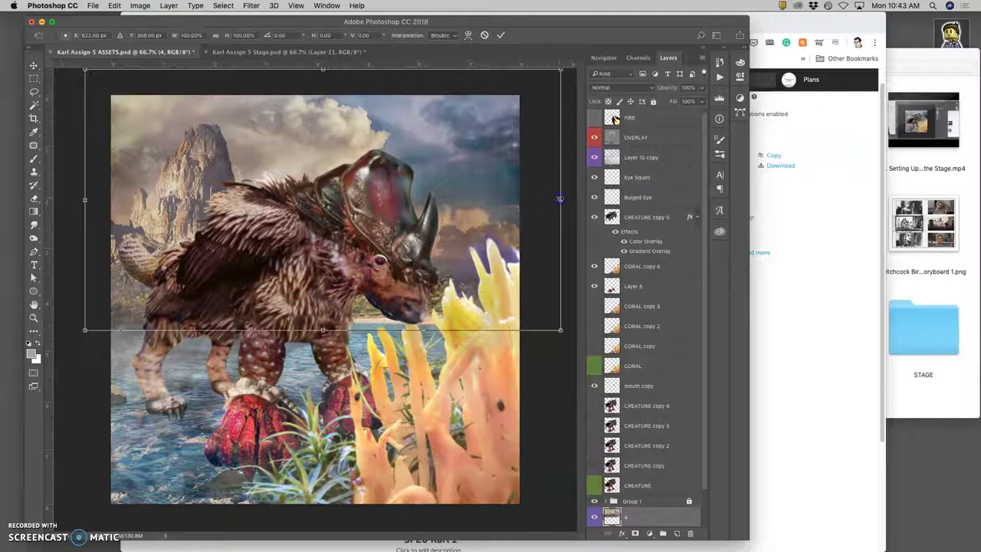
key("Return")
scroll(669, 479, "down", 2)
left_click(656, 499)
key("super+t")
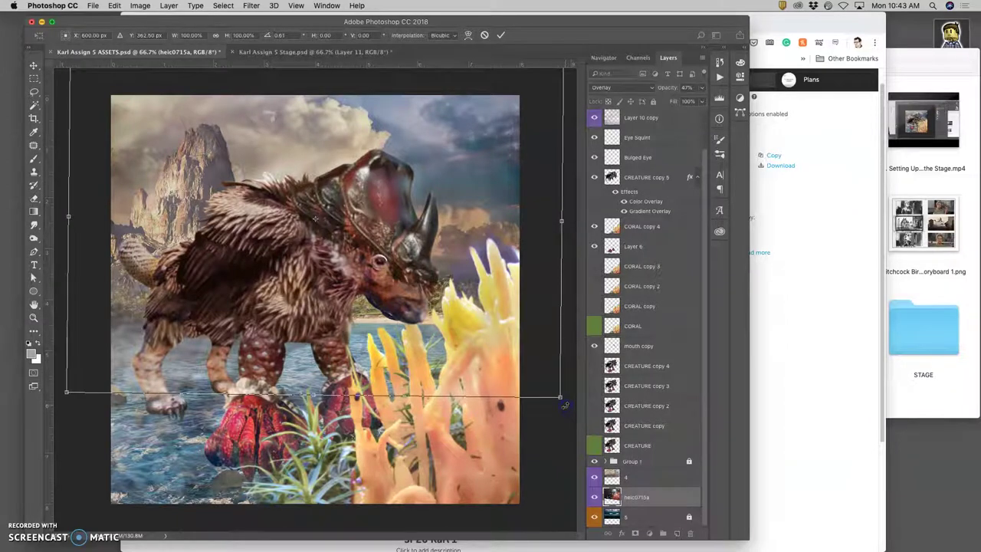
key("Return")
scroll(641, 175, "up", 2)
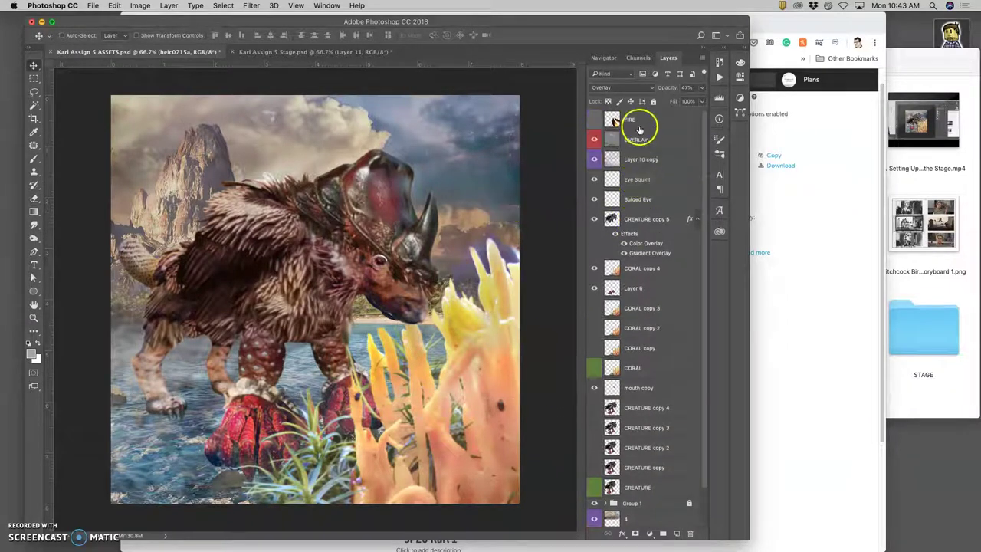
left_click(639, 121)
left_click(641, 139)
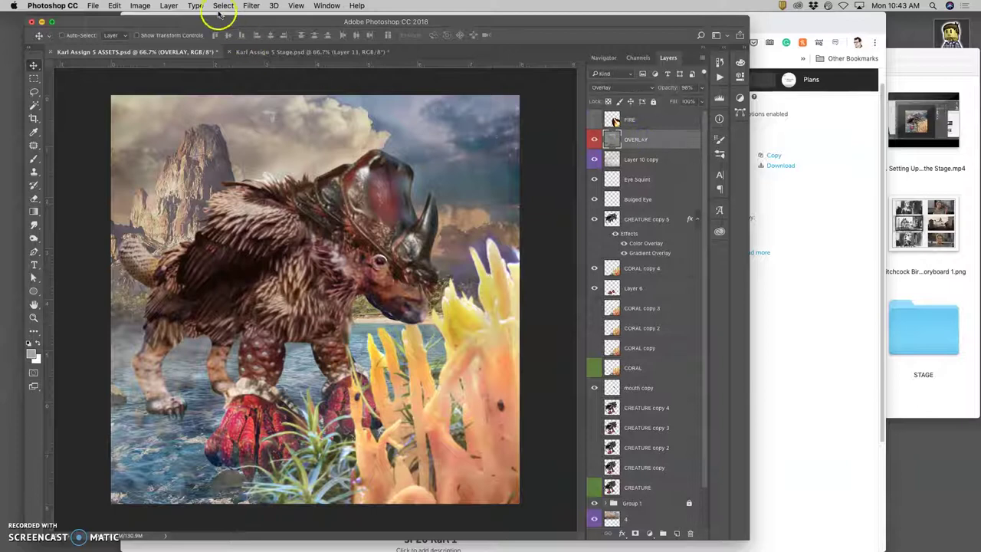
Stamp the visible scene, paste it into Stage as Layer 12, and toggle it to compare frames
left_click(168, 6)
left_click(192, 392, "alt")
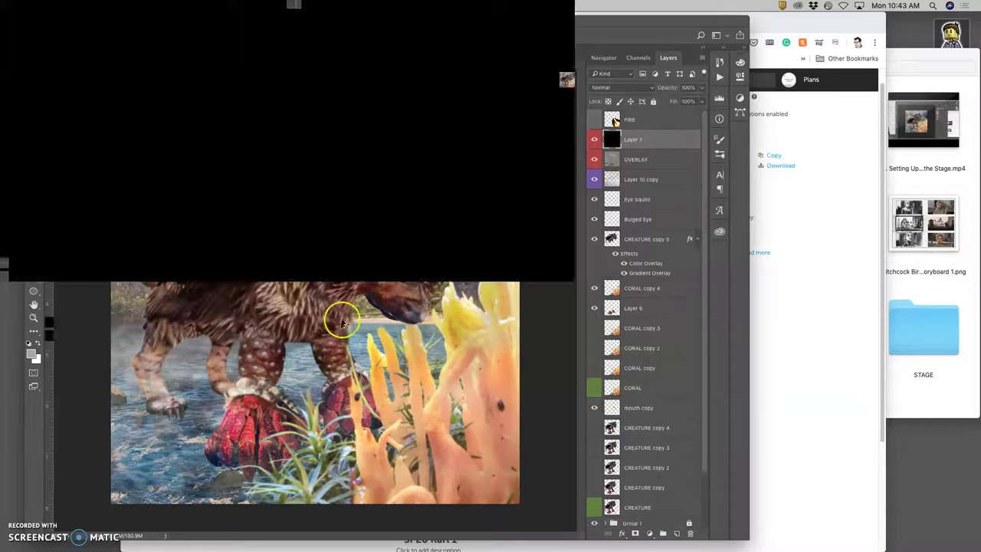
left_click(223, 6)
left_click(224, 17)
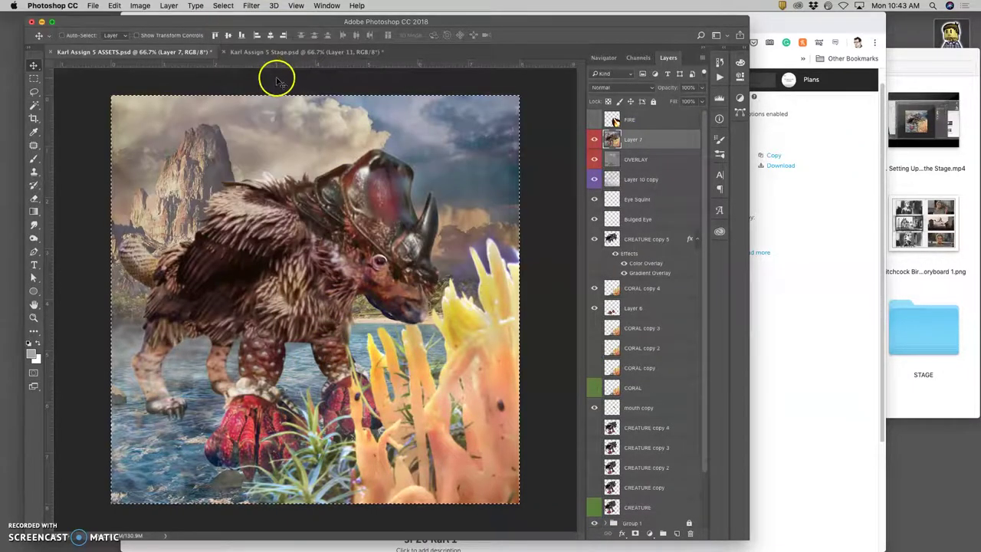
left_click(310, 52)
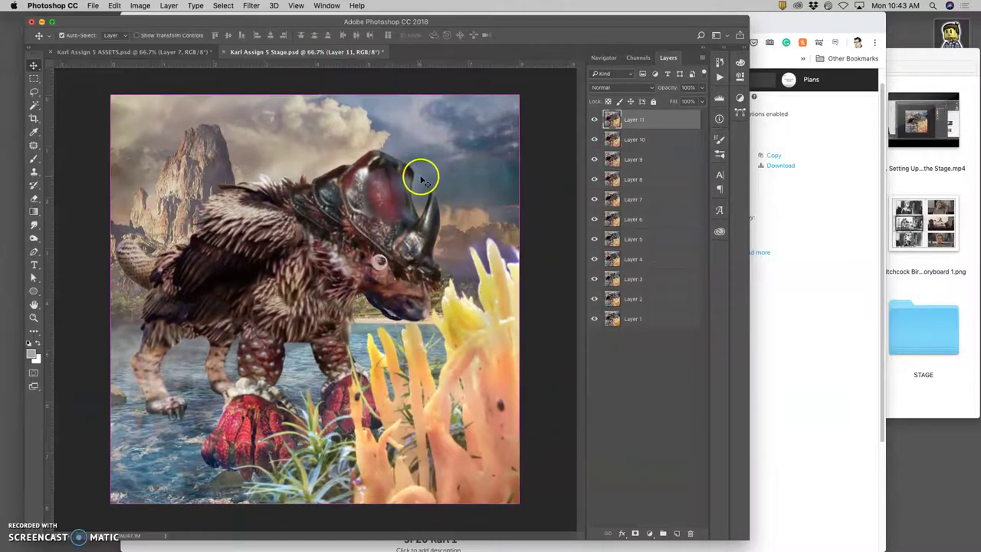
key("cmd+v")
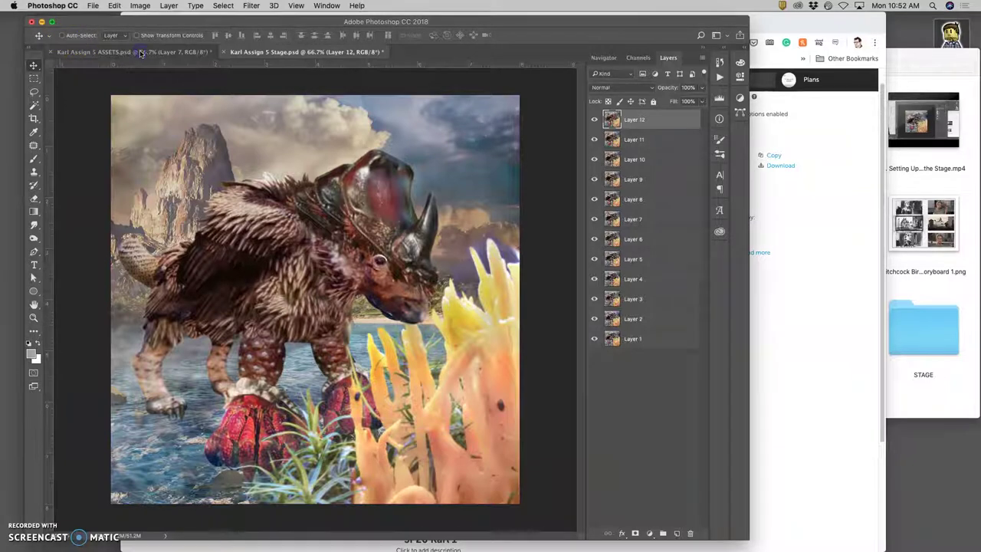
left_click(143, 54)
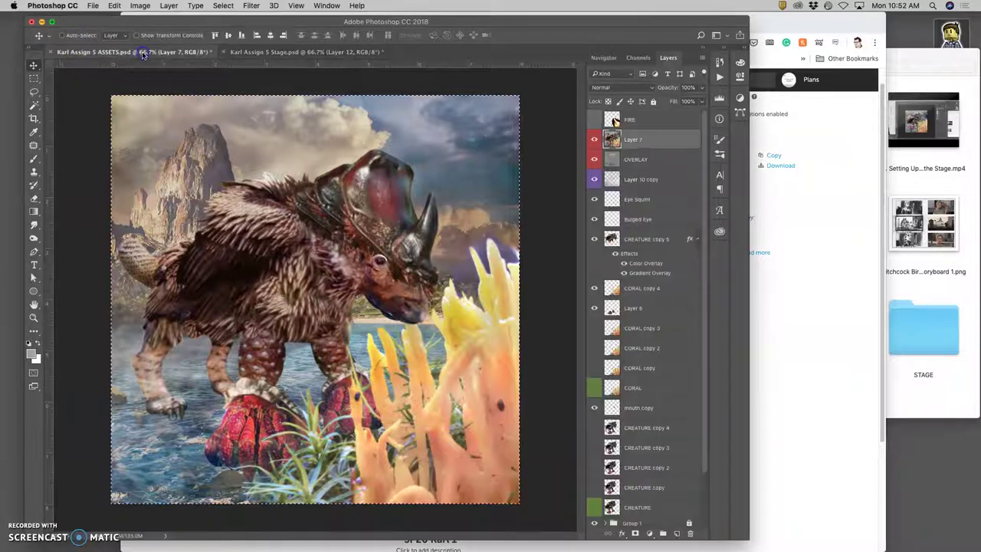
left_click(281, 54)
left_click(594, 121)
left_click(594, 120)
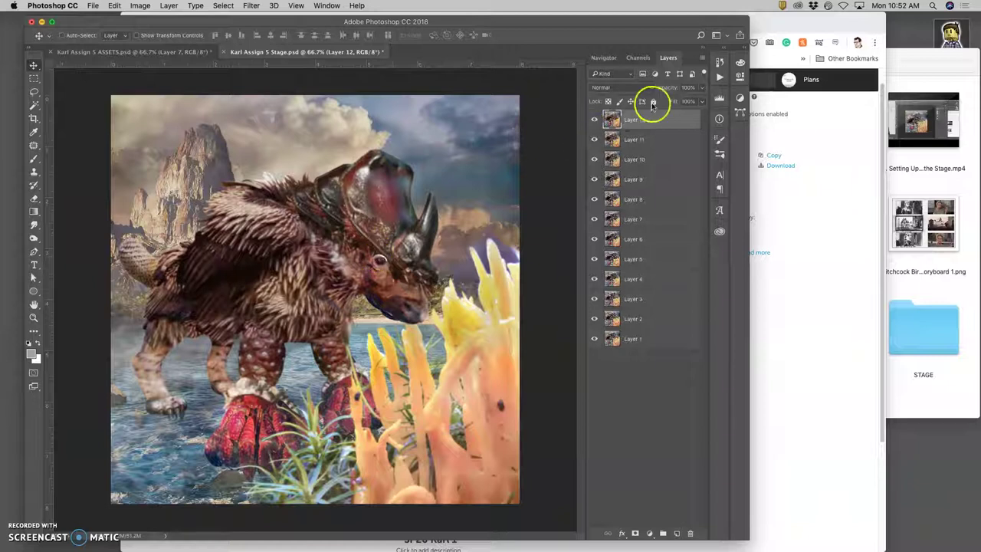
Return to ASSETS, clear the selection and delete the merged Layer 7
left_click(595, 120)
left_click(595, 121)
left_click(159, 55)
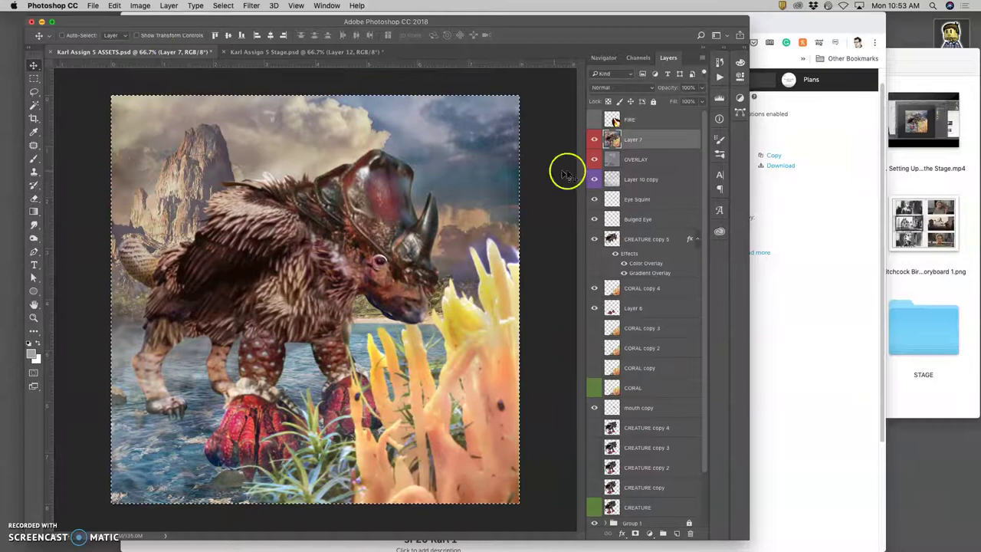
left_click(611, 138, "ctrl")
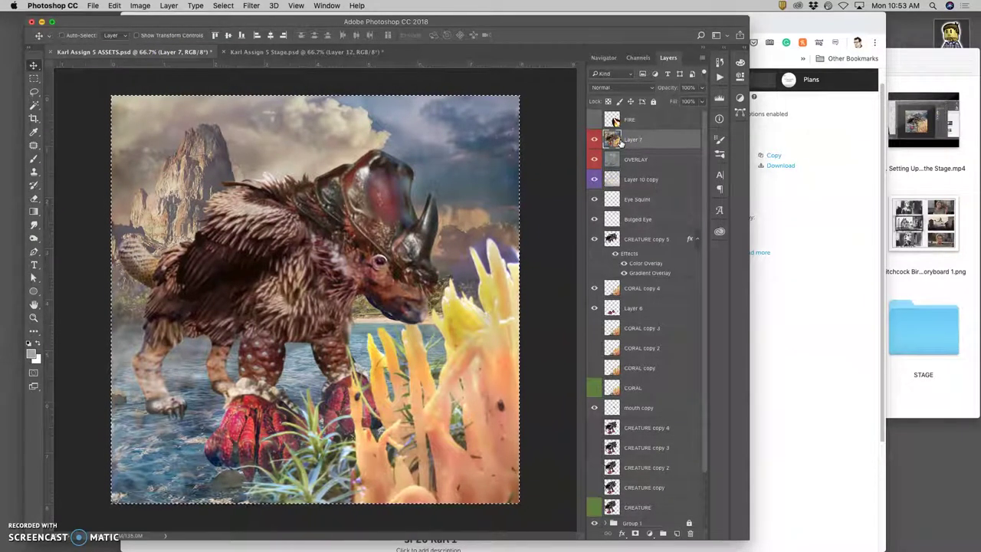
key("super+d")
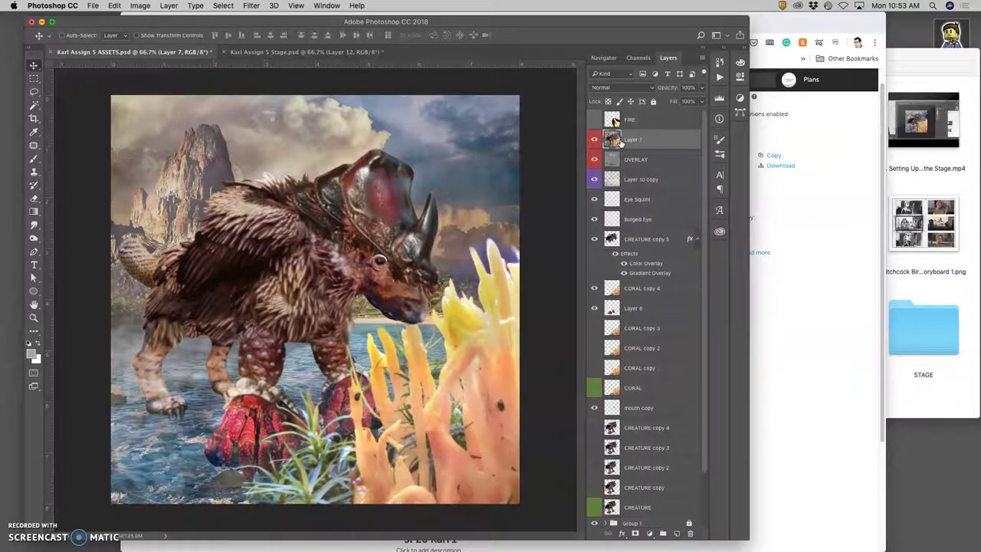
key("Delete")
Lower the OVERLAY layer's opacity to about 68%
left_click(650, 156)
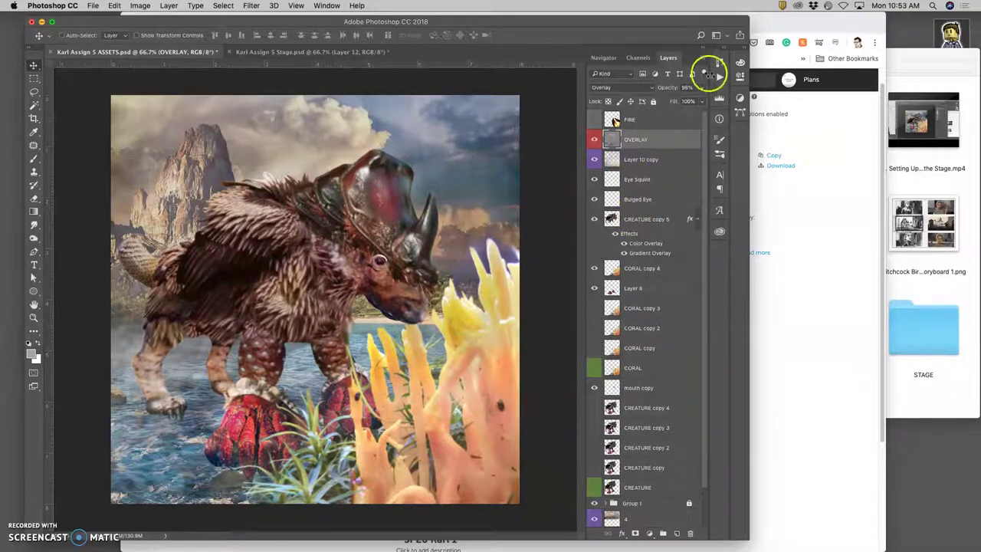
left_click(699, 89)
left_click(686, 101)
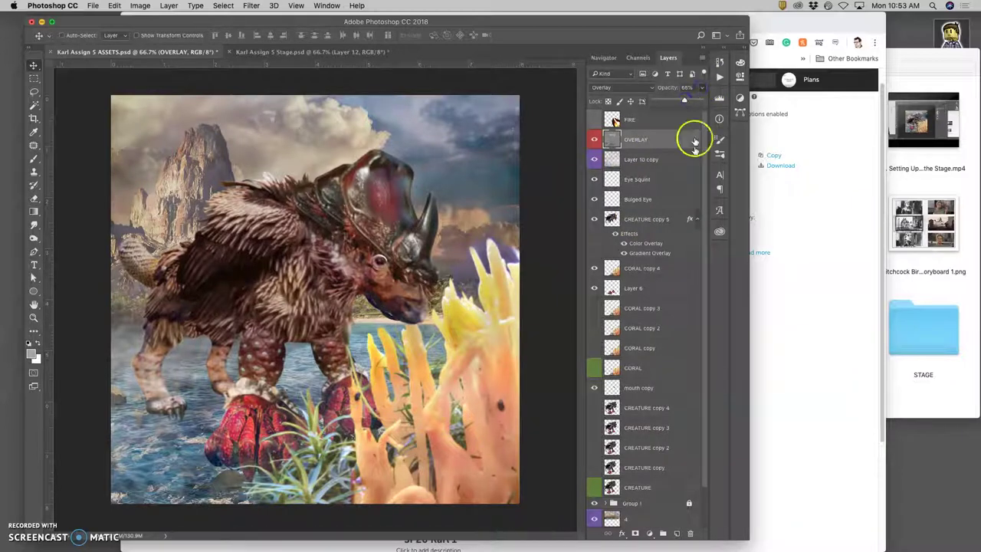
Narrow Layer 10 copy slightly from its left edge
left_click(643, 161)
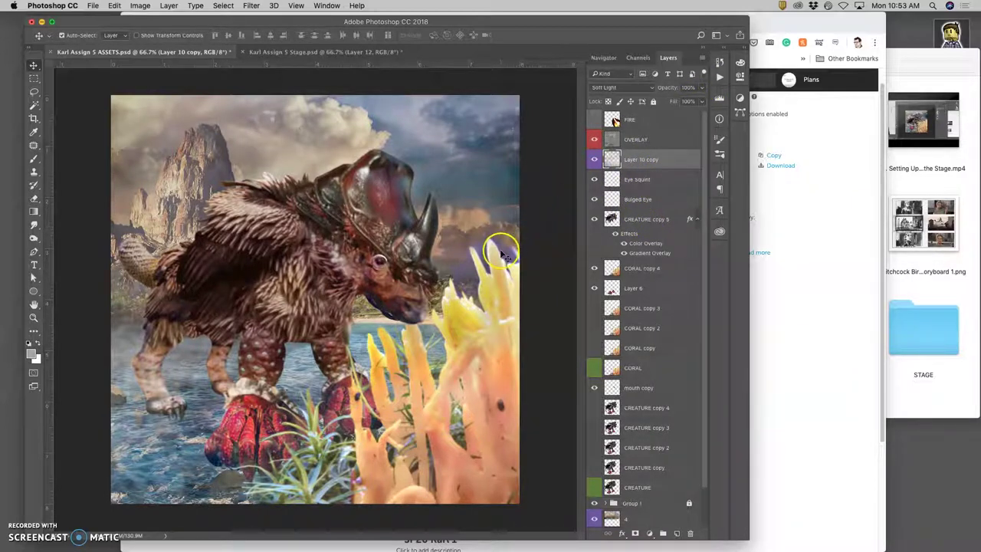
key("super+t")
left_click_drag(68, 298, 81, 298)
double_click(105, 292)
Hide Eye Squint and scale the Bulged Eye up to about 117%
left_click(647, 179)
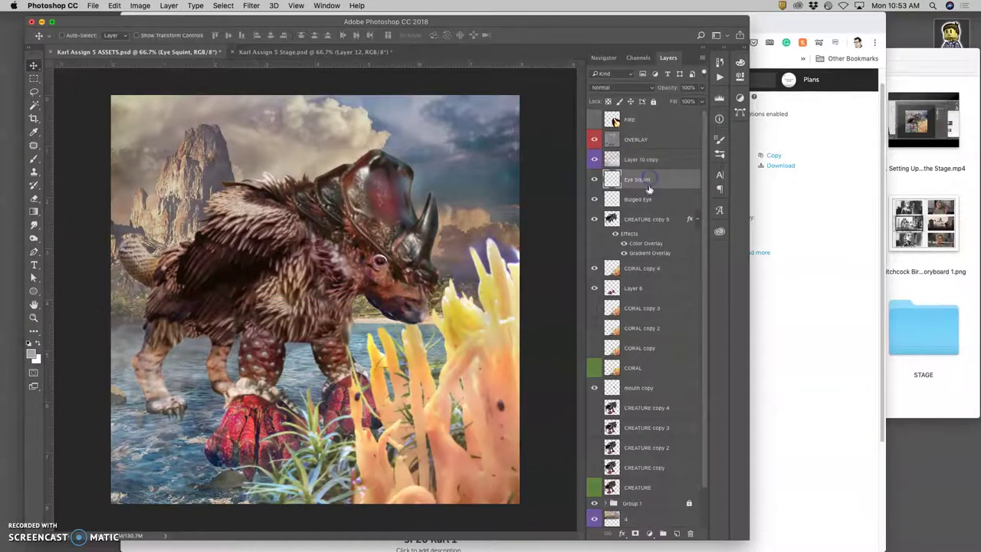
left_click(595, 181)
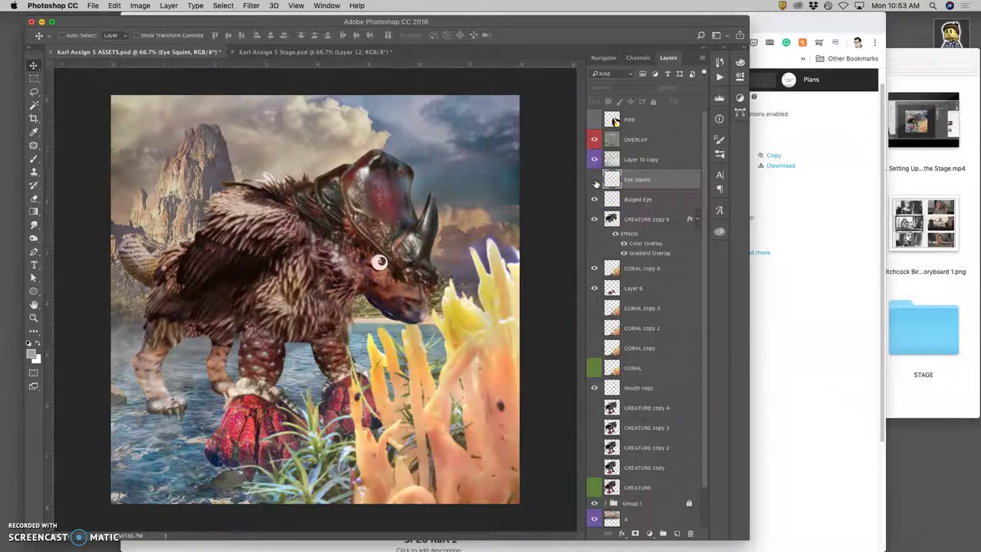
left_click(647, 200)
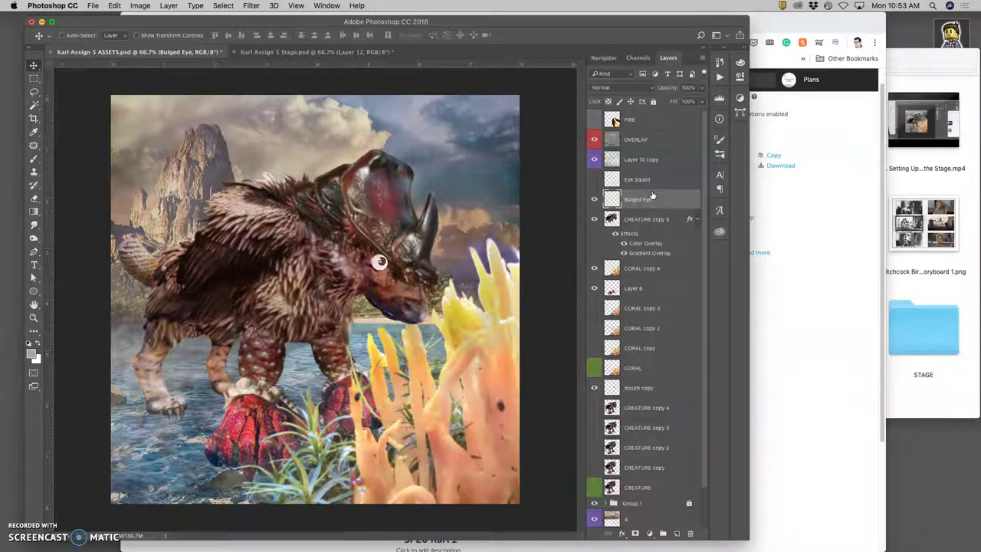
key("super+t")
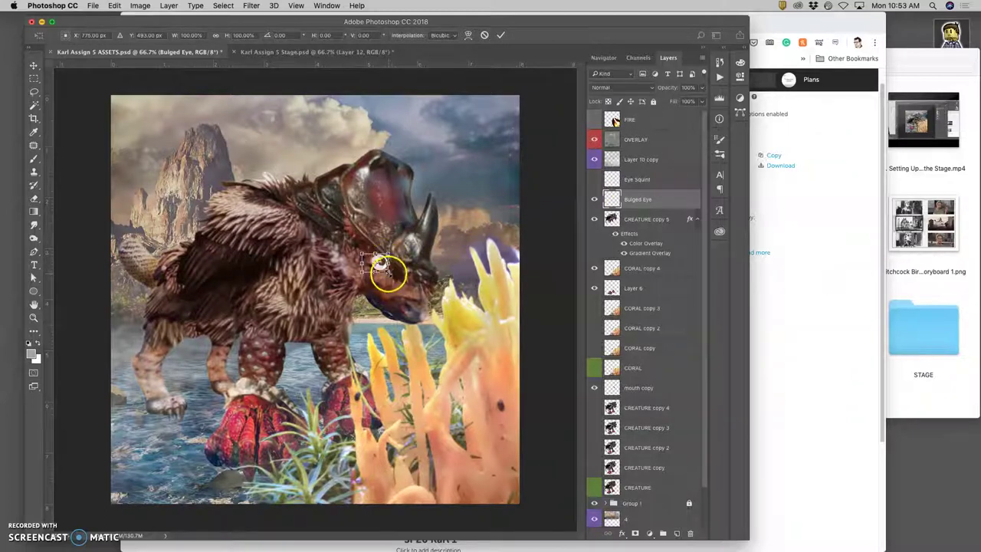
left_click_drag(389, 274, 387, 275)
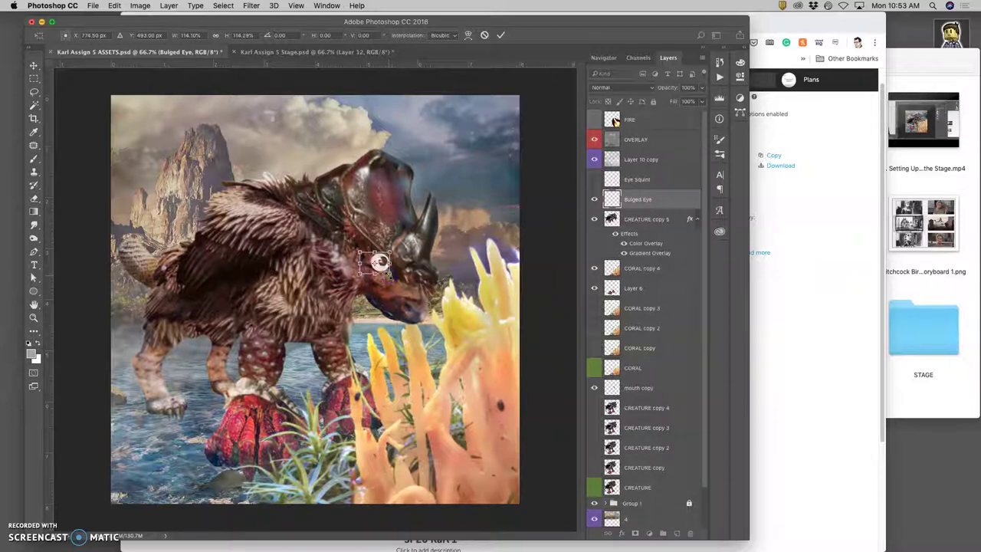
key("Return")
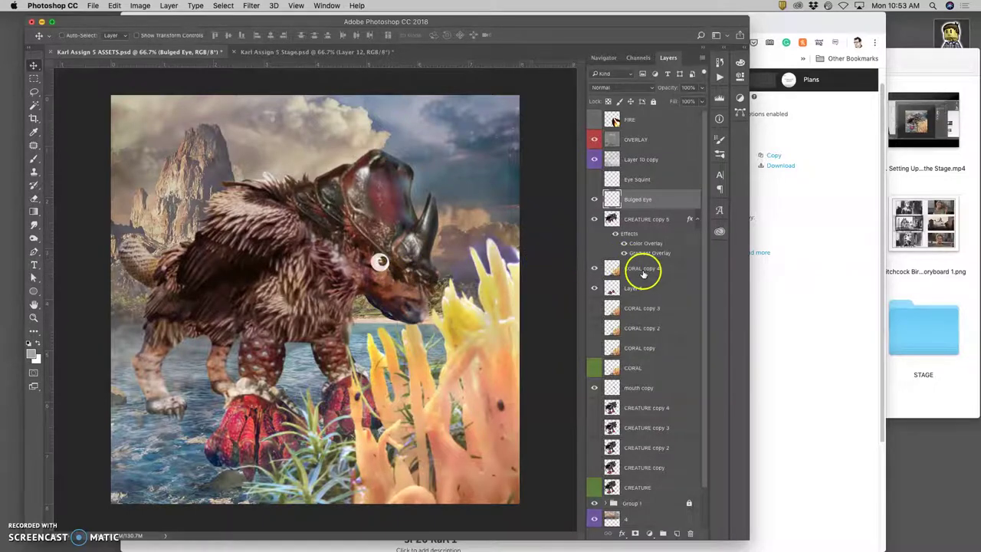
Raise CREATURE copy 5's Color Overlay opacity to 28% and strengthen its Gradient Overlay
double_click(629, 233)
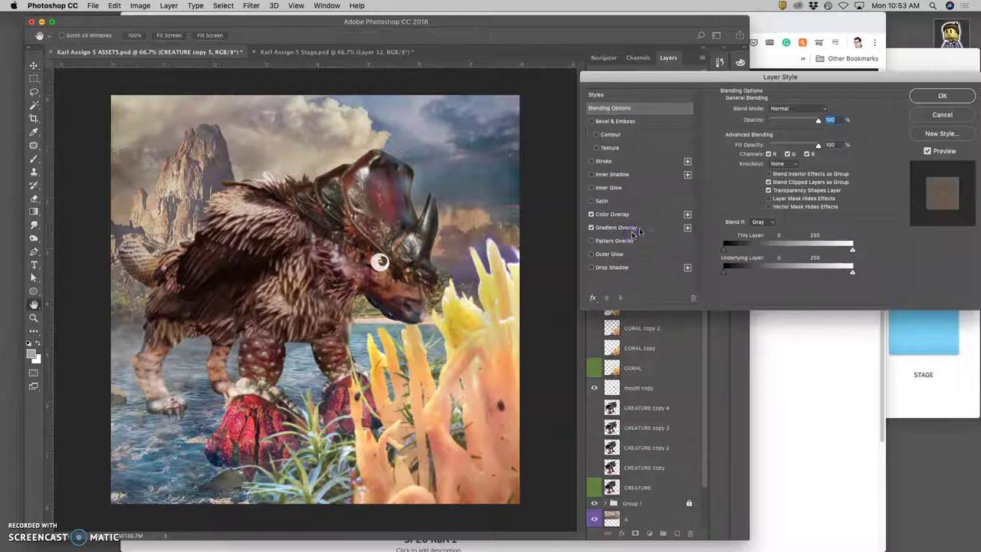
left_click(624, 214)
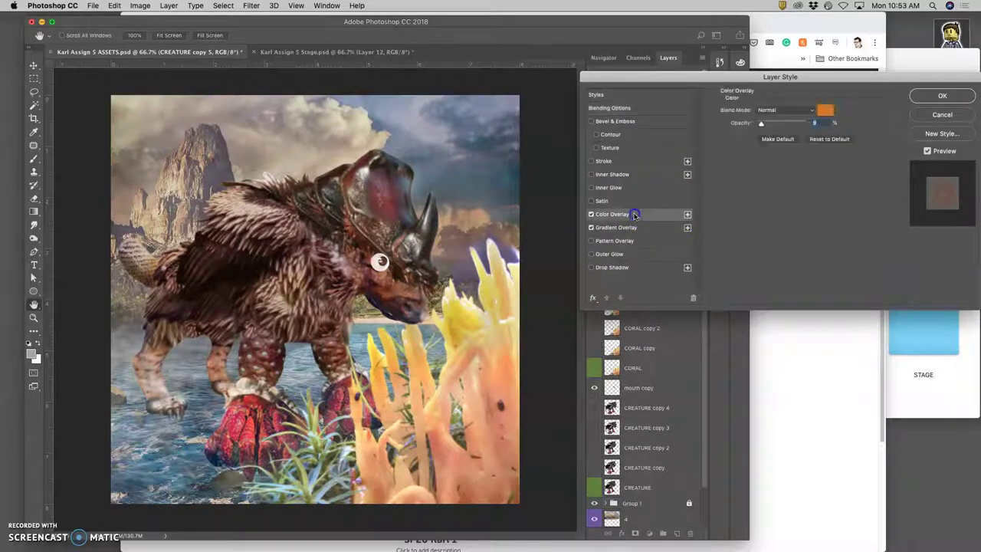
left_click(771, 124)
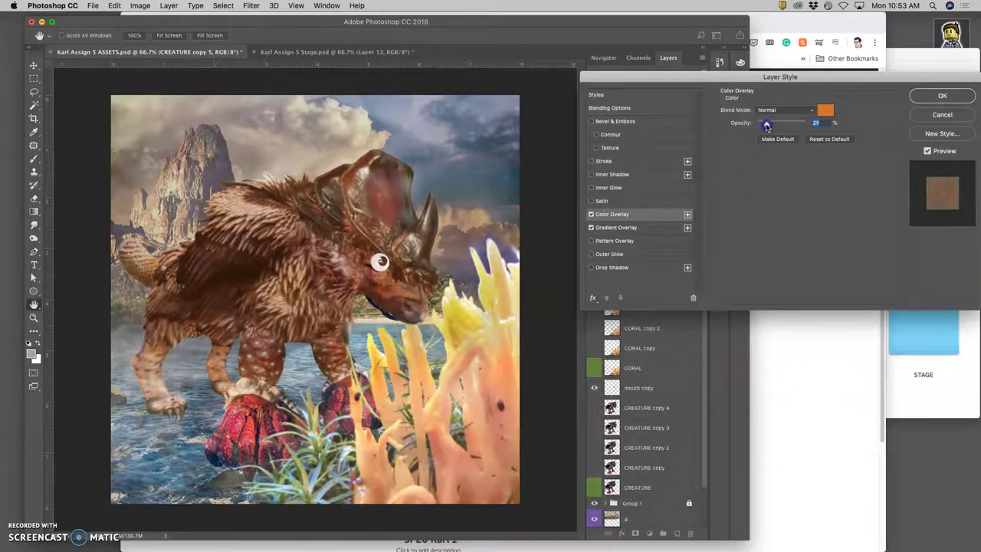
left_click(635, 227)
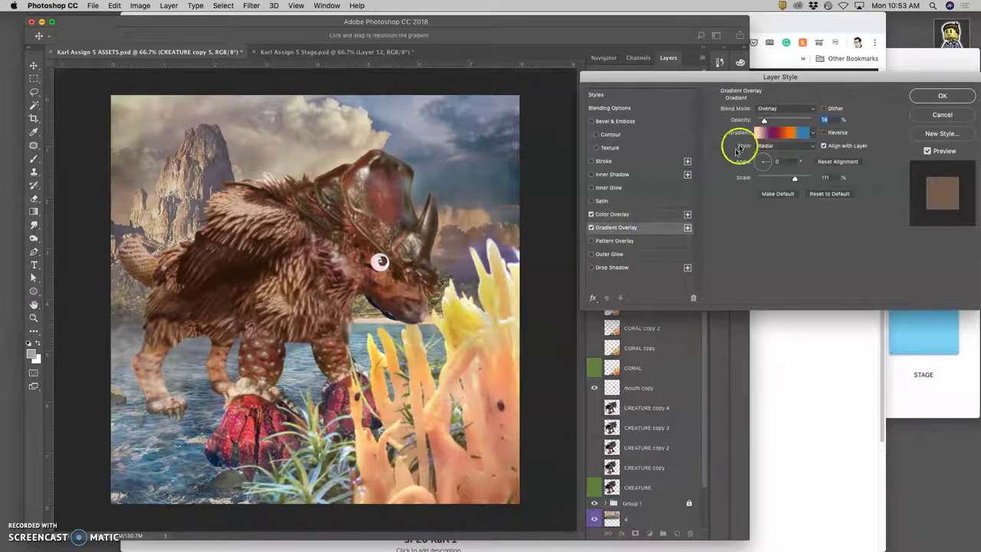
left_click_drag(744, 131, 765, 123)
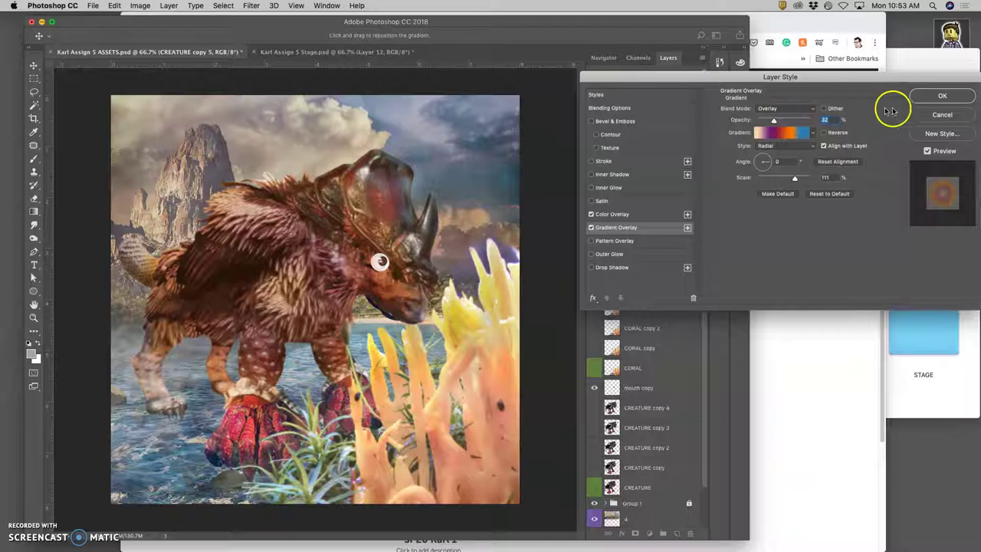
left_click(922, 97)
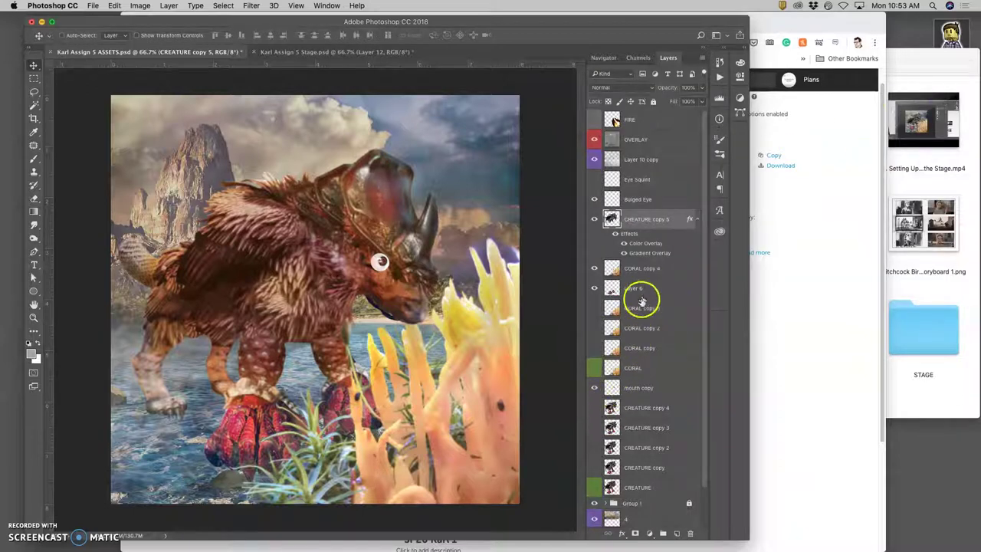
Try the Darker Color blend mode on the Color Overlay and preview it against Stage
double_click(641, 243)
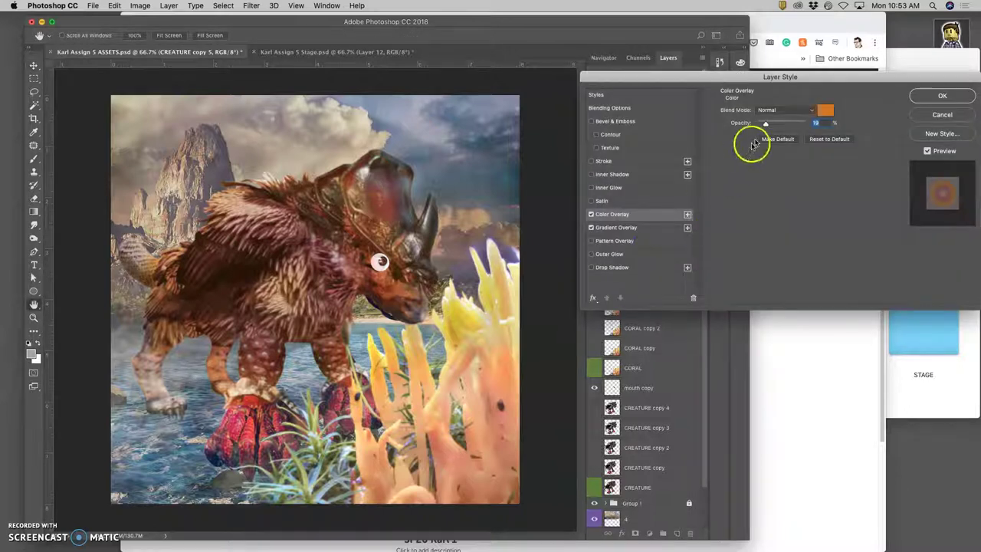
left_click(777, 112)
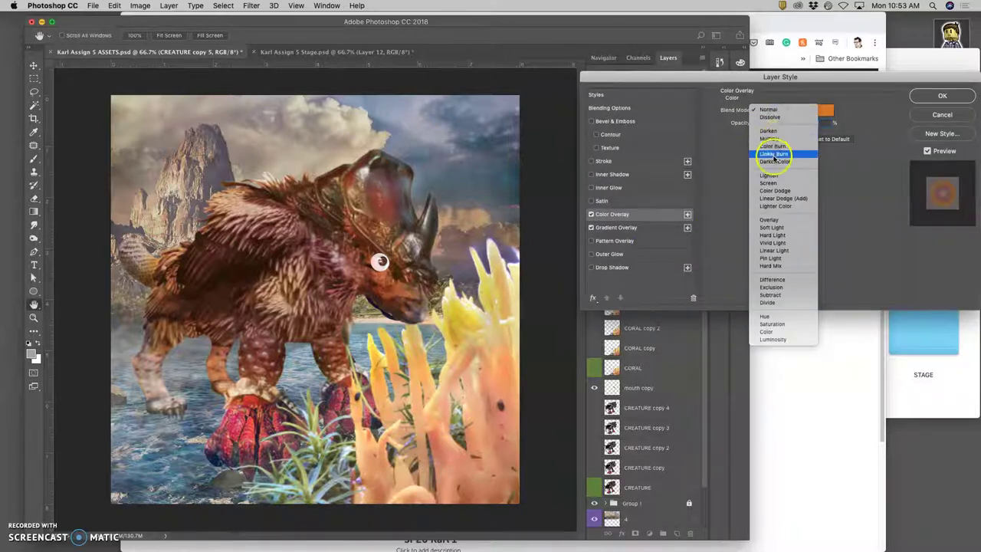
left_click(774, 161)
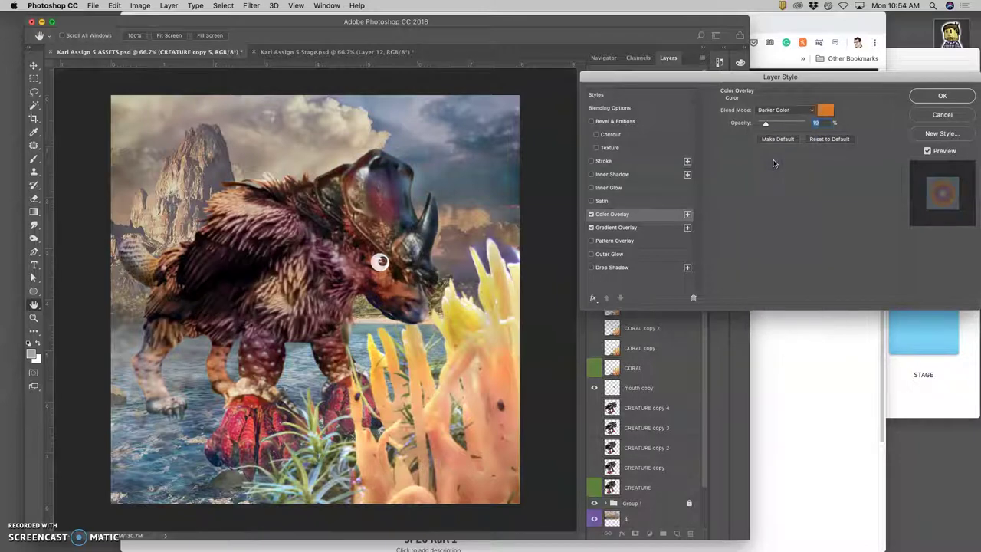
left_click(941, 96)
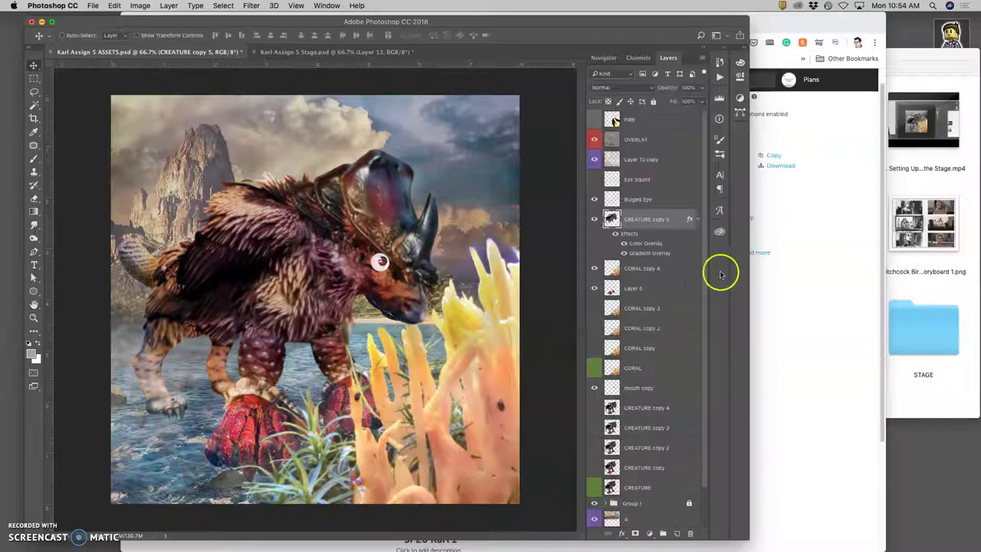
left_click(340, 51)
left_click(221, 52)
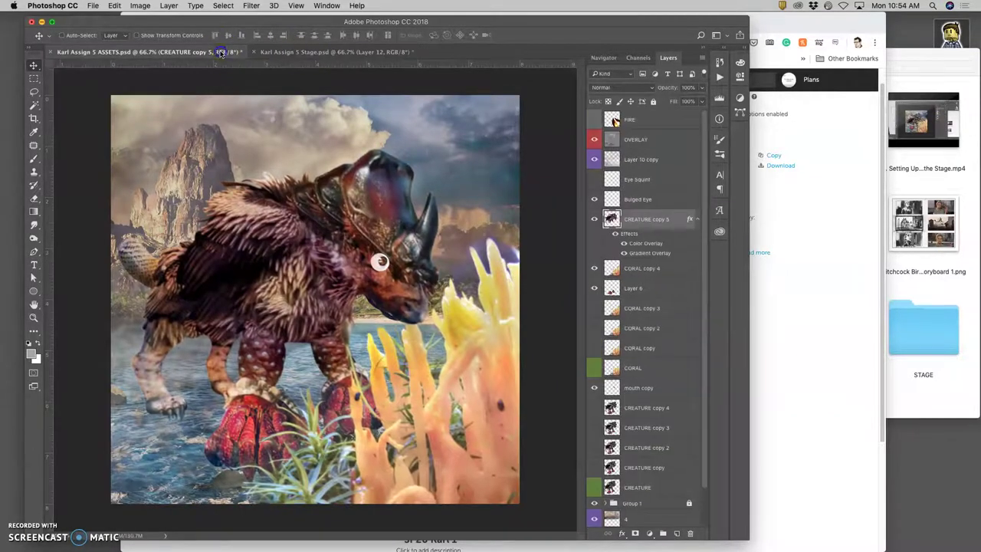
left_click(460, 304)
Switch the Color Overlay blend mode to Soft Light and compare with Stage
double_click(638, 244)
left_click(775, 111)
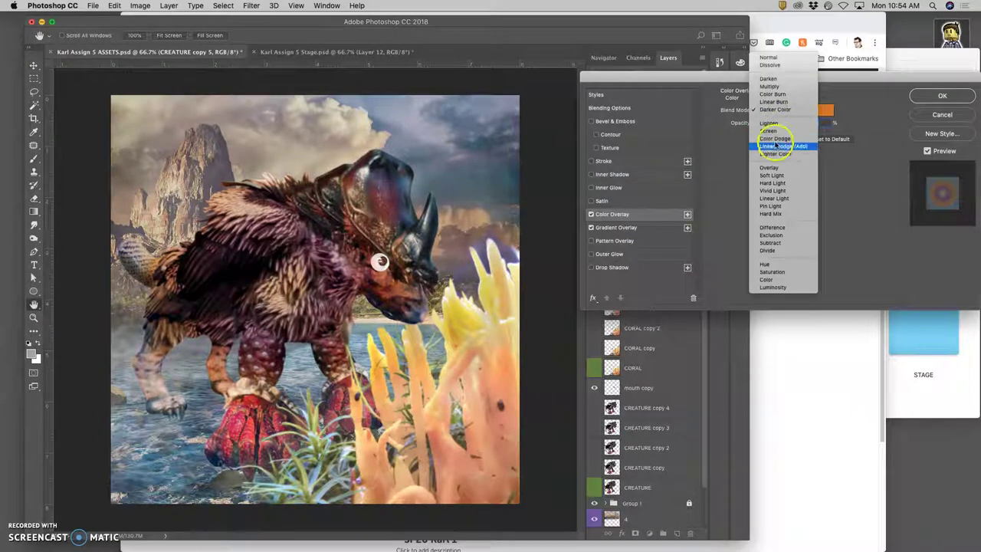
left_click(770, 177)
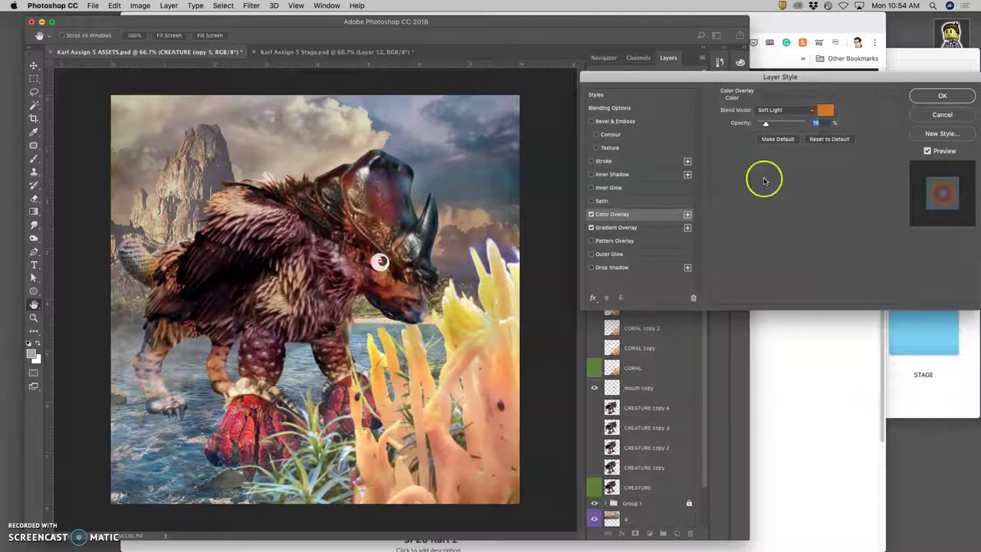
left_click(924, 100)
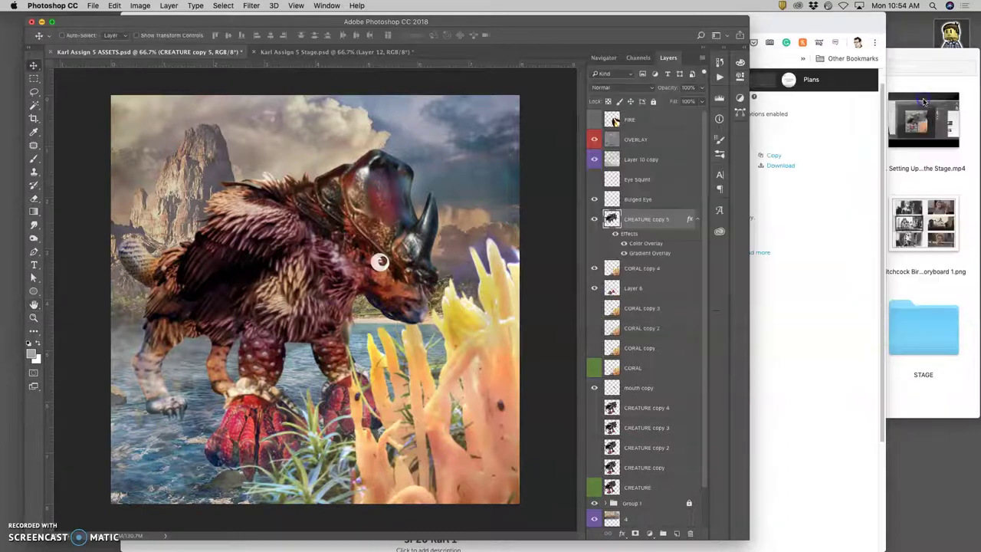
left_click(317, 52)
left_click(215, 52)
Change the Color Overlay colour to a paler peach tone, d9af8d
double_click(642, 244)
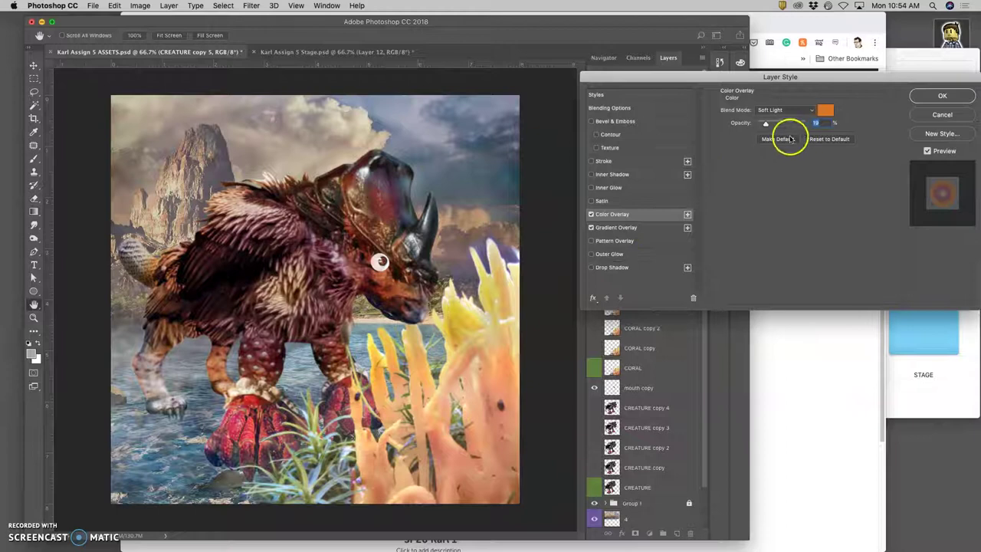
left_click(823, 110)
left_click_drag(567, 147, 522, 125)
left_click(713, 100)
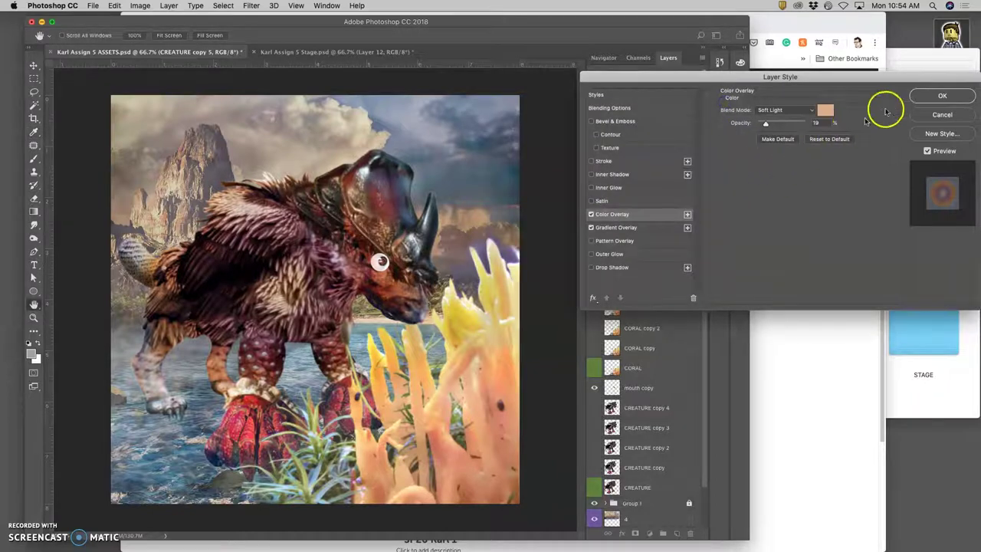
left_click(924, 97)
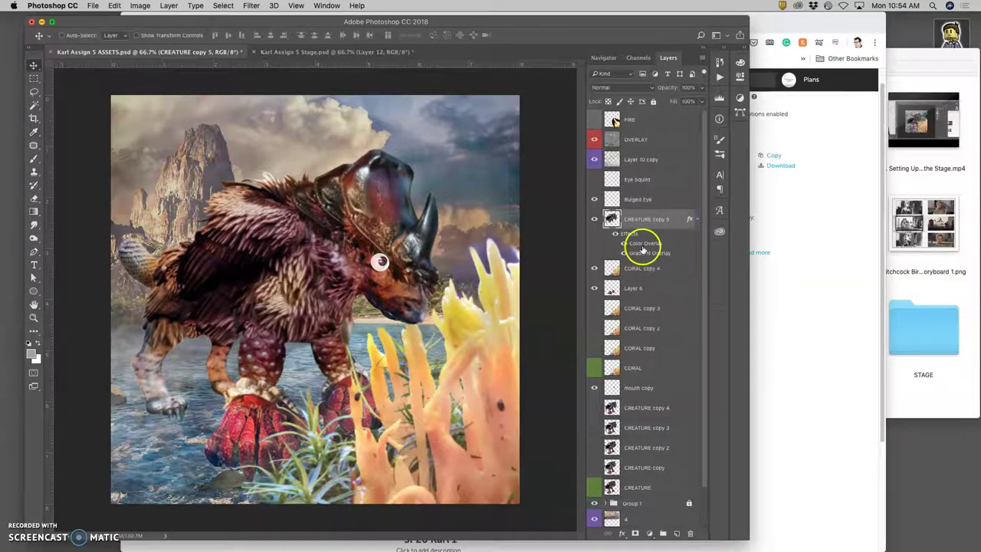
Start Puppet Warp, pin head, back and hind foot, then tilt the head and bend back and tail
left_click(114, 6)
left_click(140, 204)
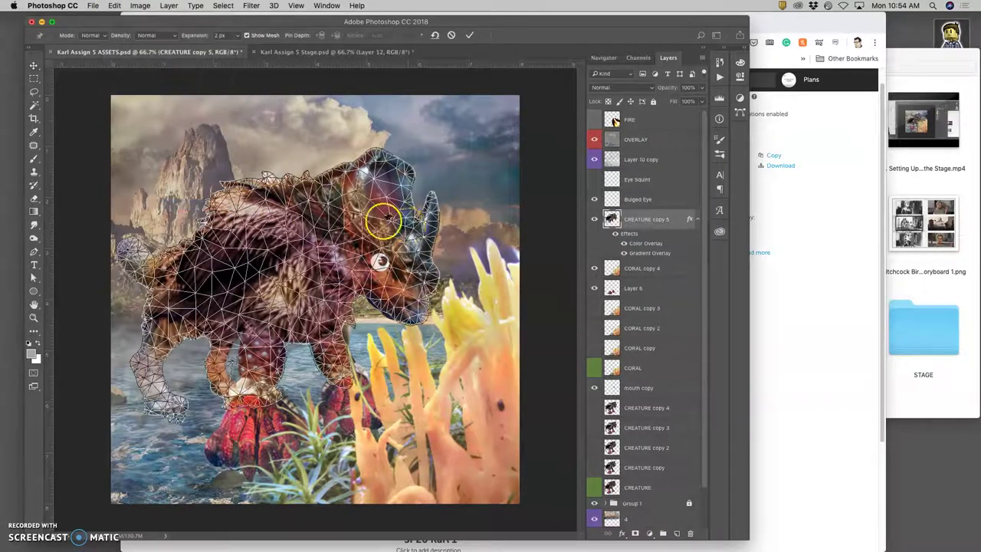
left_click(434, 234)
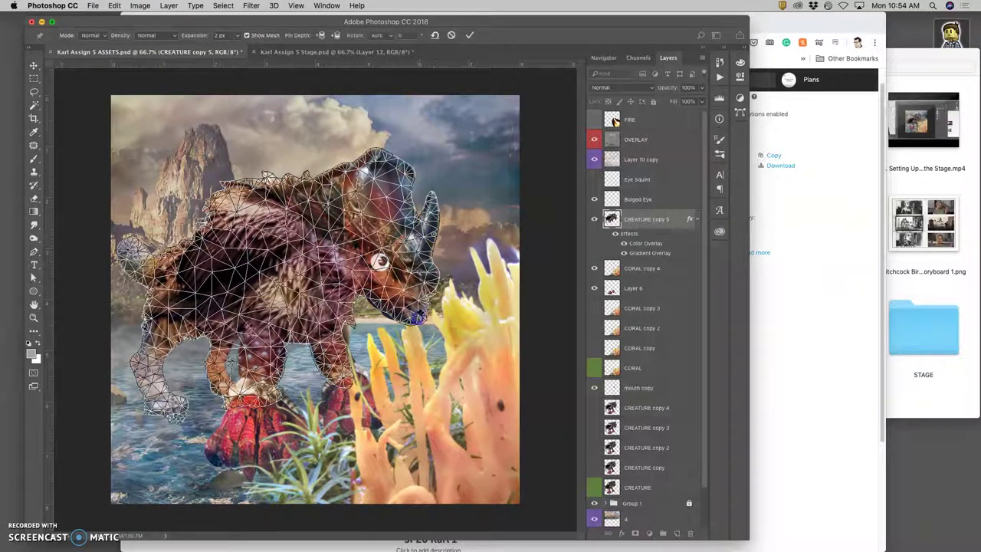
left_click(320, 184)
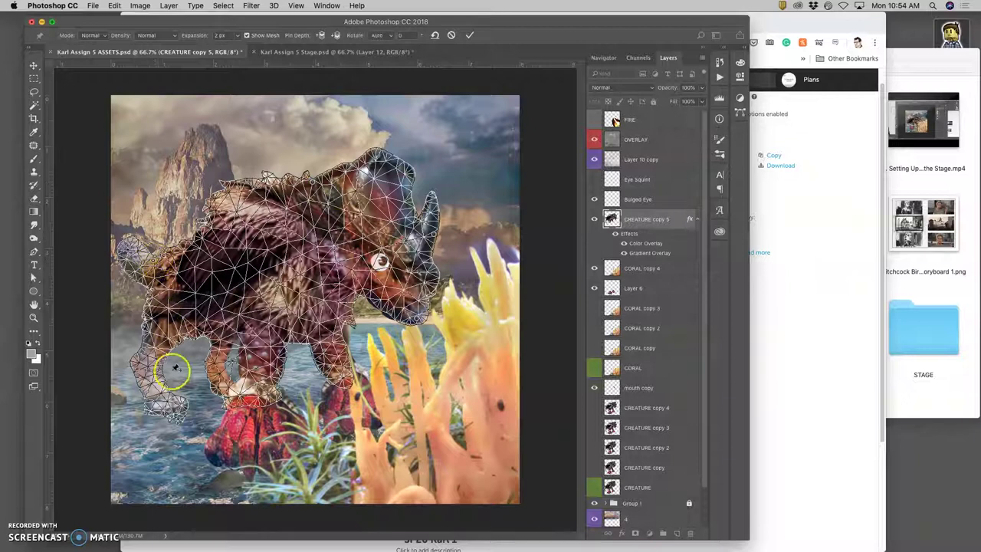
left_click(159, 401)
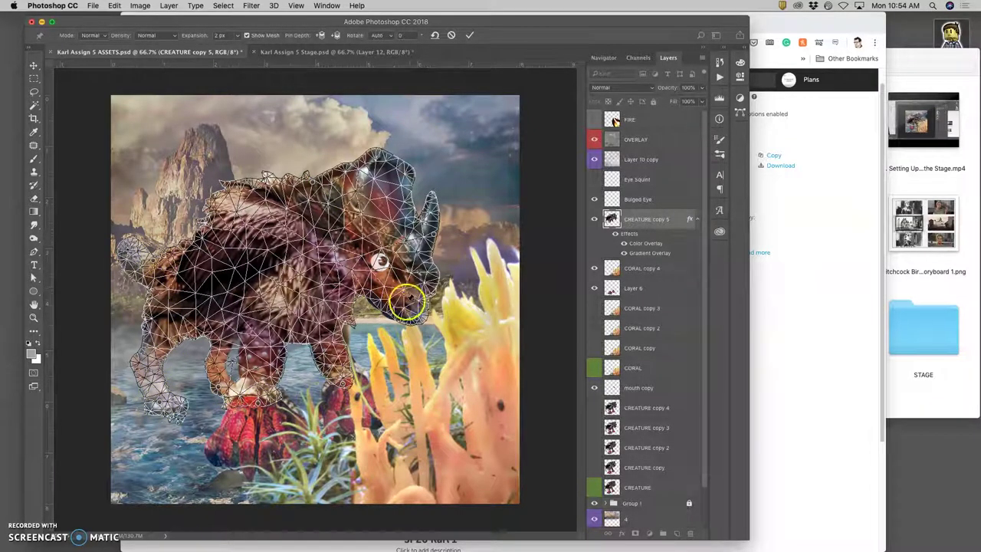
left_click_drag(414, 315, 445, 285)
left_click_drag(434, 227, 454, 218)
left_click_drag(317, 179, 320, 176)
mouse_move(149, 258)
left_mouse_down()
mouse_move(143, 264)
mouse_move(144, 201)
mouse_move(150, 268)
left_mouse_up()
Add pins on rear, legs, front foot and chest, moving them to repose the legs and feet
left_click(168, 272)
left_click(174, 368)
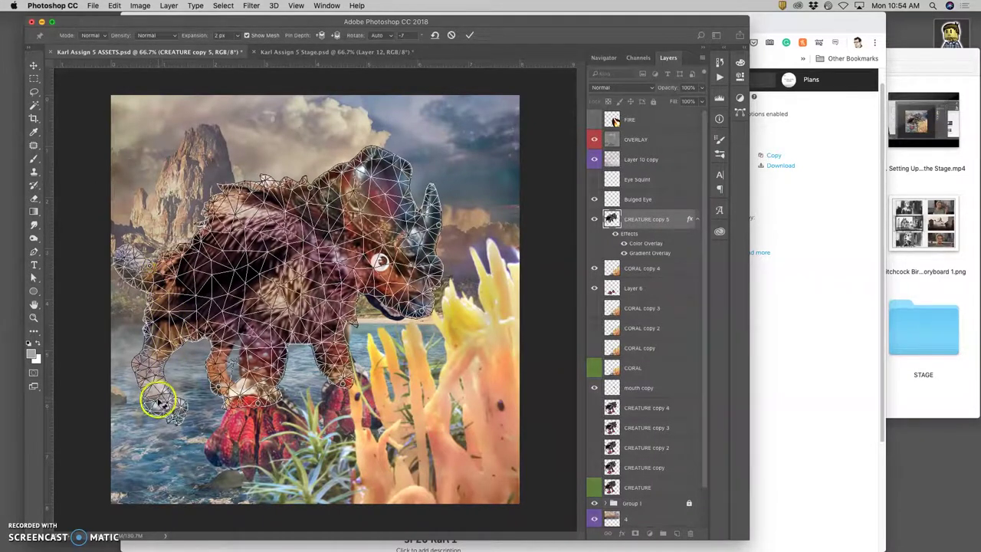
left_click_drag(162, 404, 175, 412)
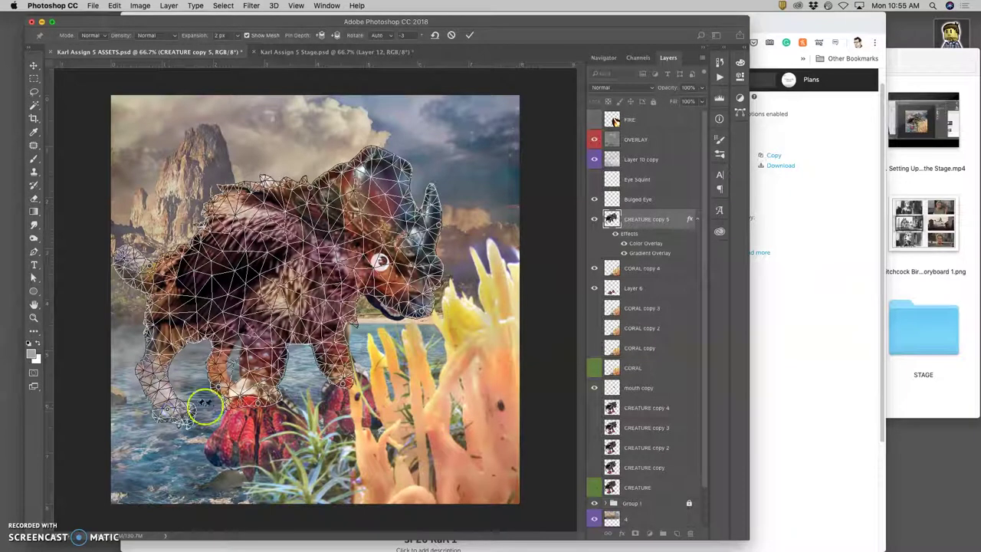
left_click(257, 409)
mouse_move(259, 403)
left_mouse_down()
mouse_move(263, 387)
mouse_move(265, 405)
left_mouse_up()
left_click(339, 398)
mouse_move(339, 398)
left_mouse_down()
mouse_move(346, 385)
mouse_move(334, 386)
left_mouse_up()
left_click(357, 327)
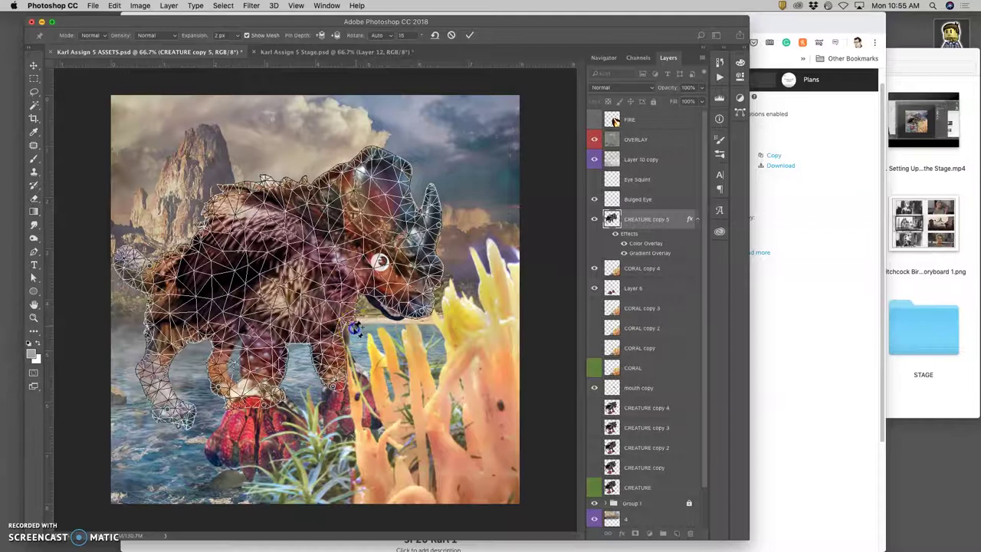
left_click_drag(354, 329, 350, 332)
Commit the creature's warp and lower its Color Overlay and Gradient Overlay opacity
key("Return")
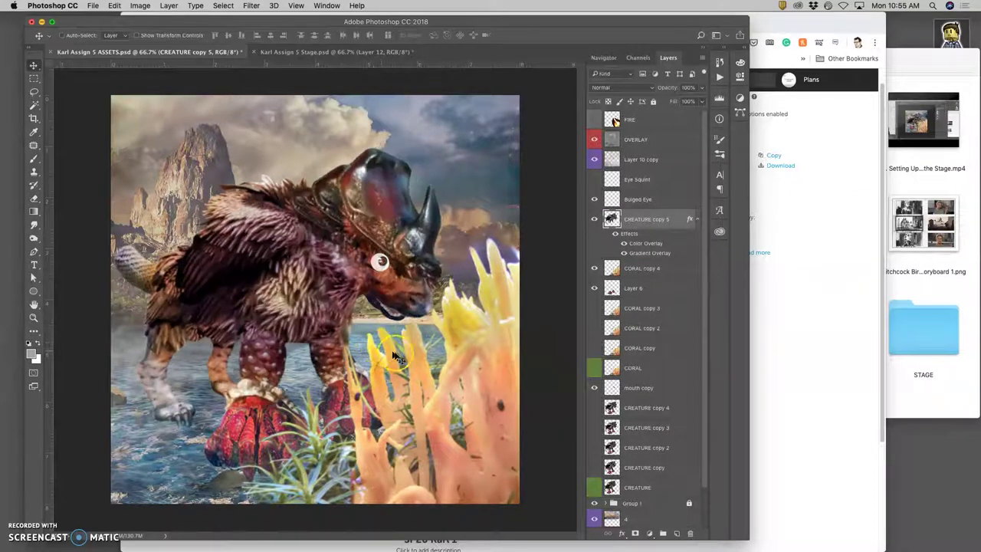
left_click(344, 51)
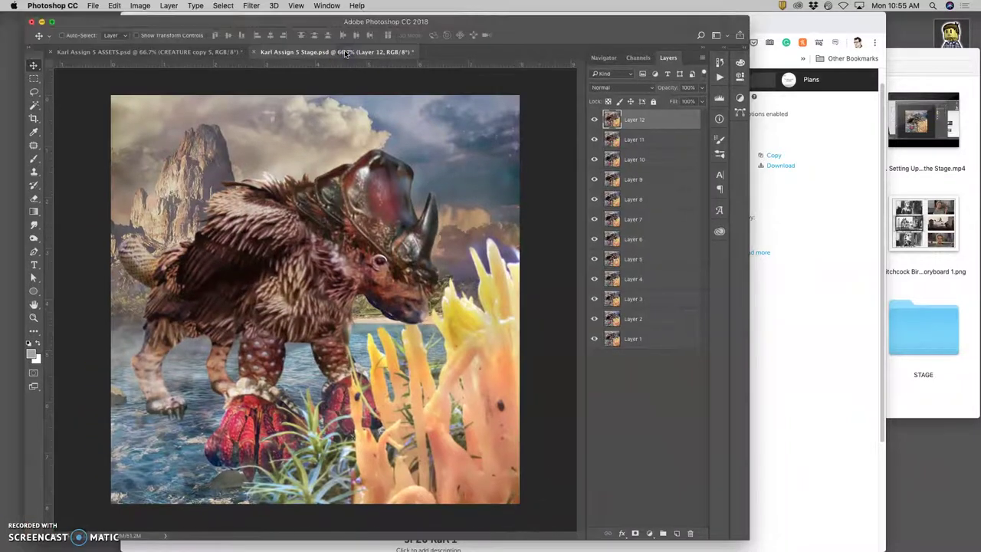
left_click(204, 54)
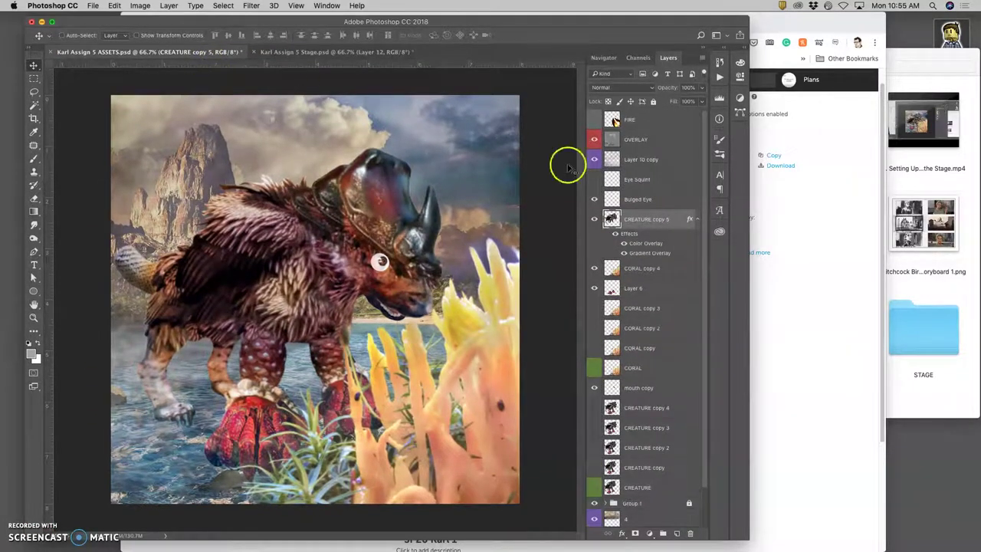
double_click(636, 243)
left_click(766, 125)
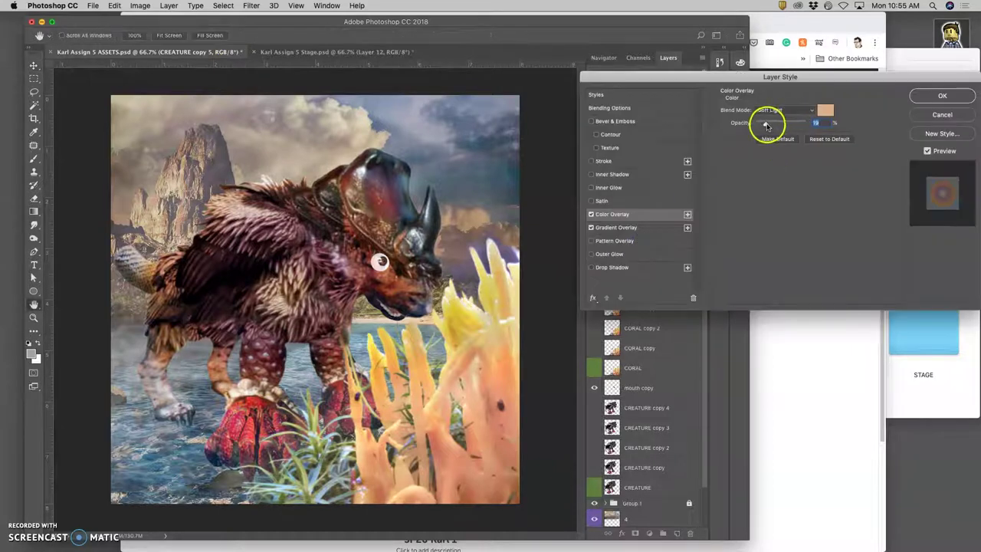
left_click(659, 230)
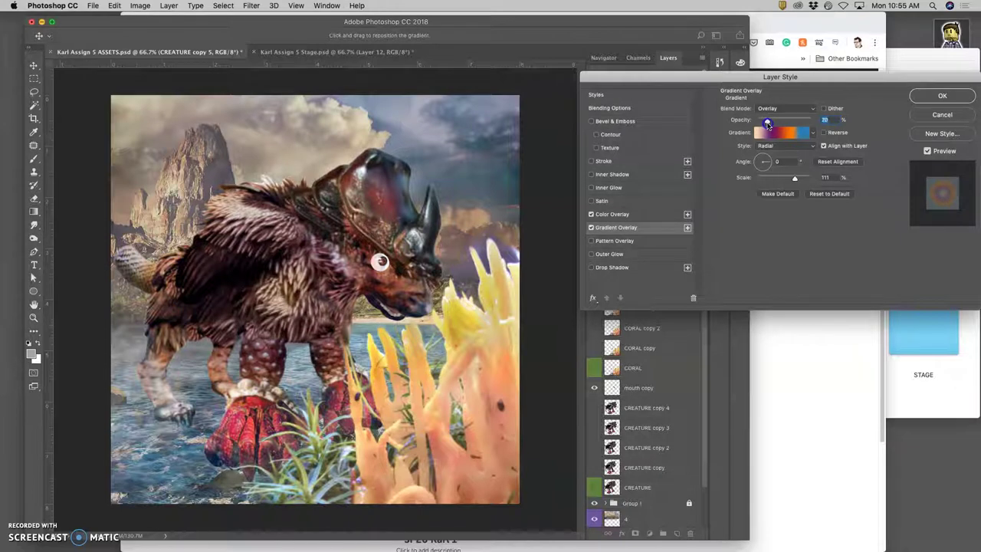
left_click(942, 95)
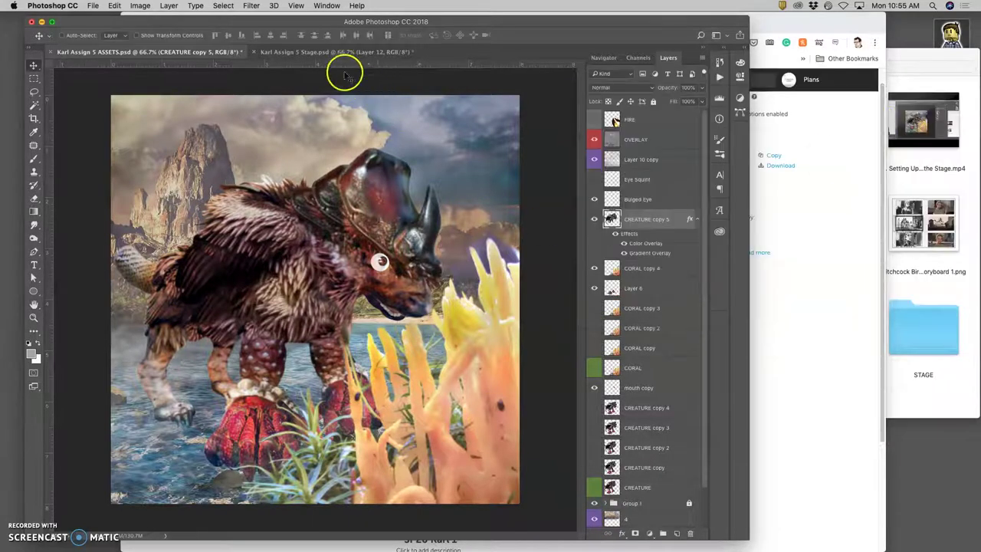
Move the mouth copy layer into place on the creature's face
left_click(284, 52)
left_click(203, 54)
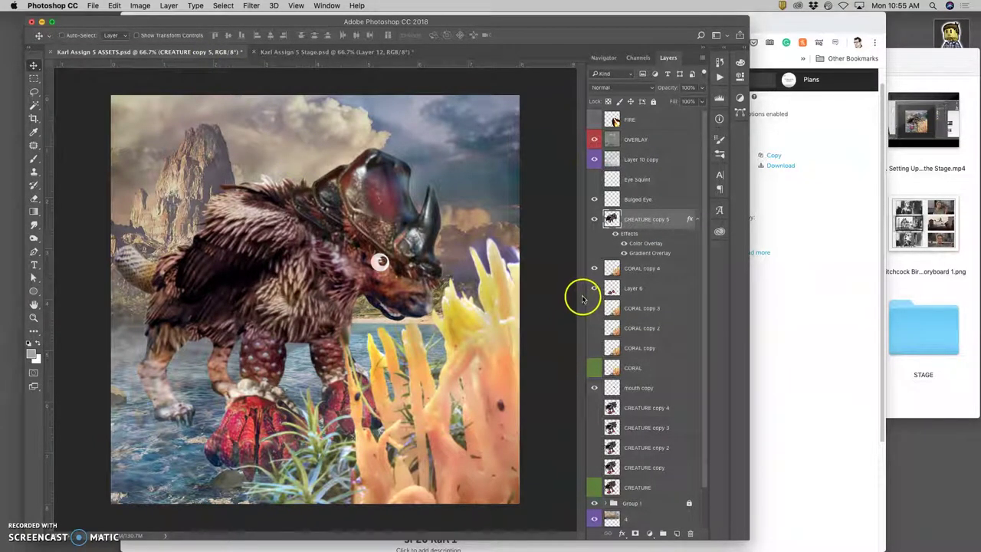
left_click(644, 387)
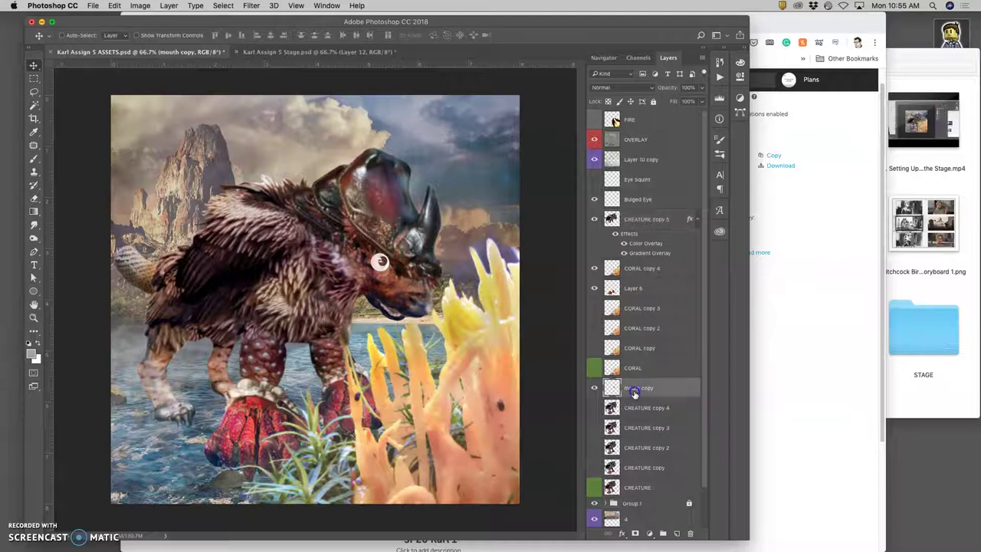
key("super+t")
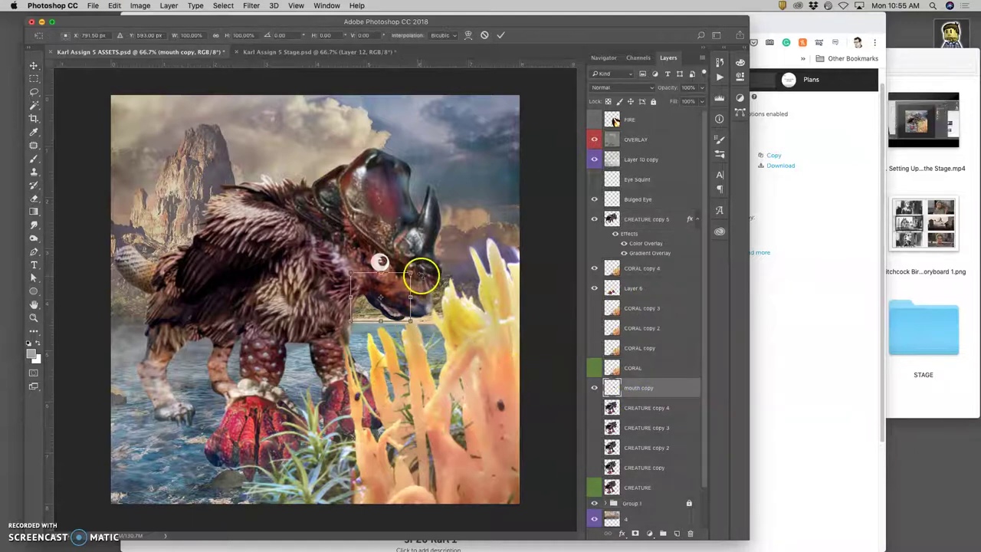
left_click(322, 51)
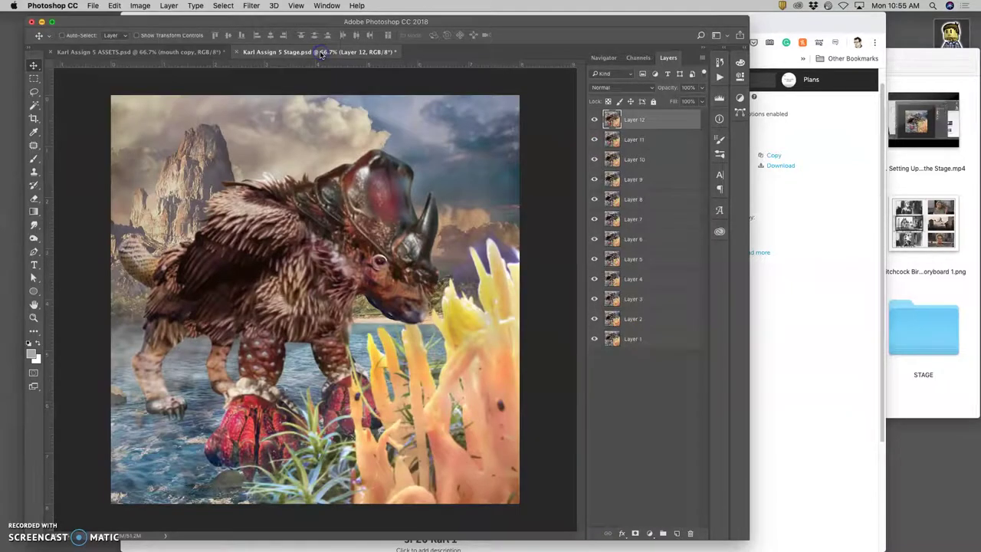
left_click(198, 52)
left_click_drag(322, 271, 354, 284)
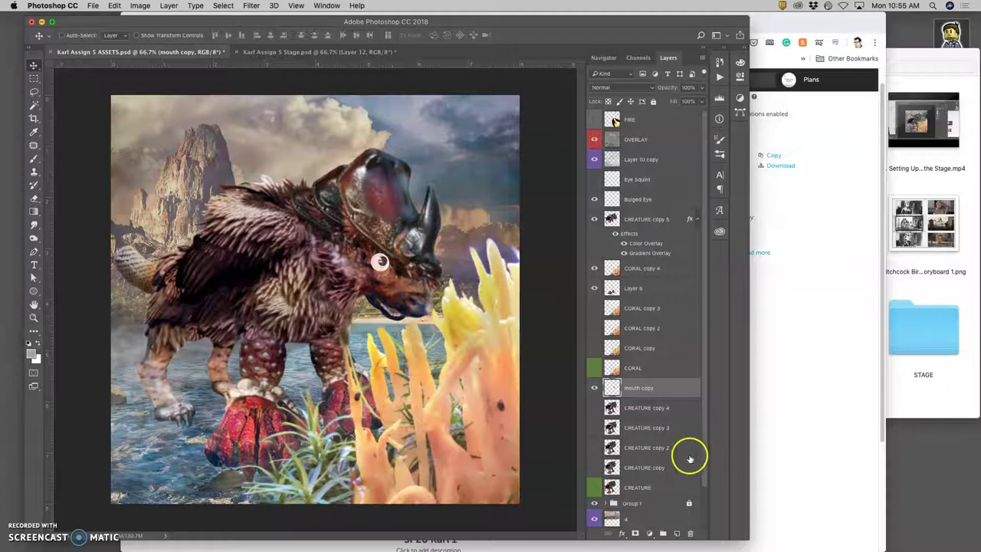
Run and commit free transforms on layer 4 and the heic0715a layer
left_click(626, 519)
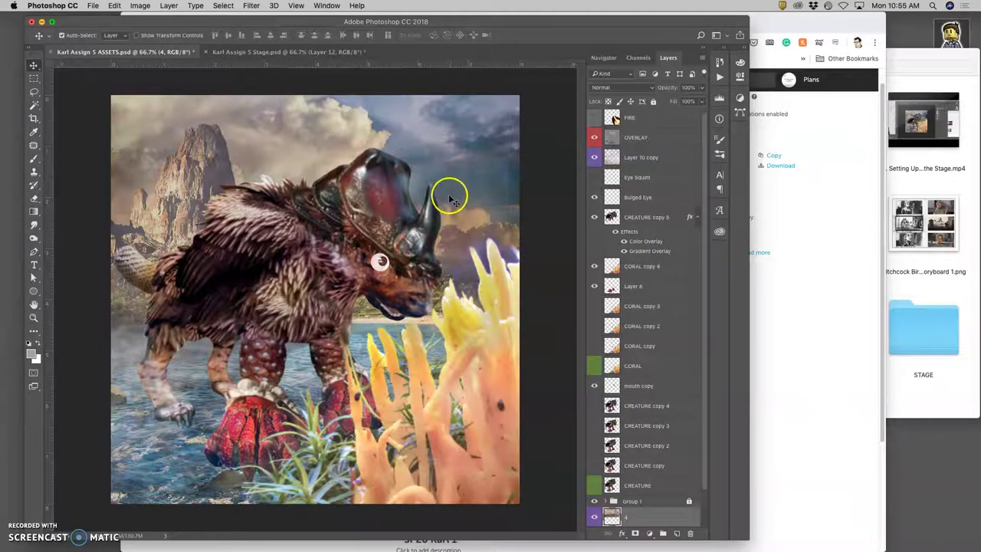
key("super+t")
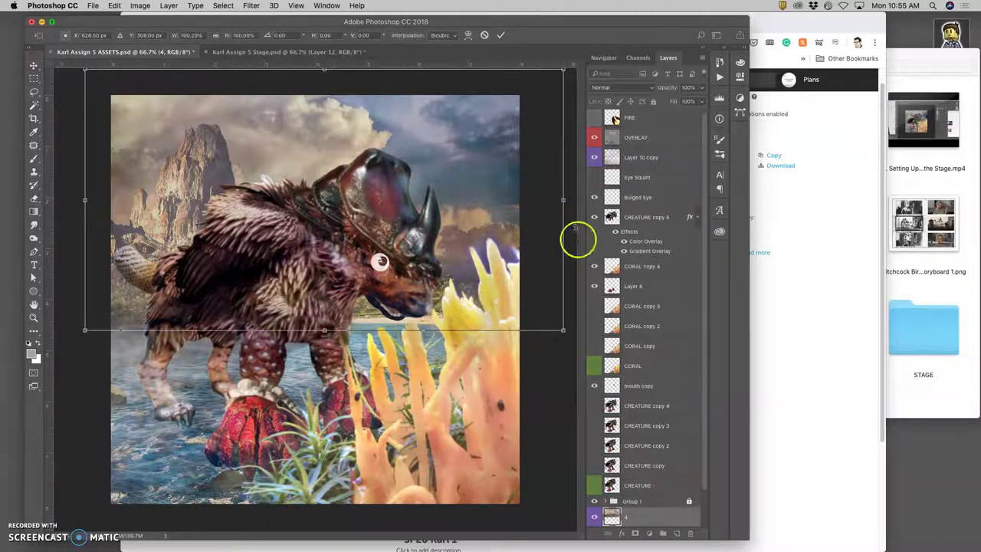
key("Return")
scroll(662, 475, "down", 1)
left_click(636, 524)
scroll(637, 527, "down", 1)
key("super+t")
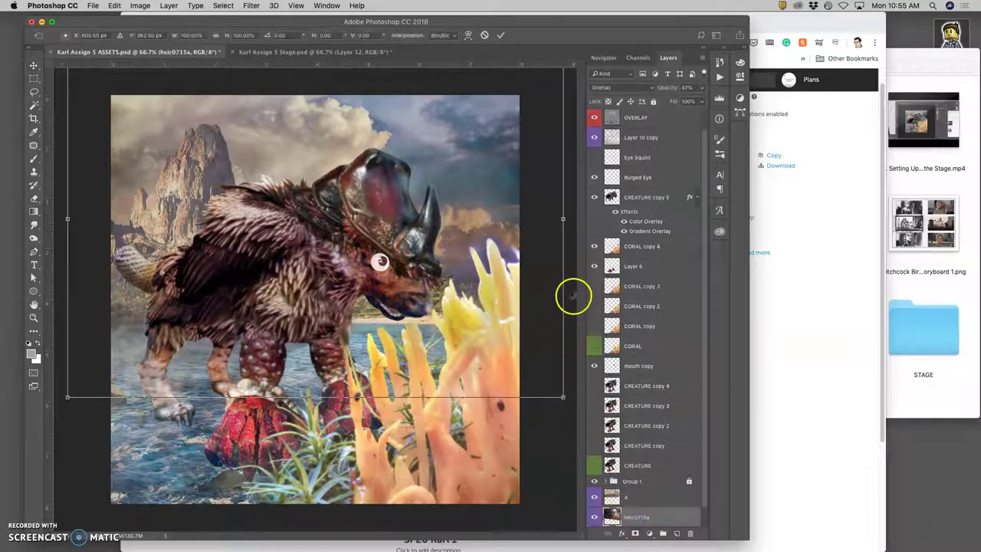
key("Return")
left_click(574, 285)
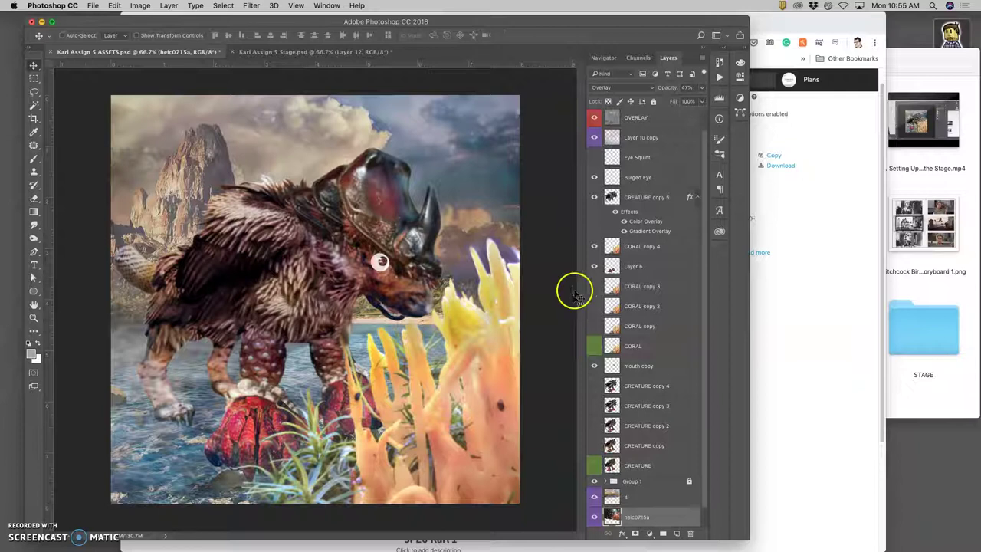
left_click(513, 188)
scroll(641, 147, "up", 1)
left_click(640, 140)
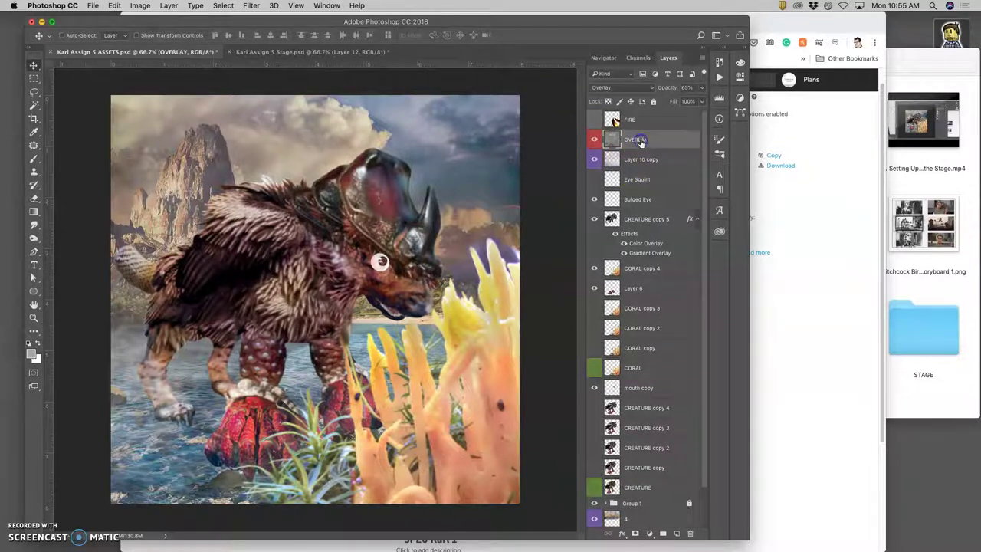
Stamp everything visible in ASSETS into a new Layer 7 and select the whole canvas
left_click(169, 5)
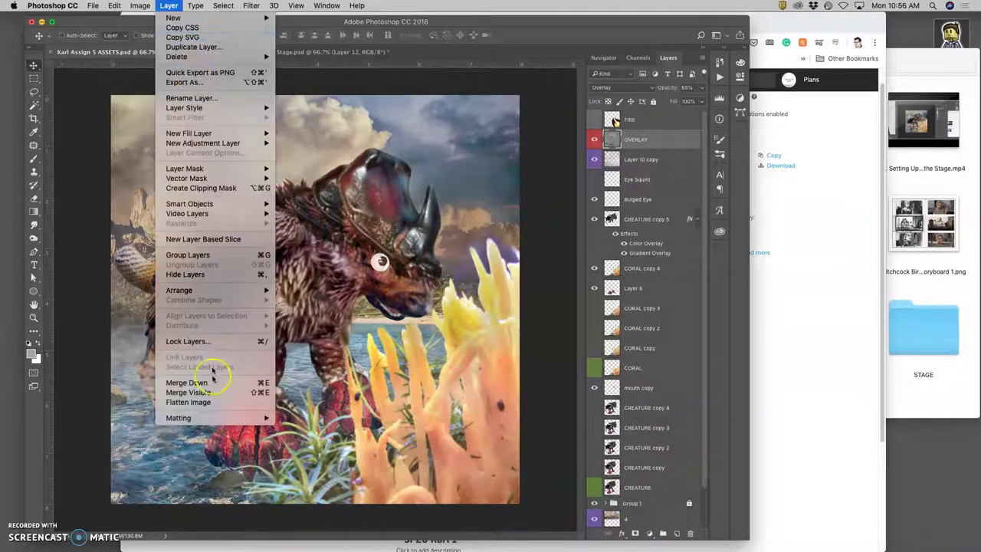
left_click(205, 392, "alt")
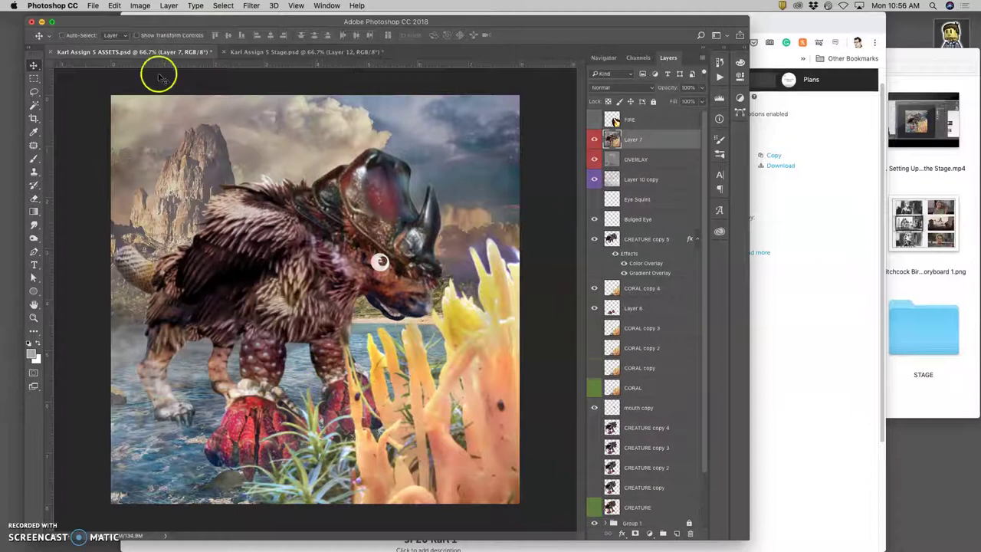
left_click(222, 5)
left_click(230, 19)
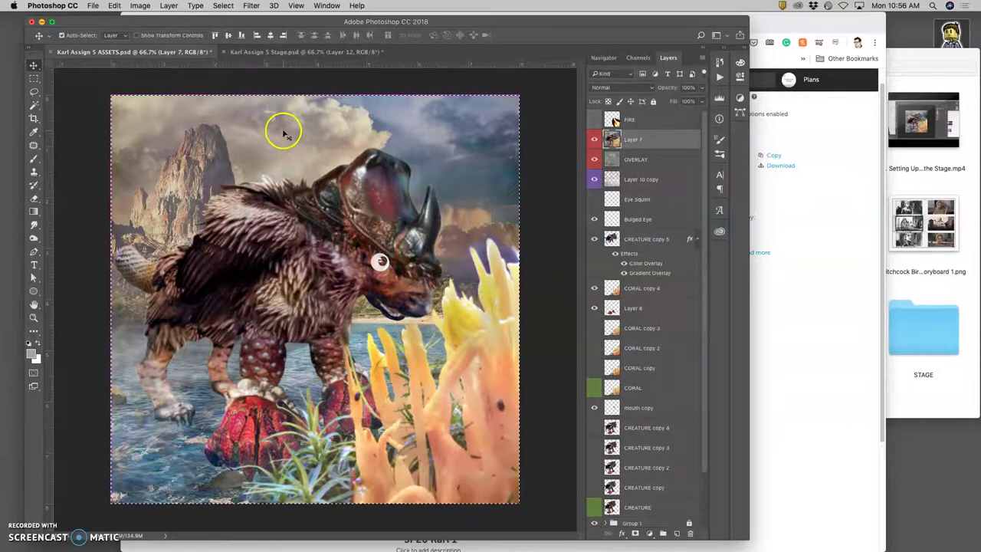
Paste the merged image into Stage as Layer 13, then view the storyboard in Chrome
left_click(322, 52)
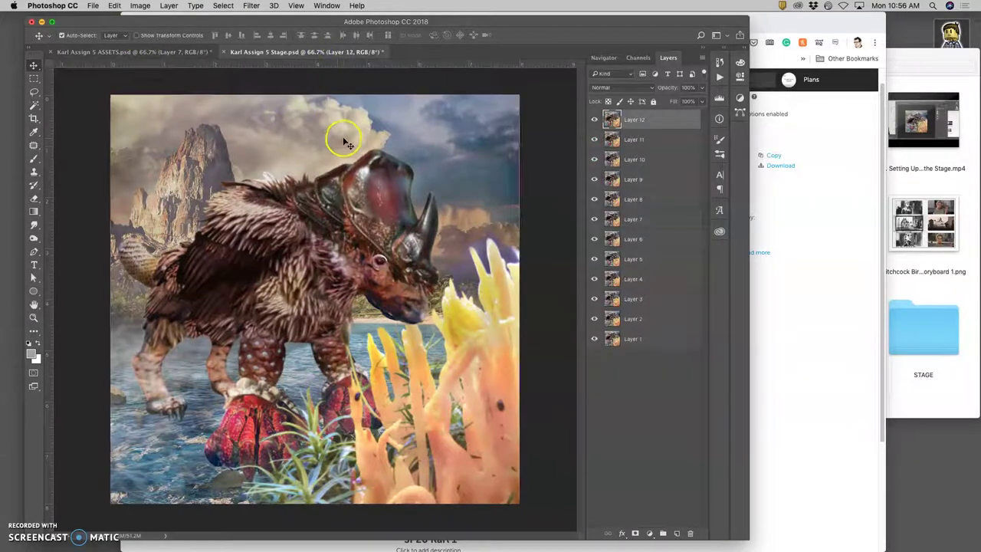
key("cmd+v")
left_click(594, 119)
left_click(594, 119)
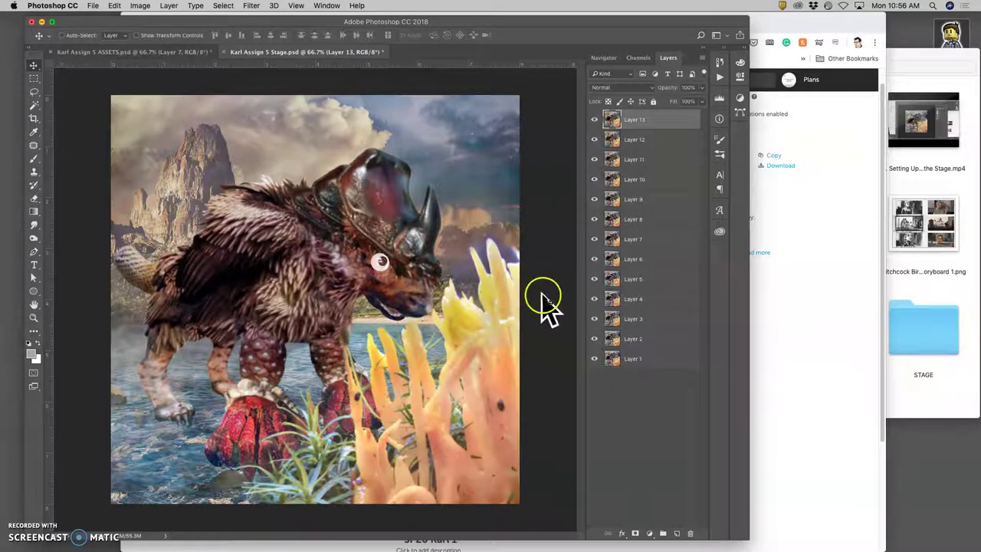
left_click(812, 22)
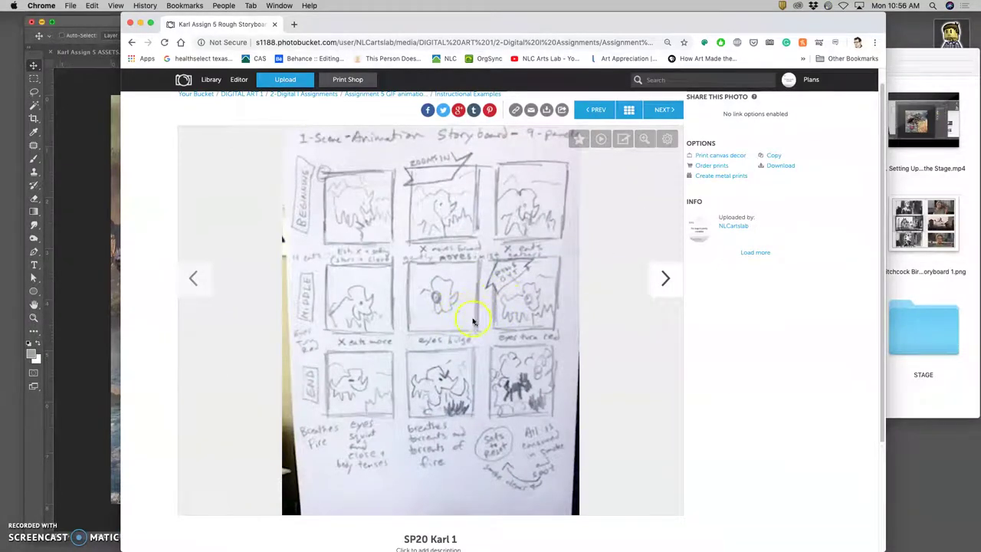
Save the Stage document and make animation frames from its layers in the Timeline
left_click(80, 291)
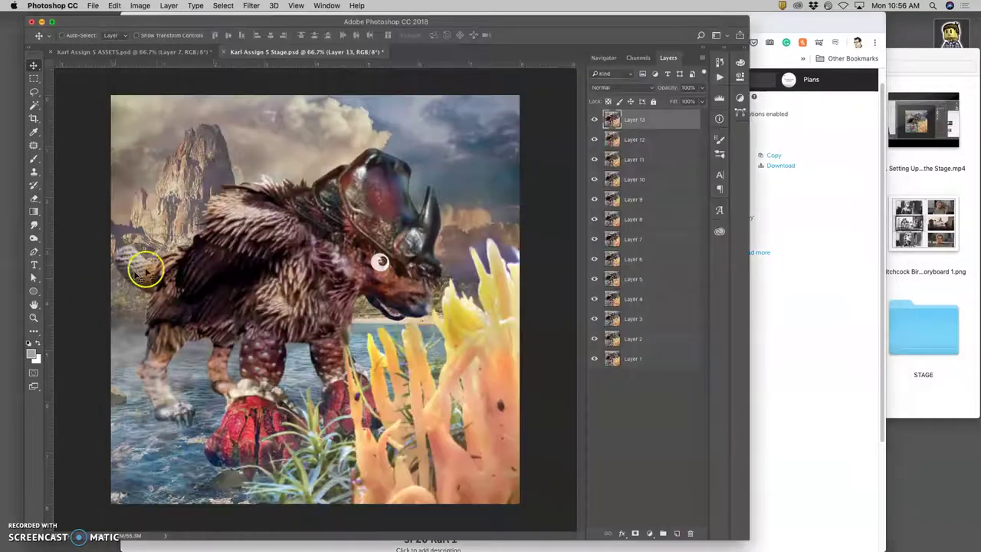
key("super+s")
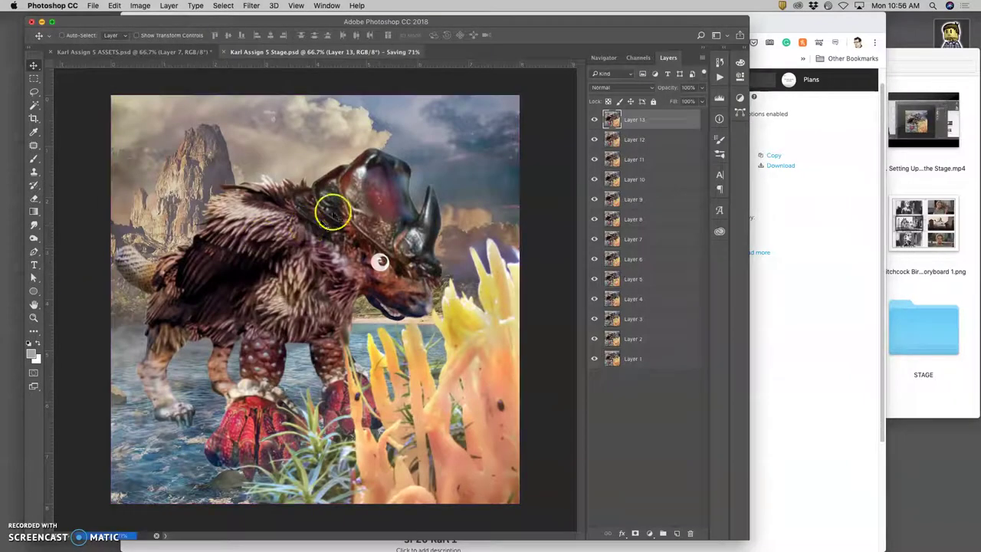
left_click(328, 7)
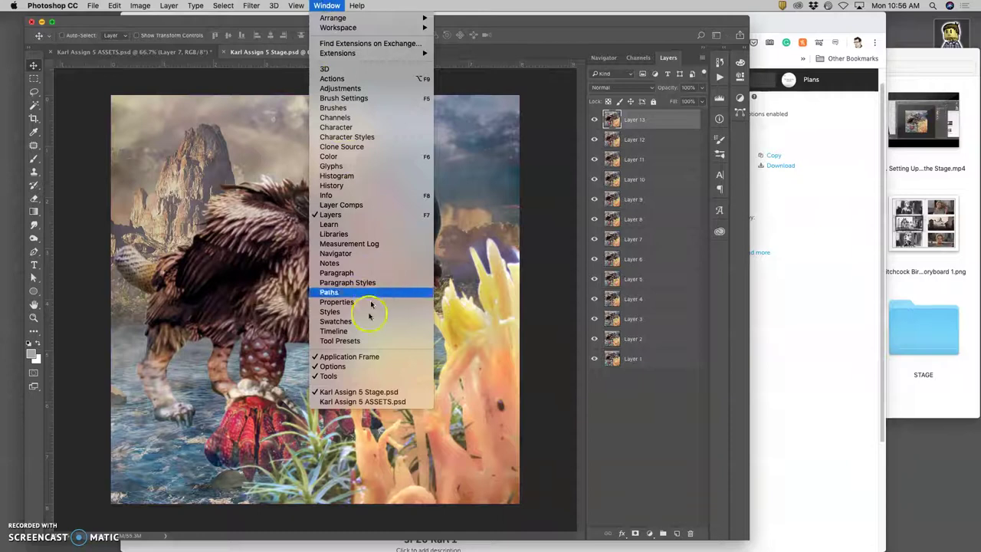
left_click(357, 331)
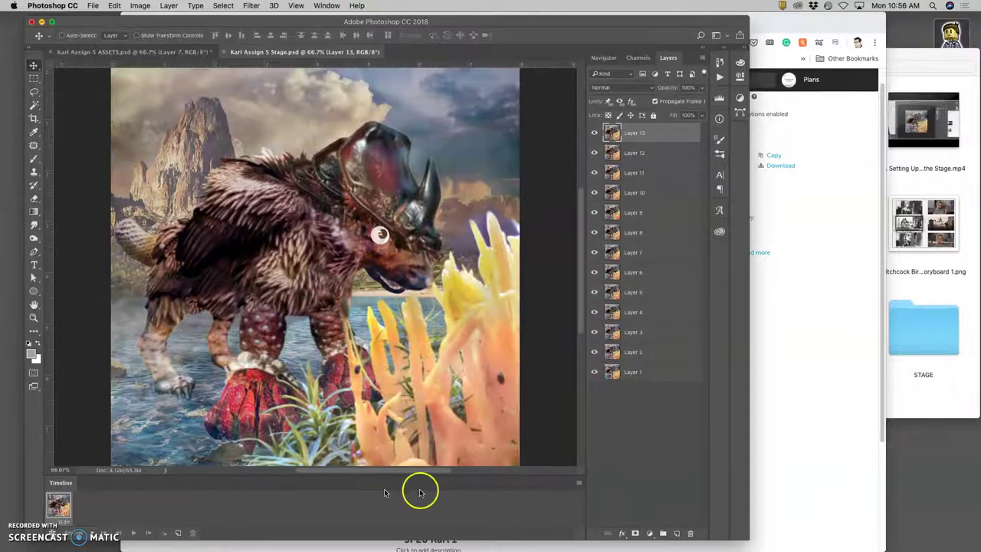
left_click(579, 484)
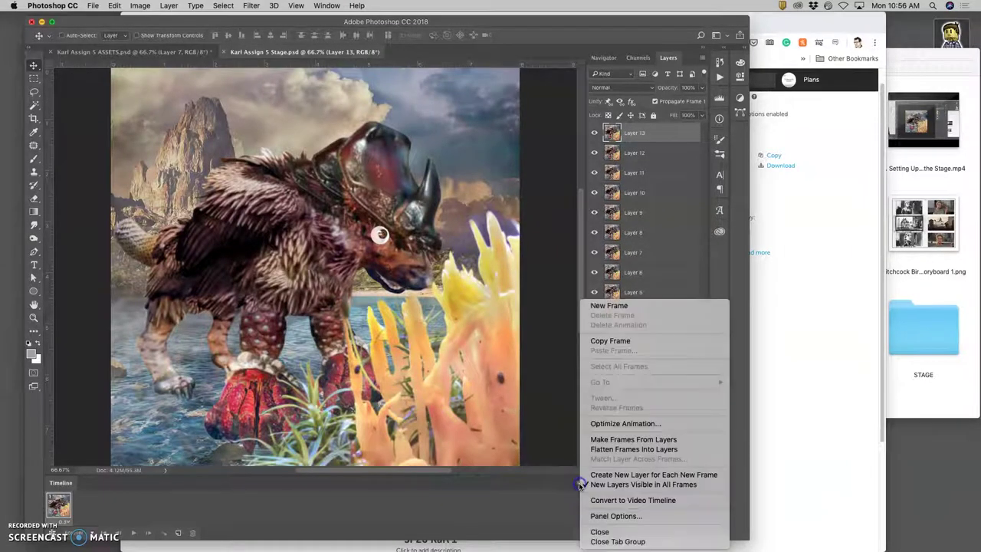
left_click(604, 441)
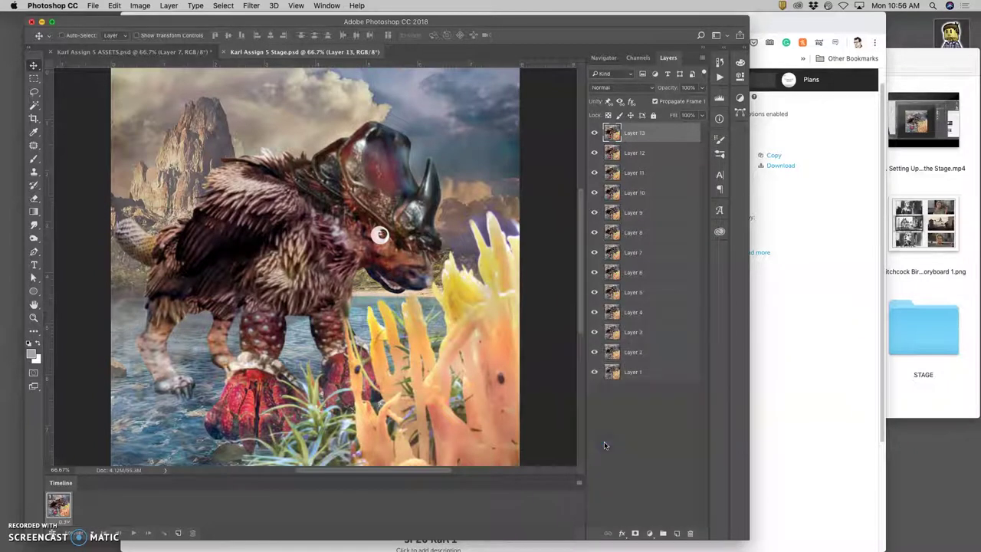
Set a 0.3-second delay on all 13 frames
left_click(407, 512)
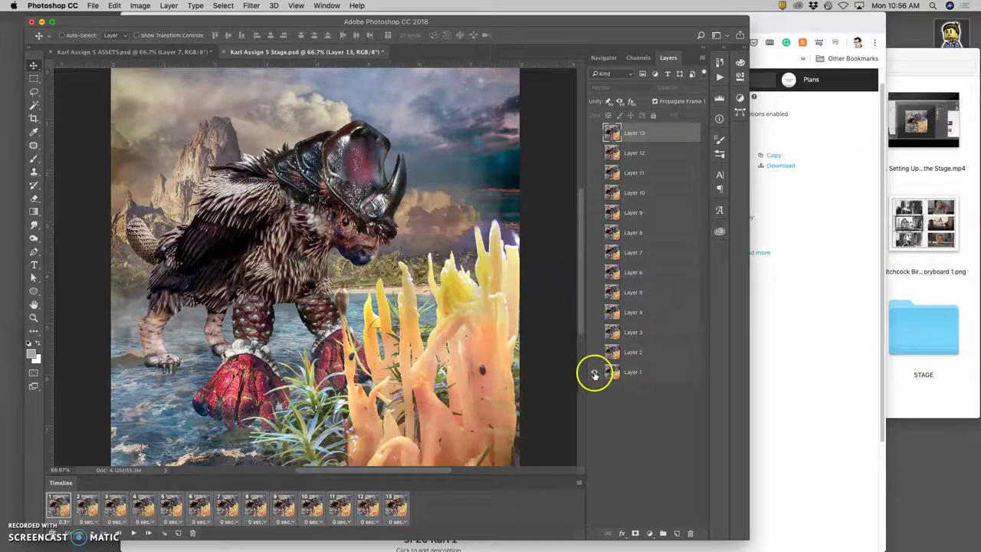
left_click(406, 520)
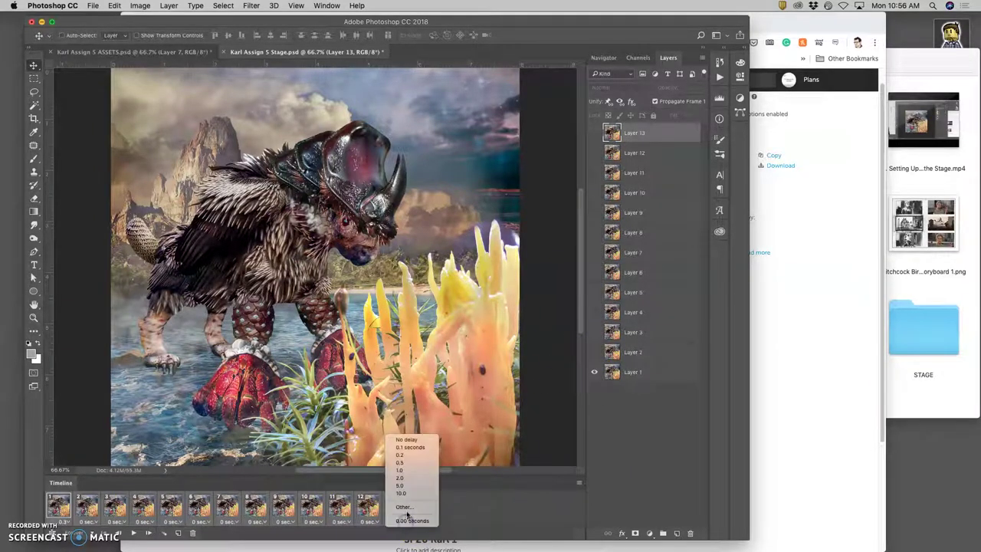
left_click(406, 508)
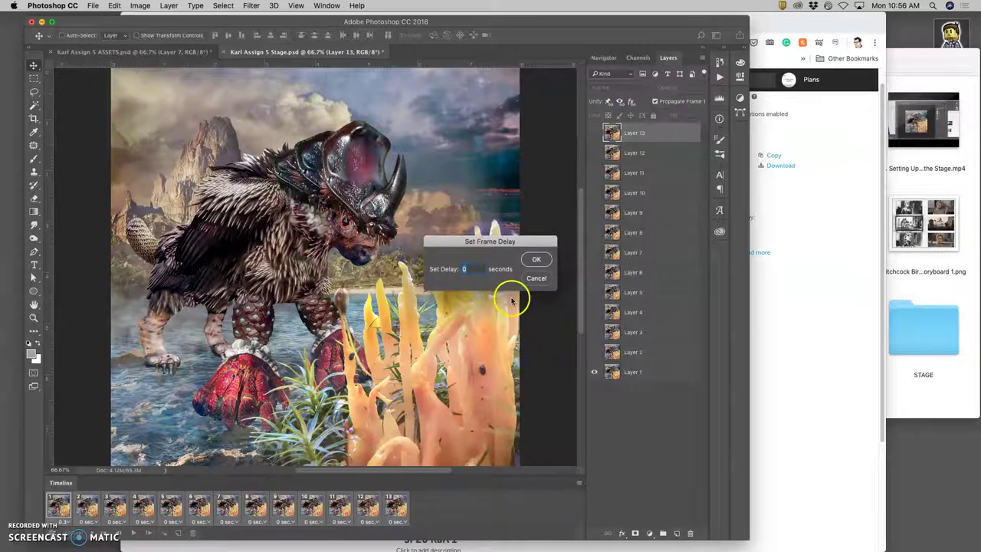
type("0.3")
left_click(537, 259)
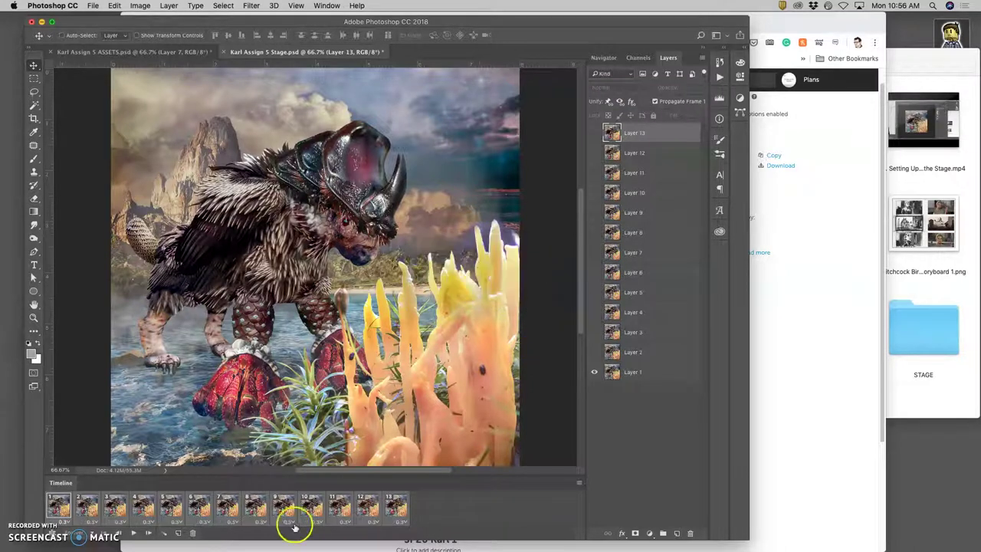
Play the 13-frame Stage animation at 0.3 seconds per frame
left_click(133, 534)
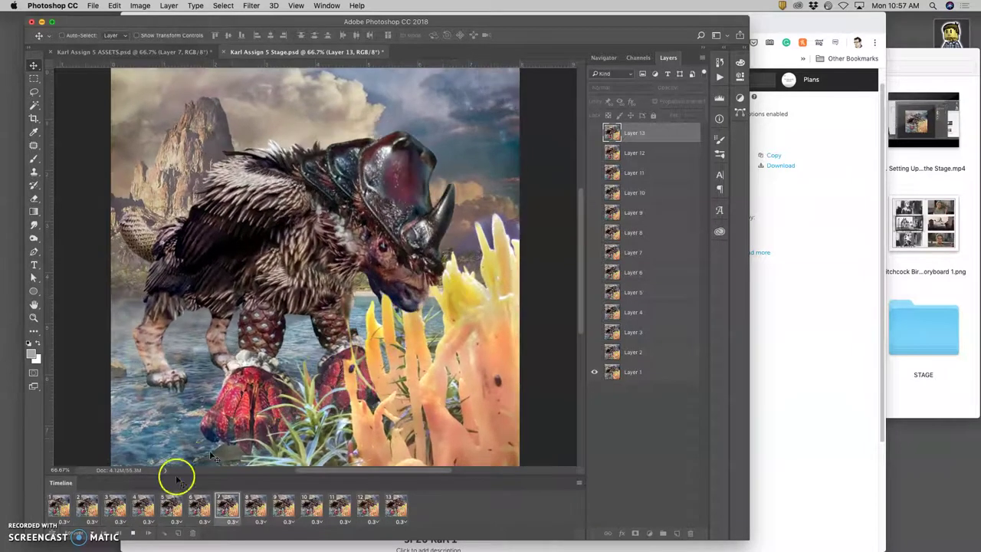
Stop playback and delete frames 2–13 from the timeline
left_click(134, 535)
left_click(400, 507)
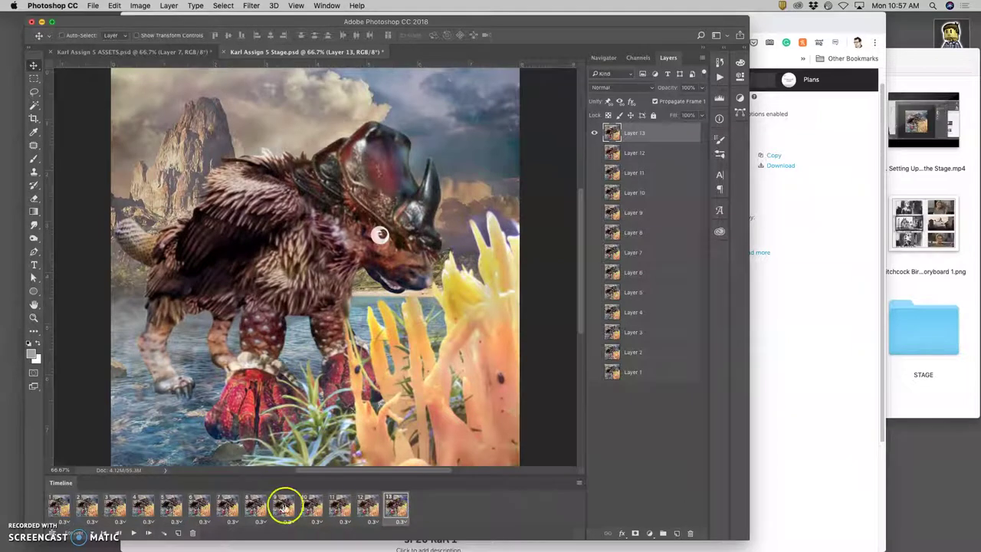
left_click(76, 506, "shift")
left_click(239, 499)
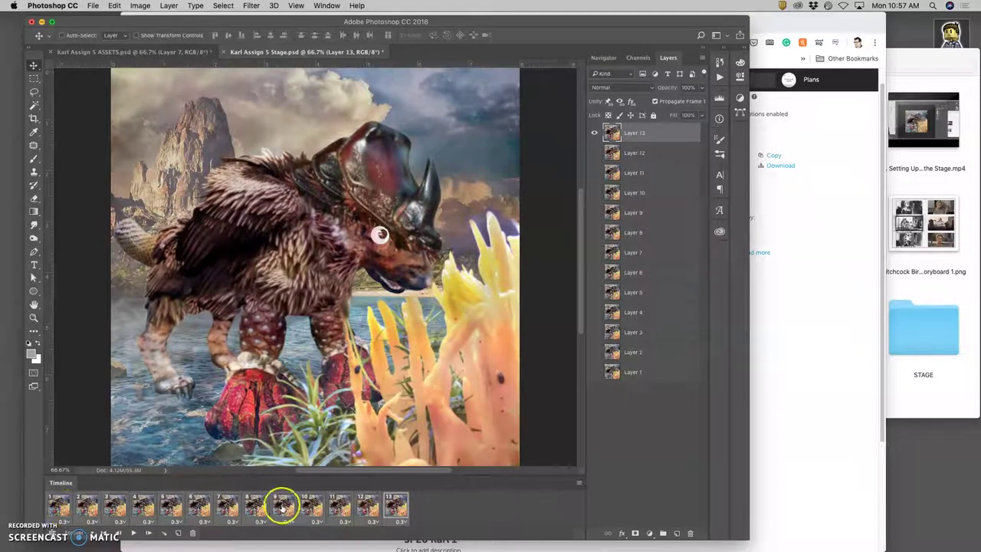
left_click(192, 533)
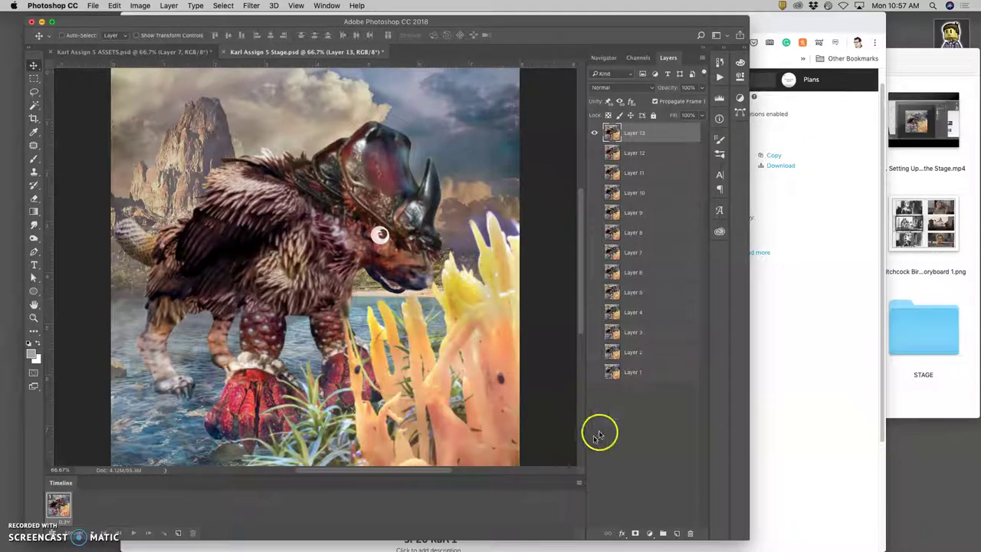
Hide the timeline, save Stage, and select Layer 7 in the ASSETS document
left_click(328, 5)
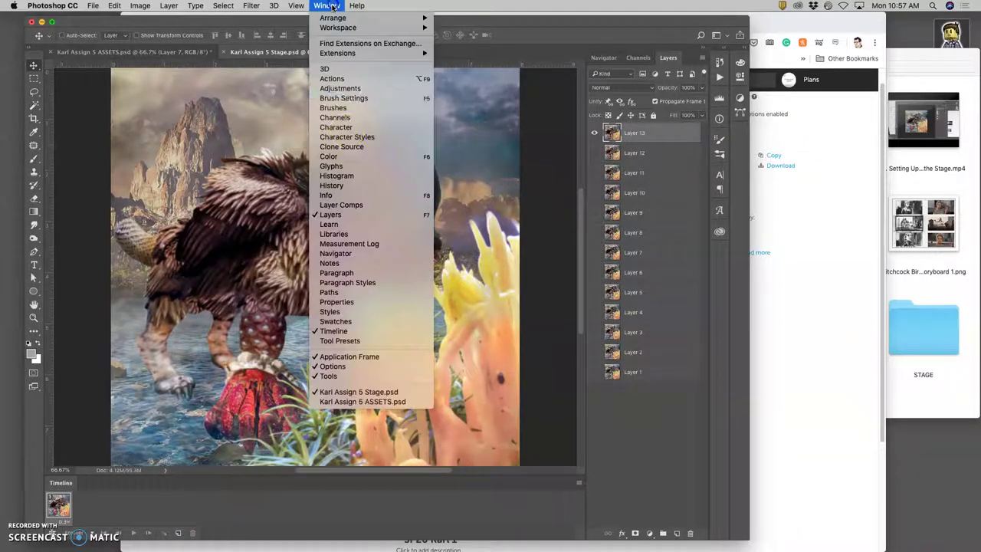
left_click(354, 331)
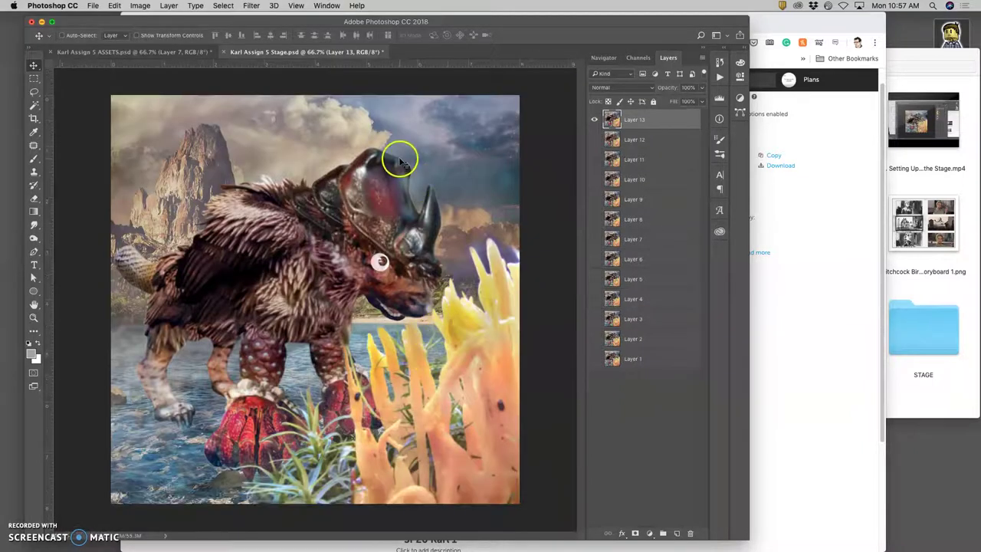
key("super+s")
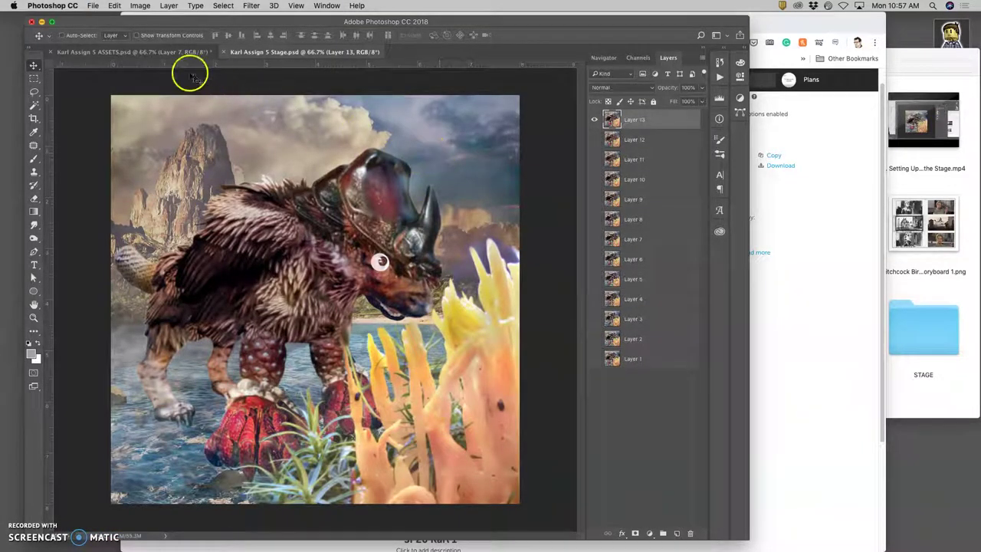
left_click(177, 52)
left_click(646, 139)
Delete Layer 7 and give Bulged Eye Hue +25, Saturation −18, Lightness +14
key("Delete")
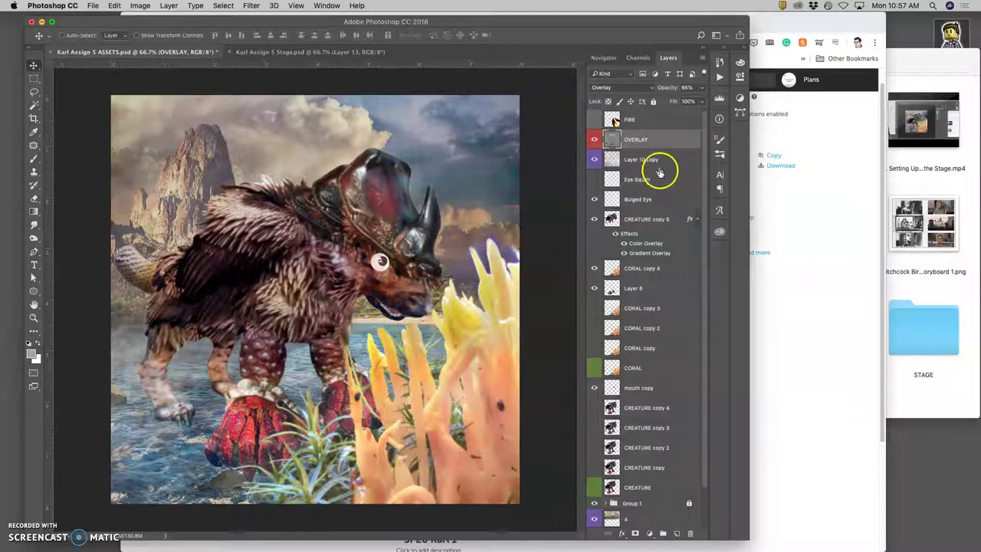
double_click(654, 200)
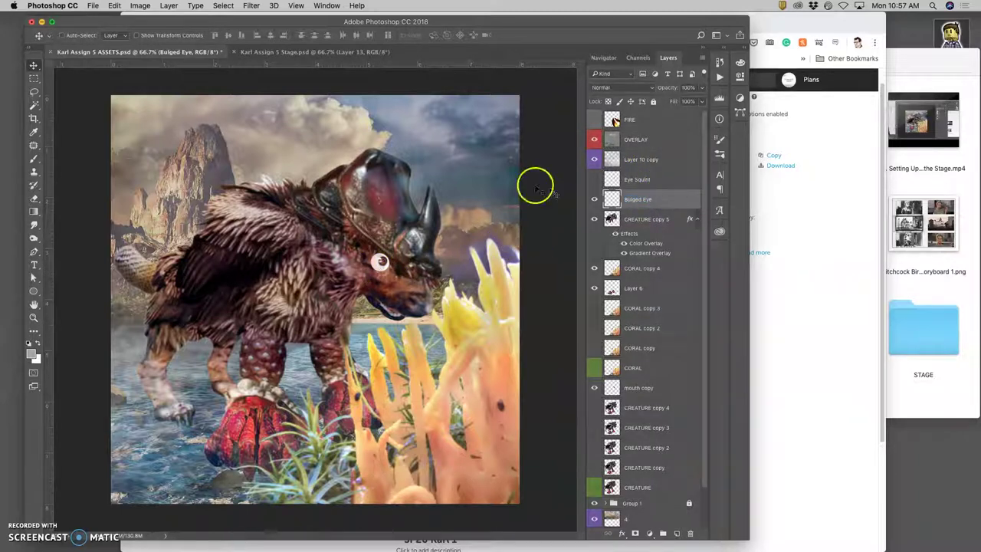
left_click(141, 5)
mouse_move(157, 34)
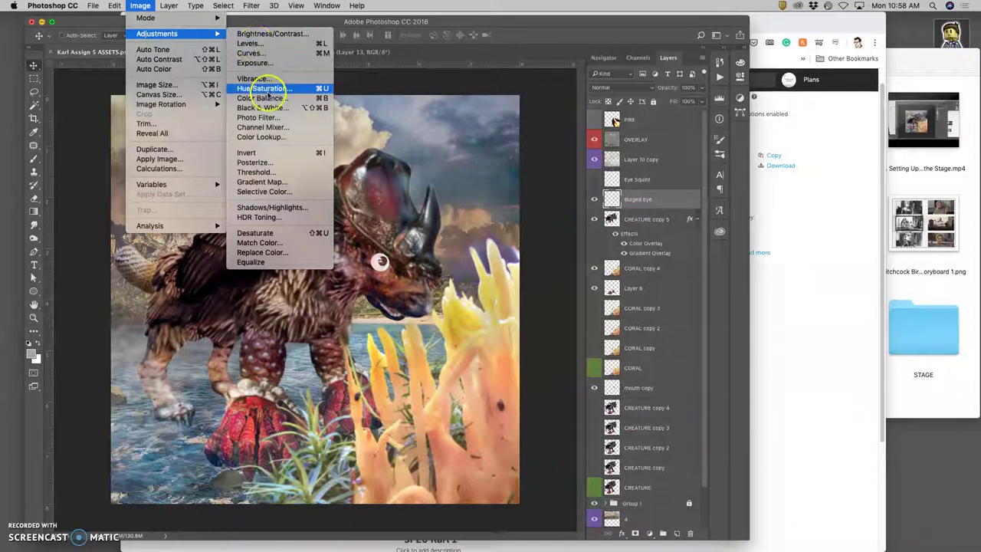
left_click(265, 89)
left_click_drag(672, 336, 679, 339)
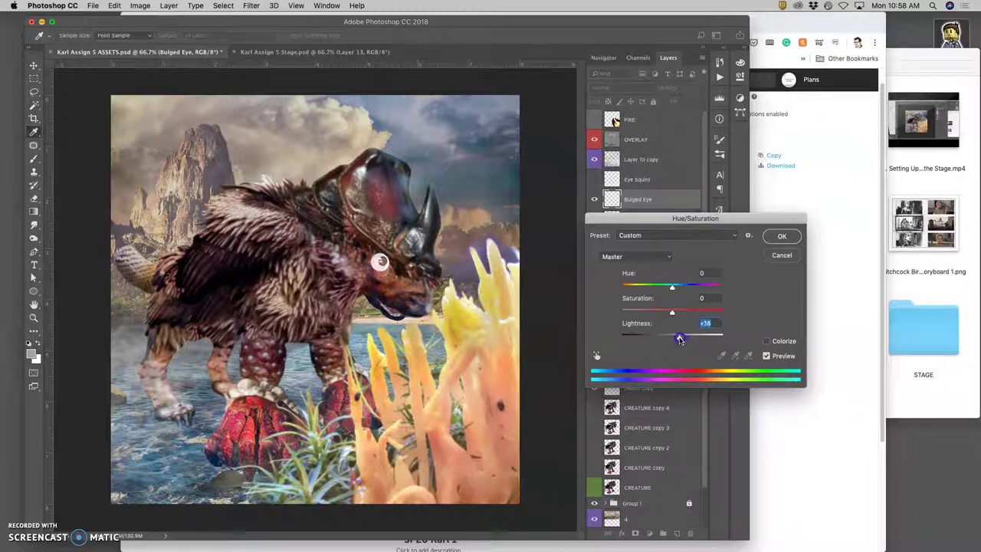
left_click_drag(672, 286, 681, 286)
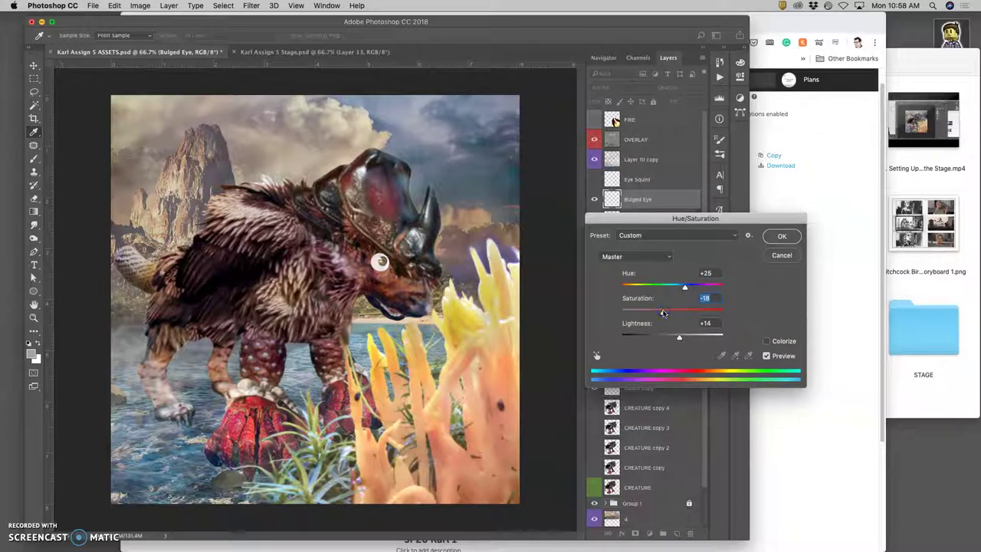
left_click(779, 236)
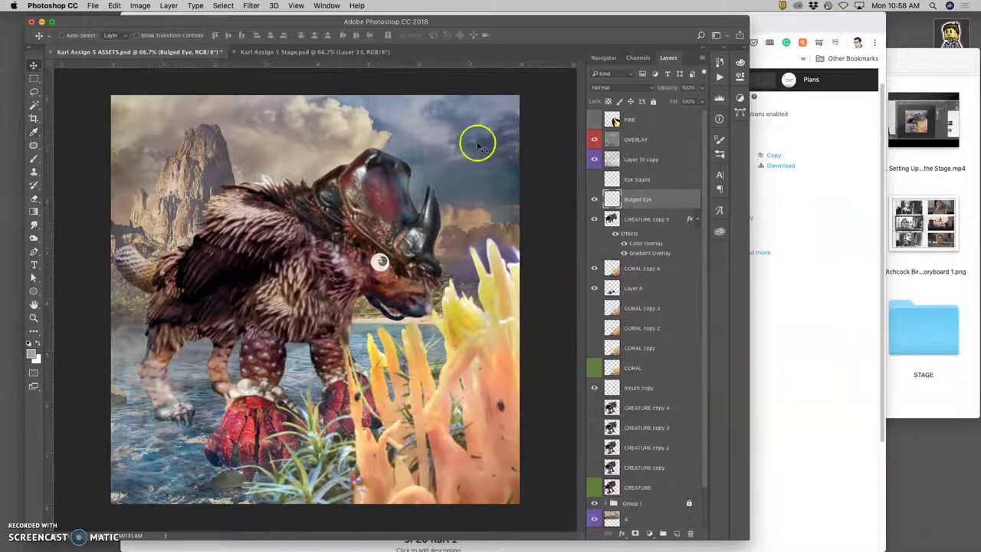
left_click(363, 52)
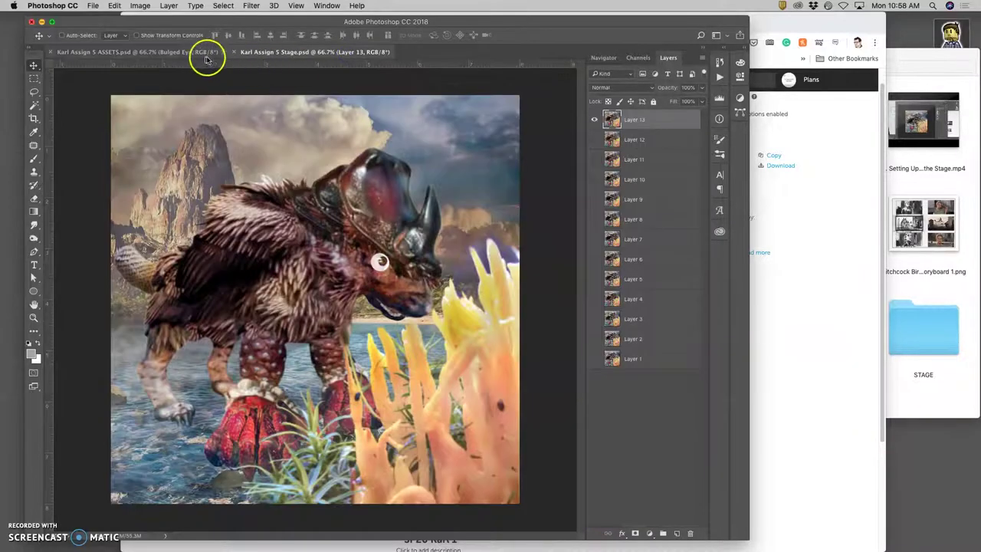
Darken Bulged Eye with a Levels adjustment, midtone input set to 0.58
left_click(198, 53)
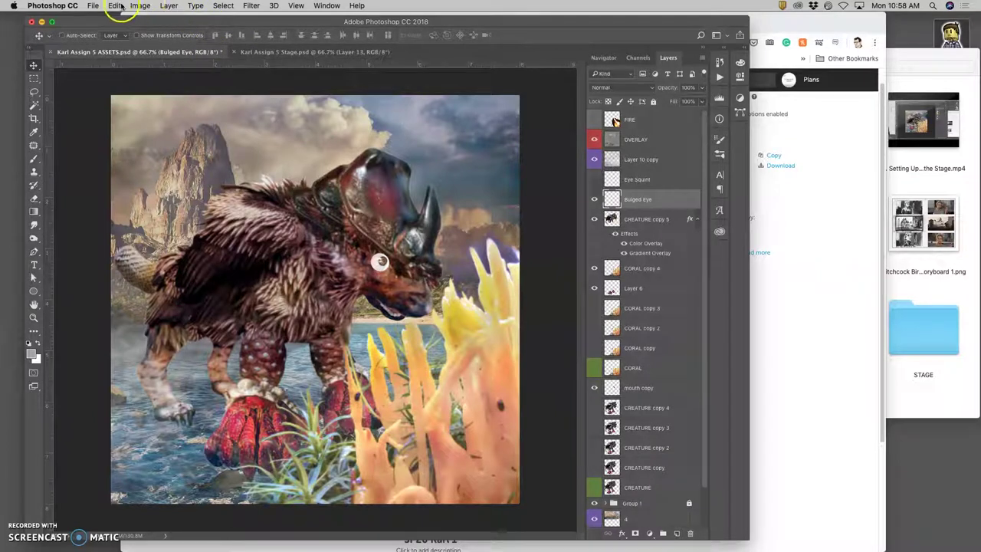
left_click(140, 6)
mouse_move(184, 34)
left_click(257, 44)
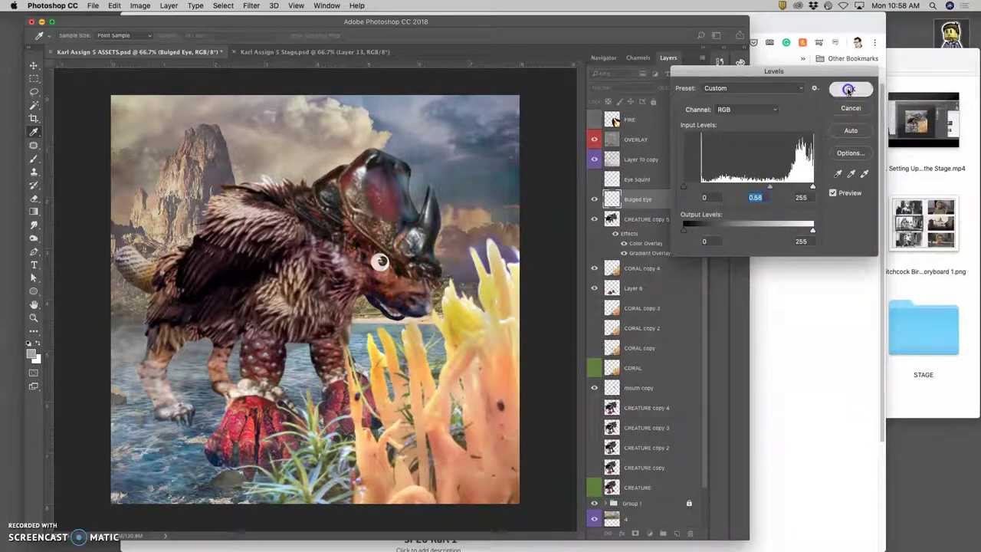
left_click(851, 89)
Compare against Stage and toggle CREATURE copy 5's layer effects off and on
left_click(320, 53)
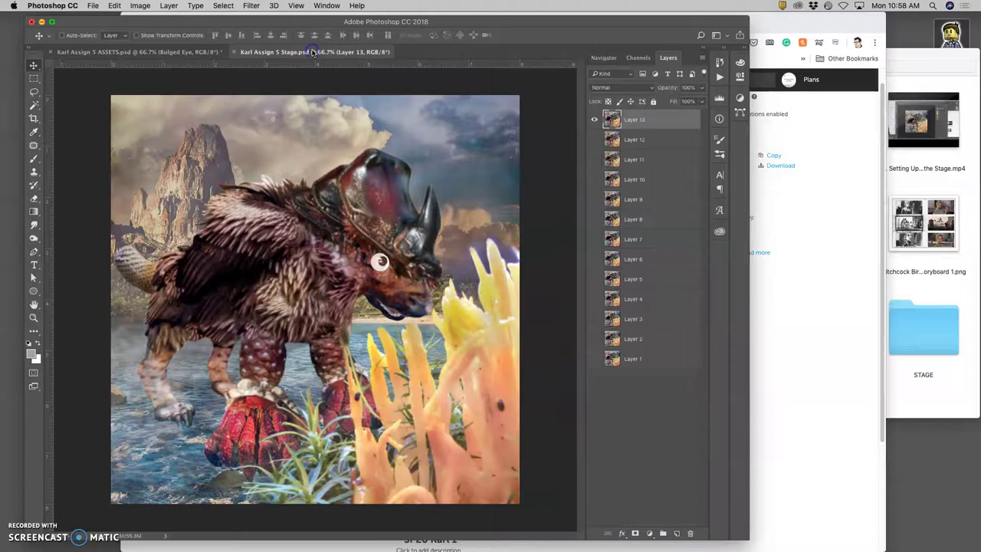
left_click(187, 55)
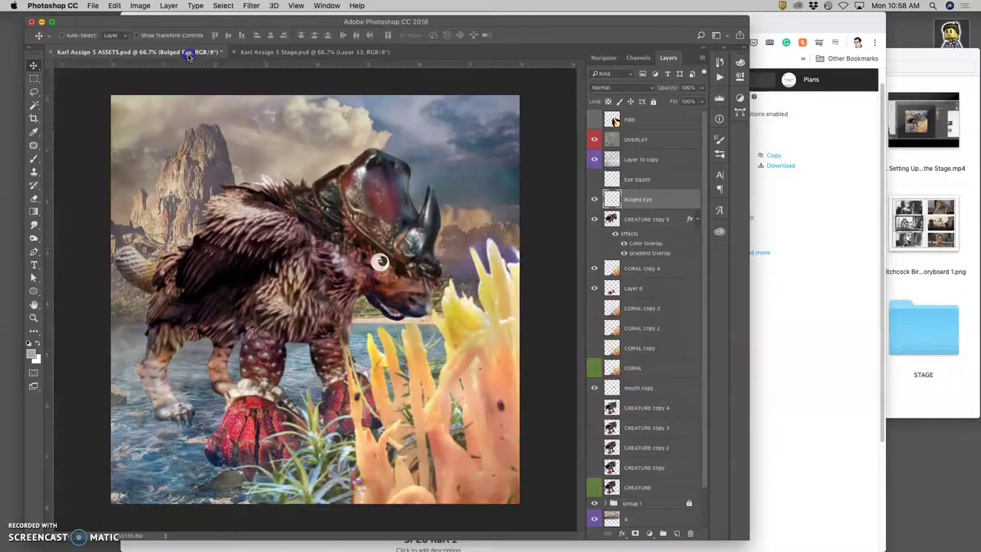
left_click(268, 52)
left_click(196, 52)
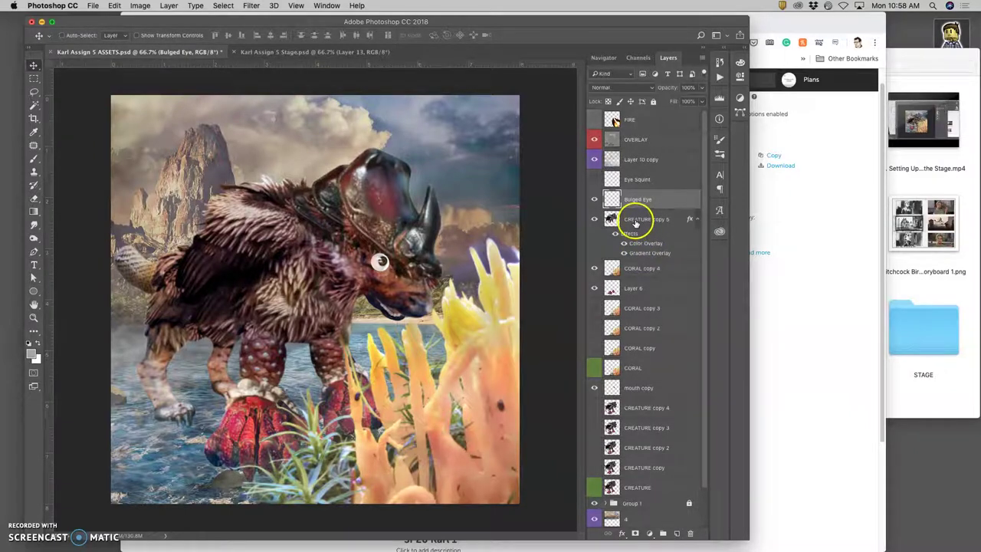
left_click(616, 234)
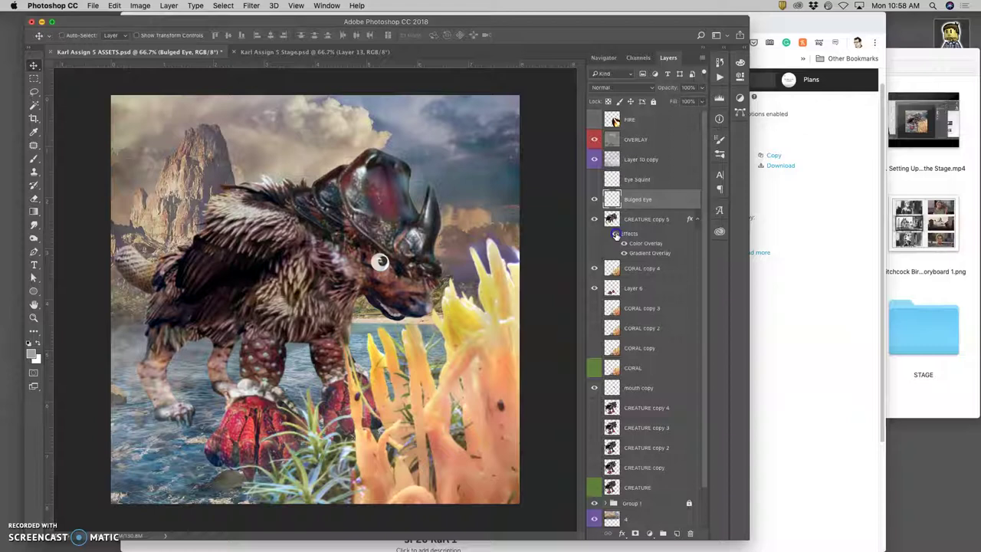
left_click(615, 233)
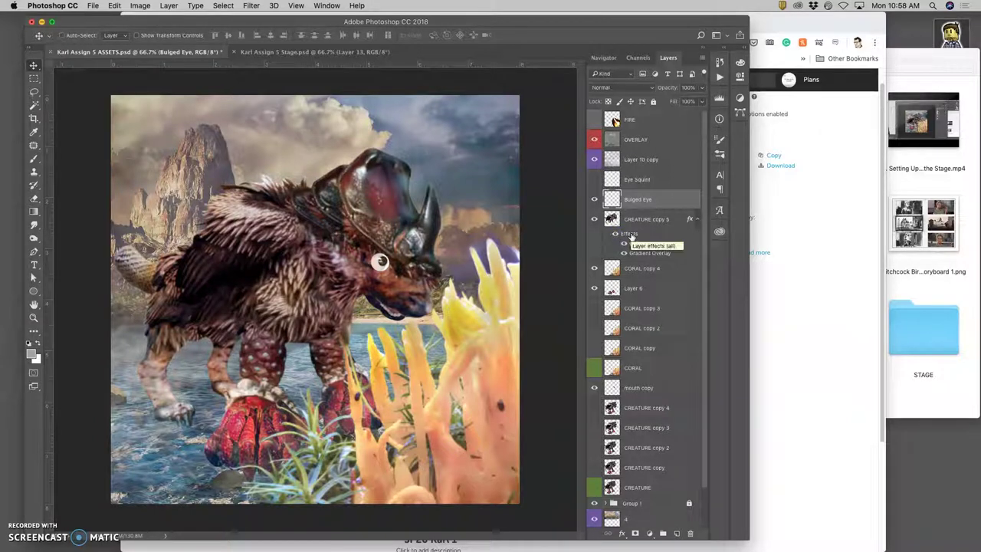
Lower CREATURE copy 5's Color Overlay and Gradient Overlay opacity
left_click(630, 234)
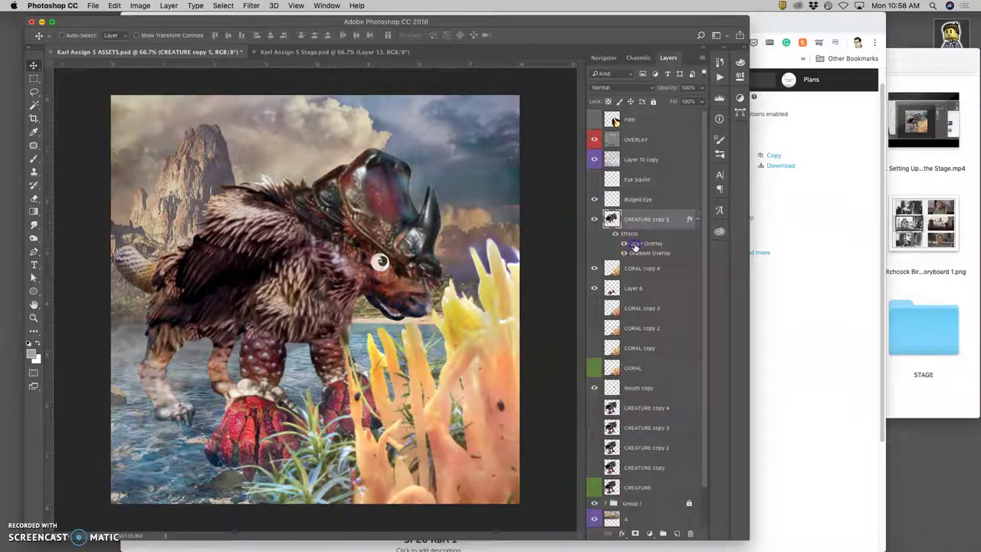
double_click(635, 244)
left_click_drag(780, 125, 764, 127)
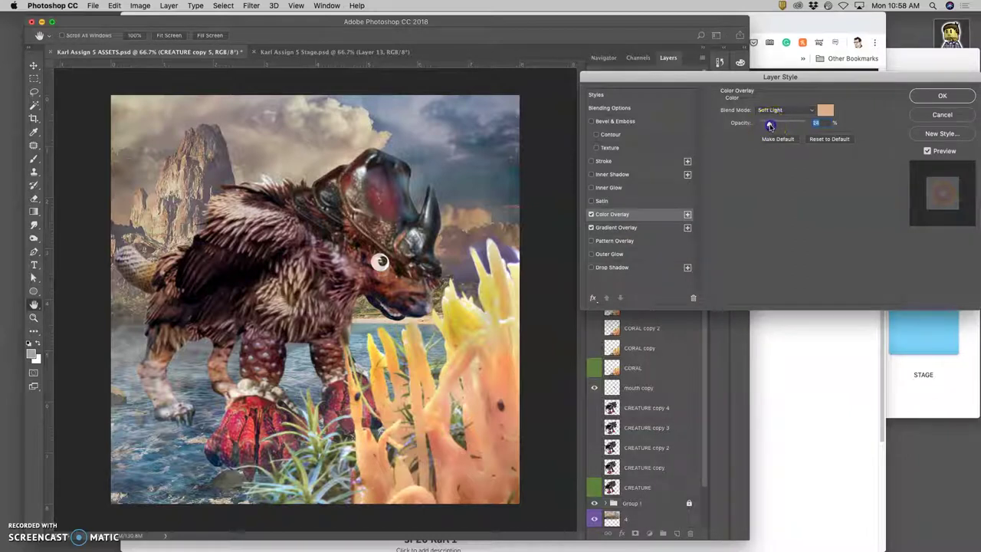
left_click(650, 228)
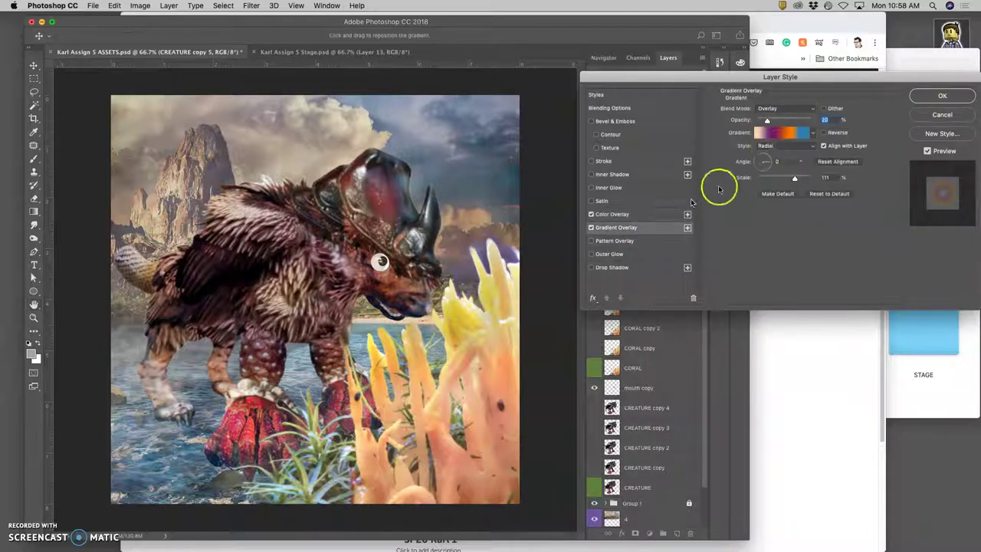
left_click_drag(774, 123, 769, 123)
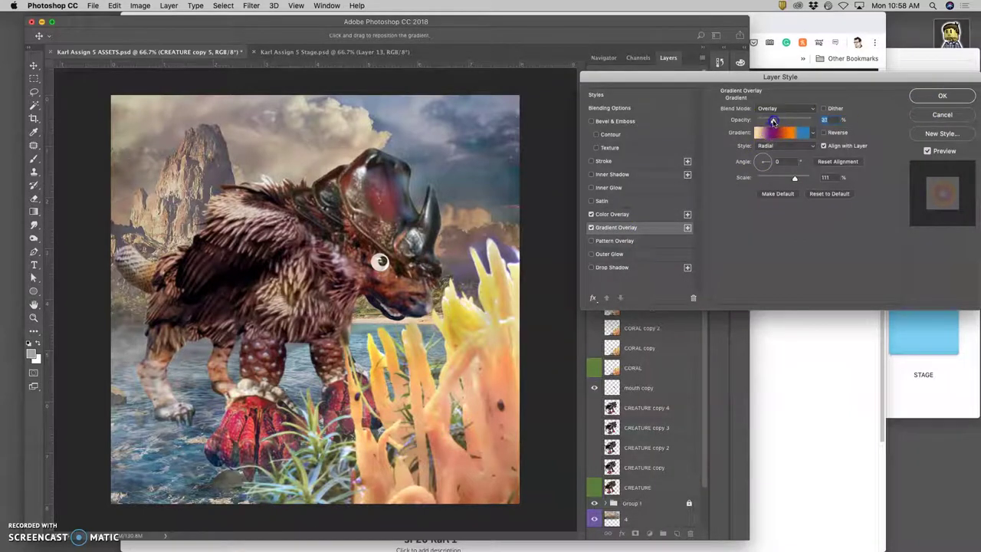
Add a white Outer Glow around the creature with spread widened to 38%
left_click(592, 255)
left_click(618, 257)
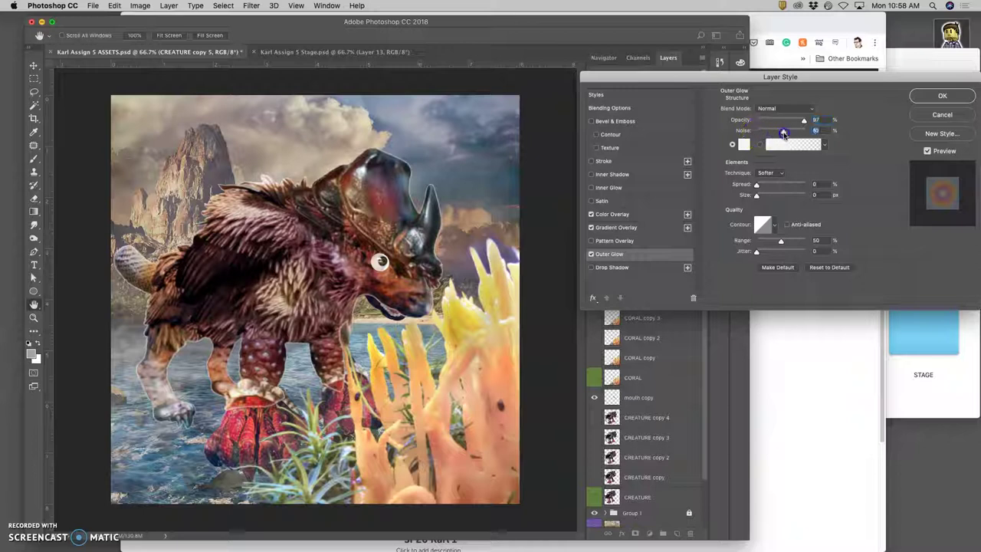
left_click(756, 192)
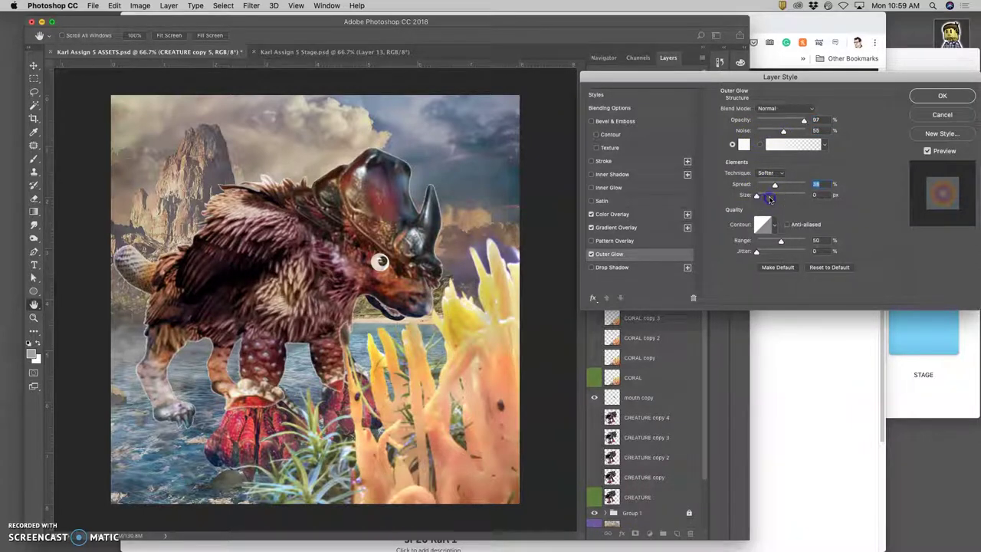
left_click_drag(756, 196, 768, 196)
Change the outer glow colour to a pale peach tone
left_click(743, 145)
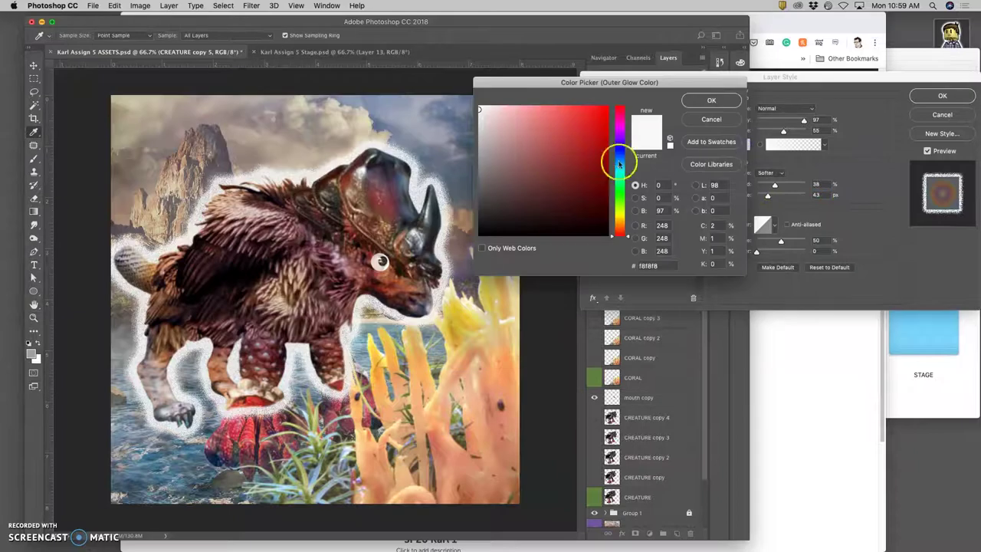
left_click(619, 214)
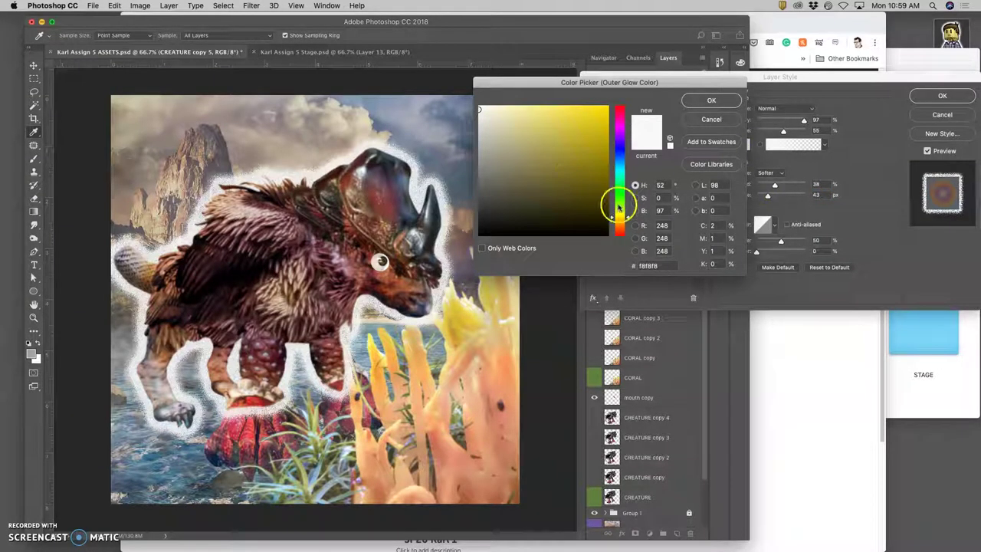
left_click_drag(618, 213, 619, 229)
left_click(552, 117)
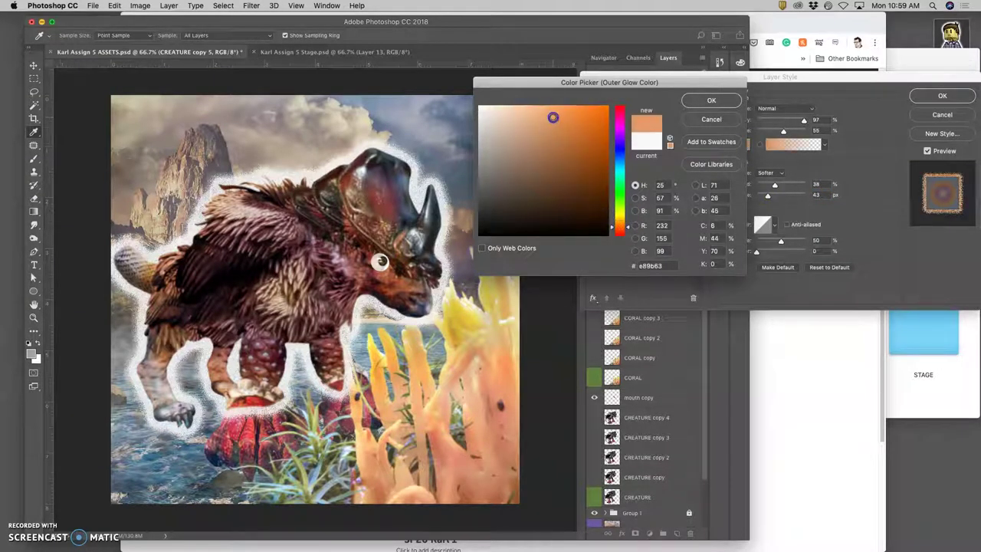
left_click_drag(537, 120, 512, 120)
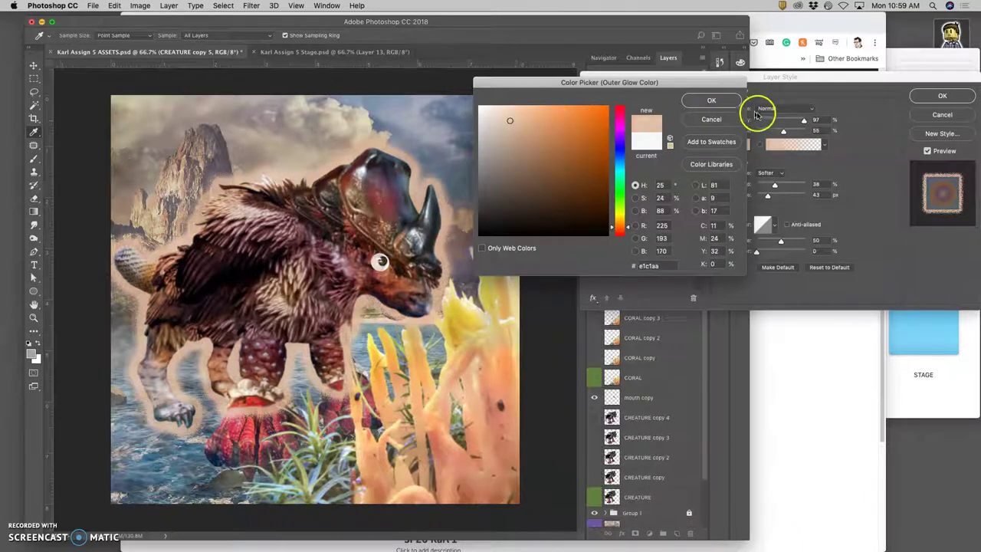
left_click(711, 102)
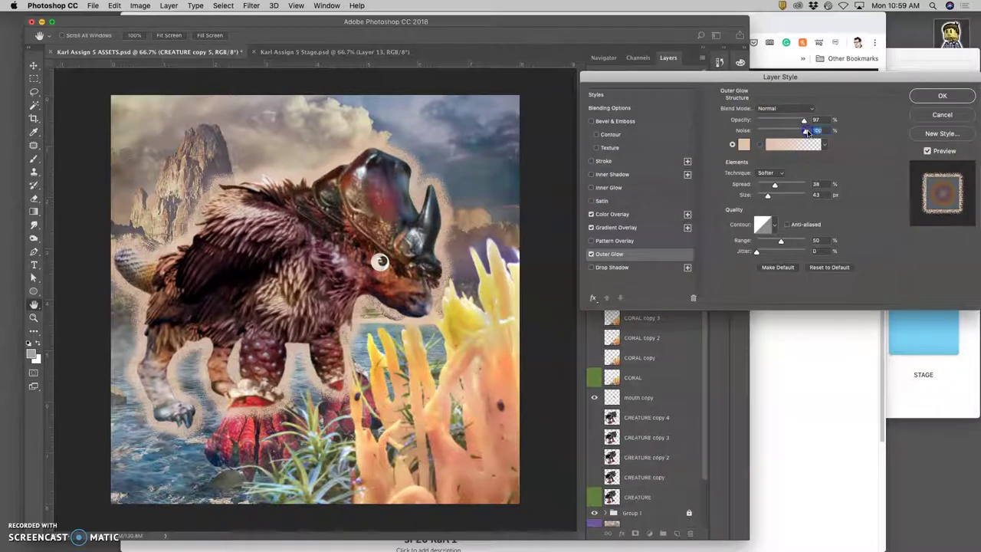
Lower the glow opacity to 26% and toggle it on and off to compare
left_click_drag(804, 120, 767, 122)
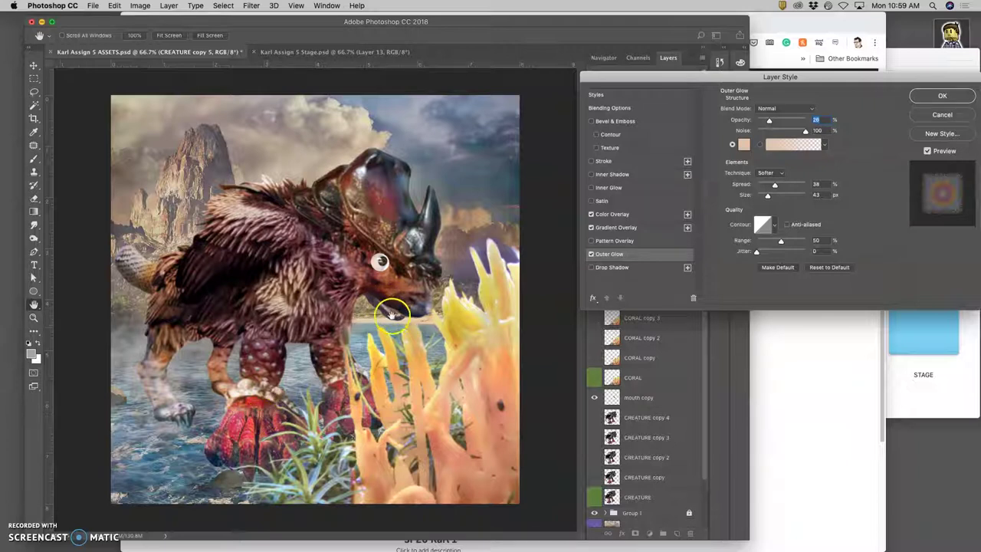
left_click(591, 253)
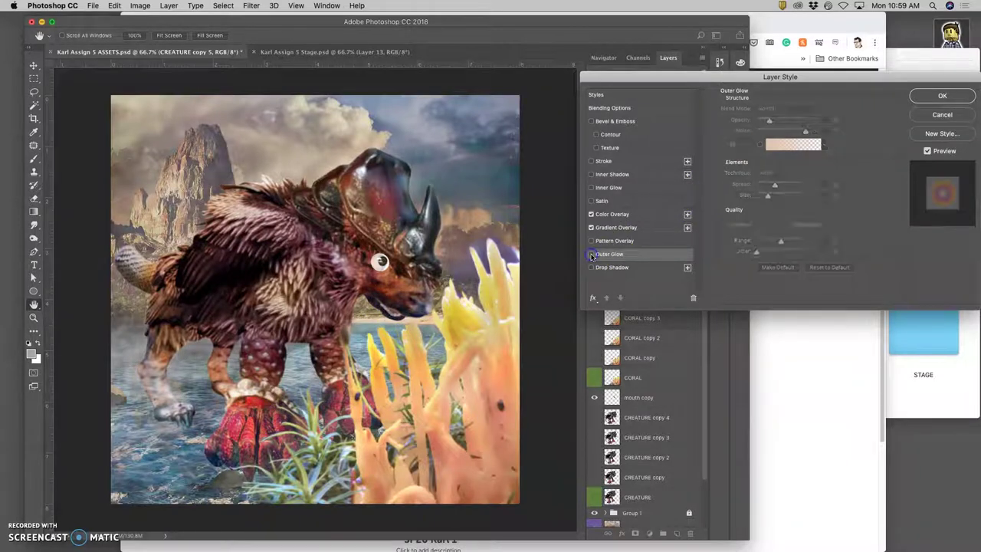
left_click(591, 255)
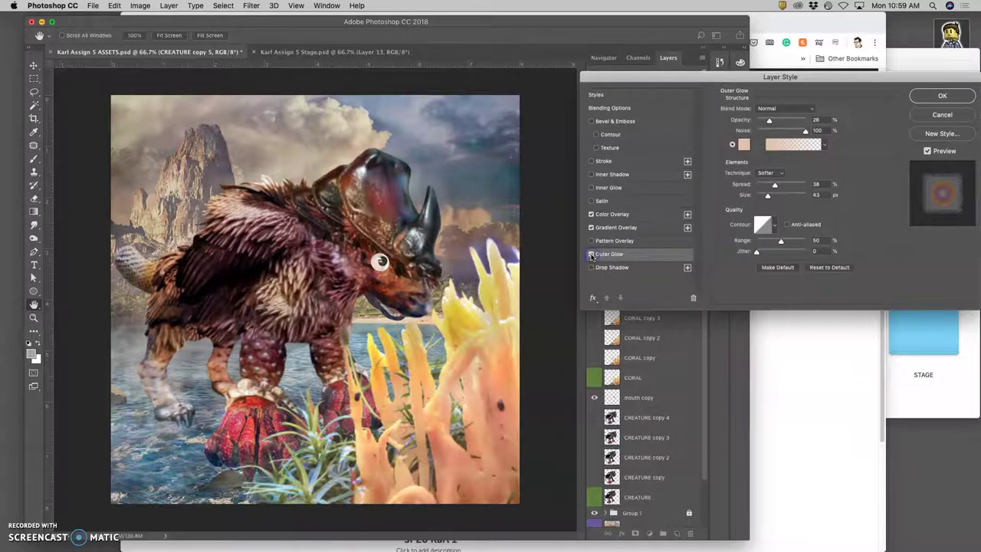
left_click(591, 254)
left_click(591, 255)
left_click(590, 254)
left_click(591, 254)
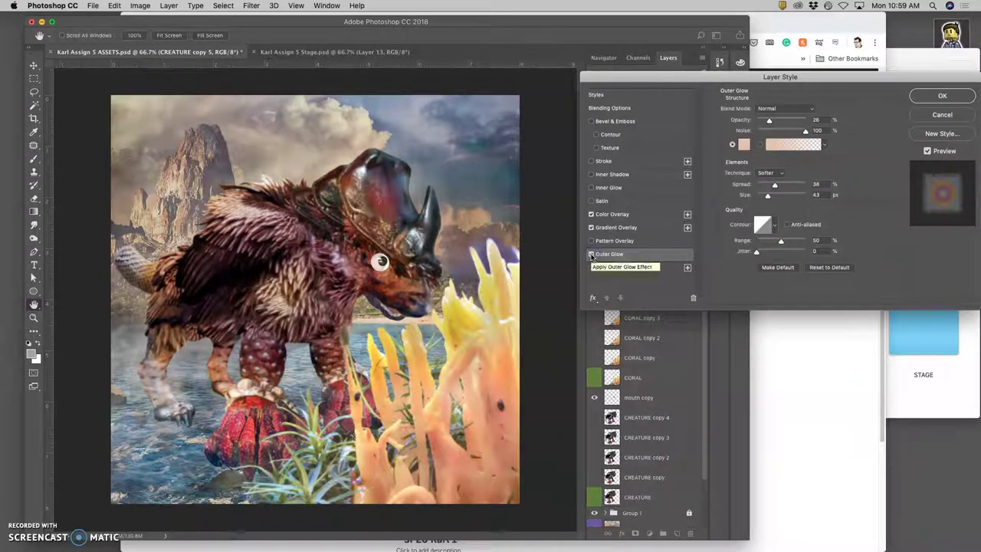
left_click(591, 255)
left_click(591, 255)
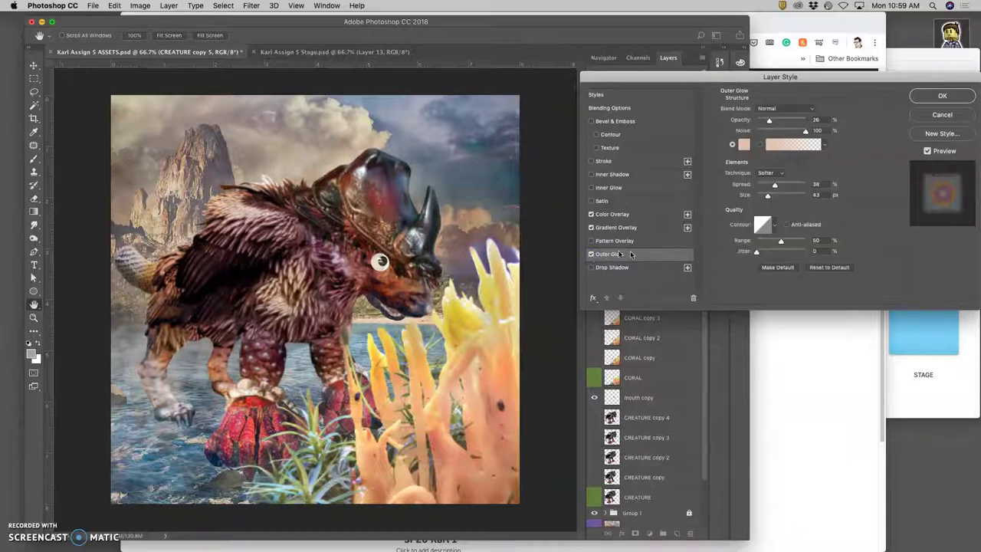
Apply the Outer Glow and overlay layer style to CREATURE copy 5
left_click(936, 97)
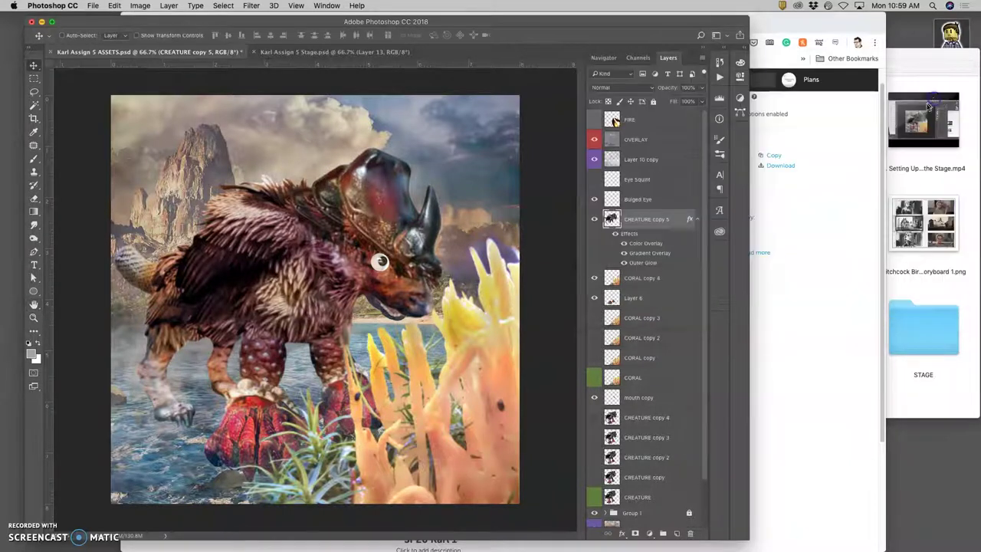
left_click(334, 51)
left_click(208, 52)
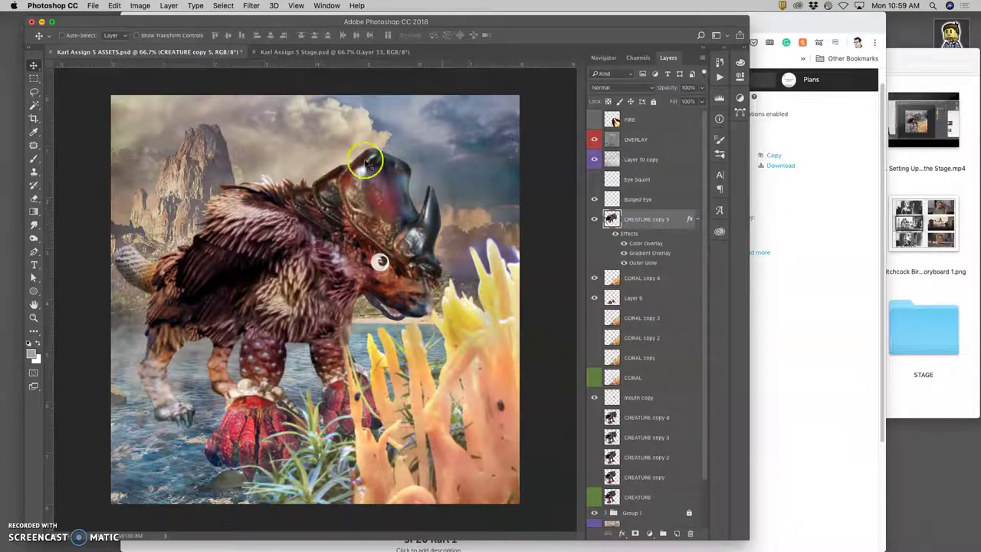
left_click(113, 5)
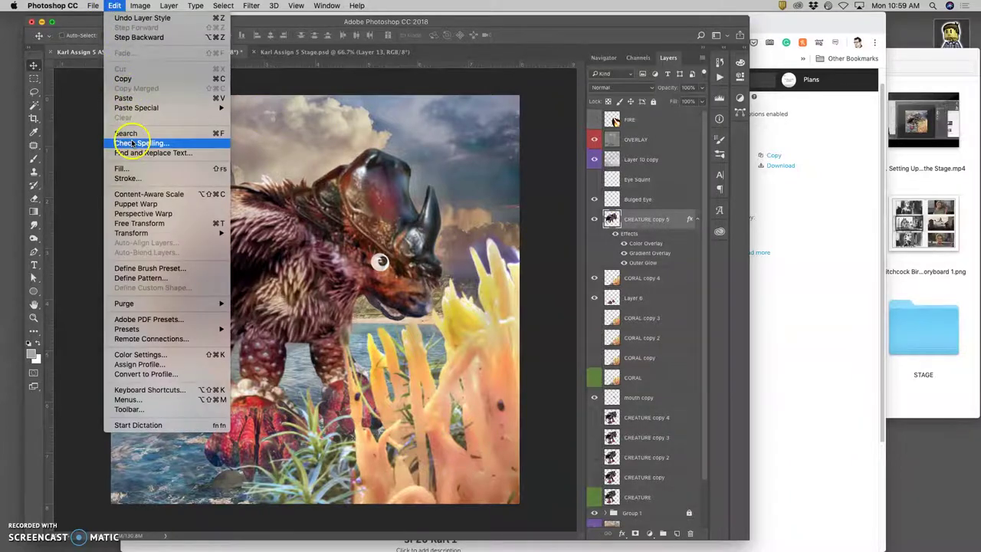
left_click(333, 184)
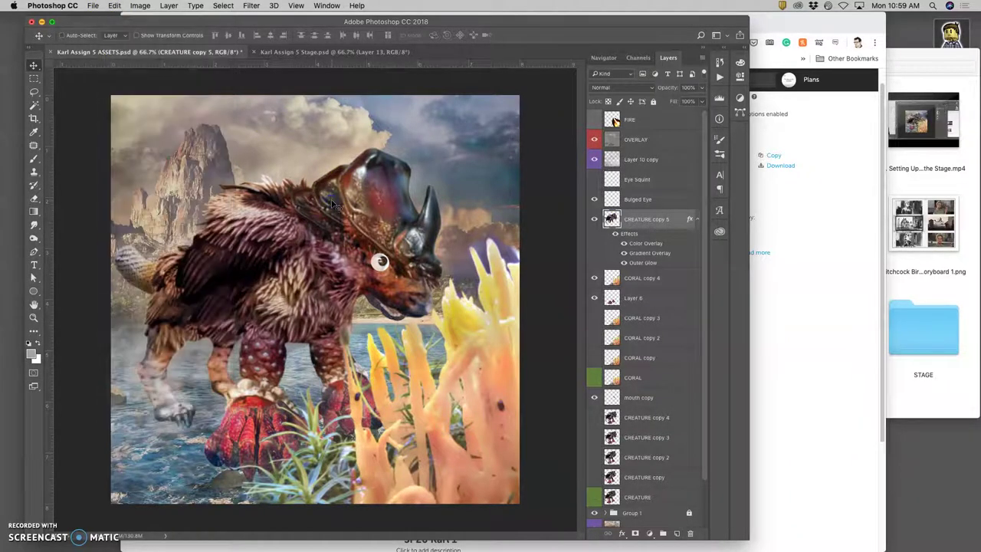
Warp CREATURE copy 5's head and body, dragging the back toward the hindquarters
key("ctrl+t")
right_click(337, 227)
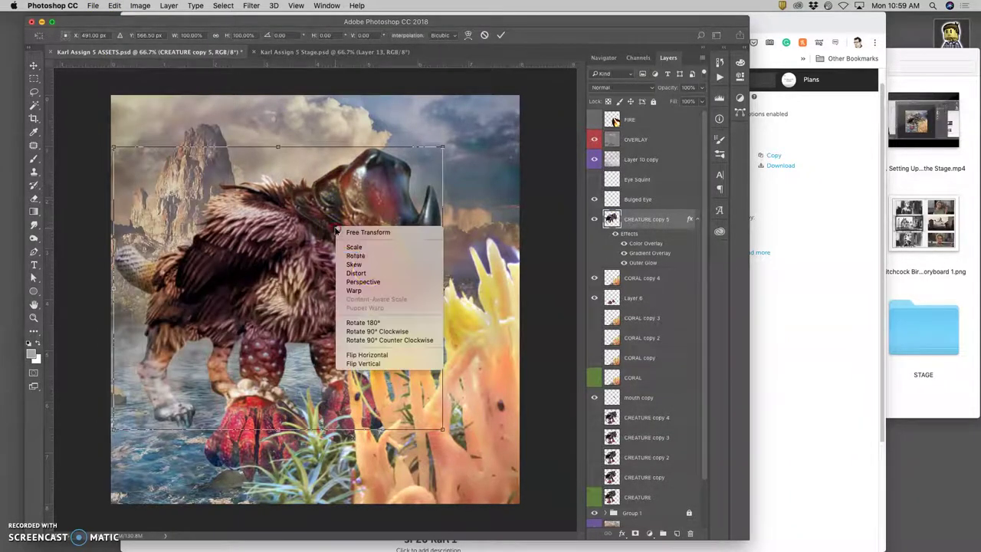
left_click(360, 290)
left_click_drag(283, 249, 413, 279)
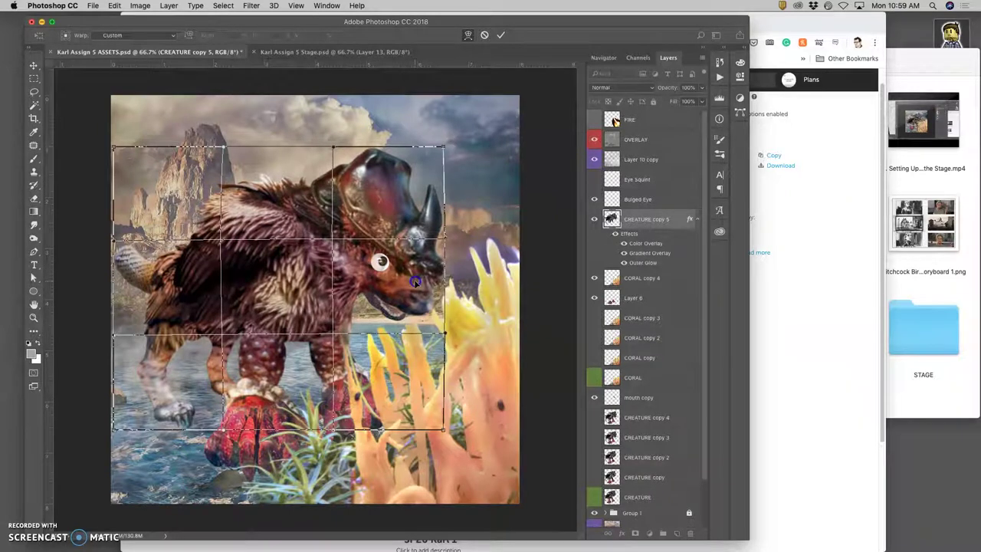
left_click_drag(279, 315, 174, 308)
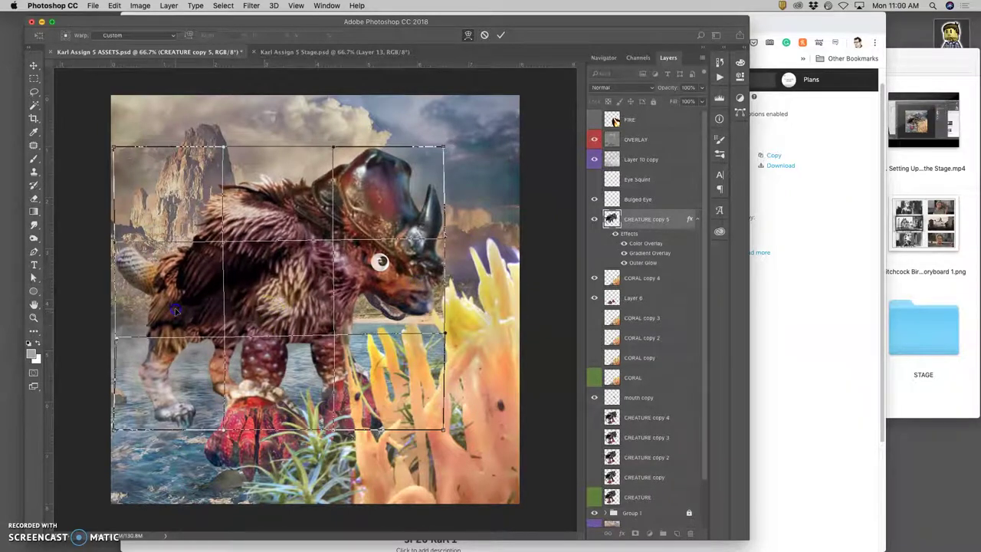
double_click(252, 300)
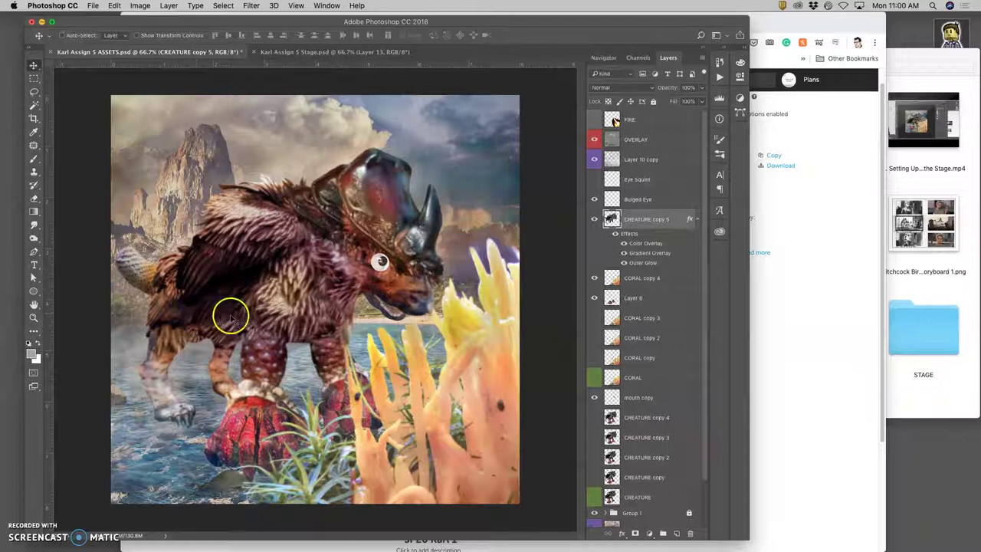
left_click(307, 52)
left_click(193, 52)
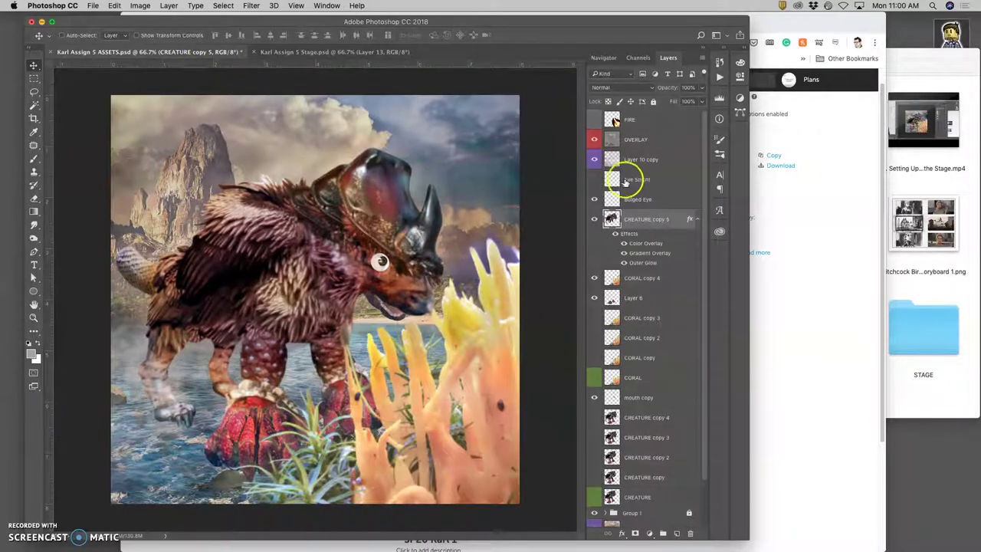
Undo the last change, then compare the Stage document before returning to ASSETS
left_click(639, 201)
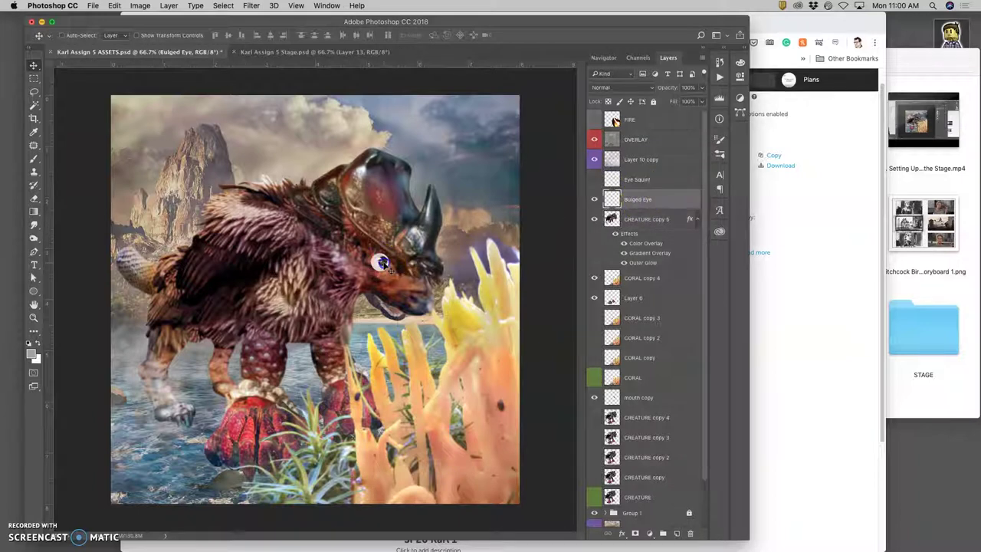
key("ctrl+z")
key("ctrl+z")
left_click(342, 51)
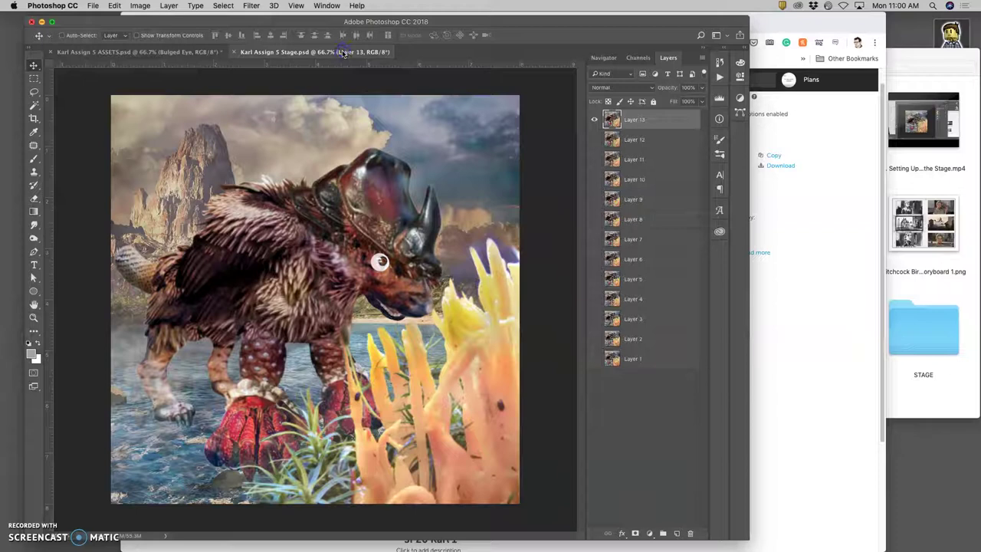
left_click(184, 52)
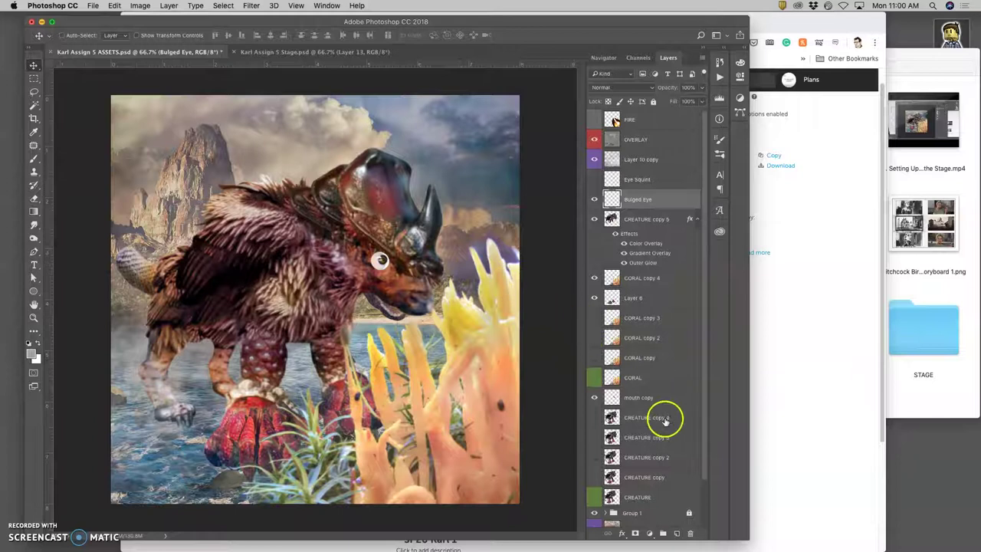
Move Layer 6 below all the CORAL layers, just above mouth copy
scroll(641, 460, "down", 3)
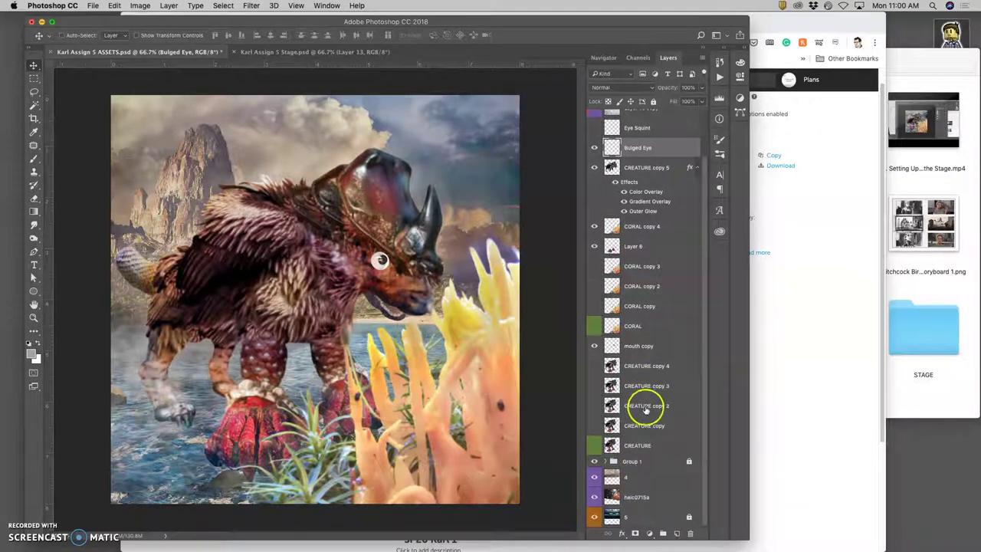
left_click(636, 245)
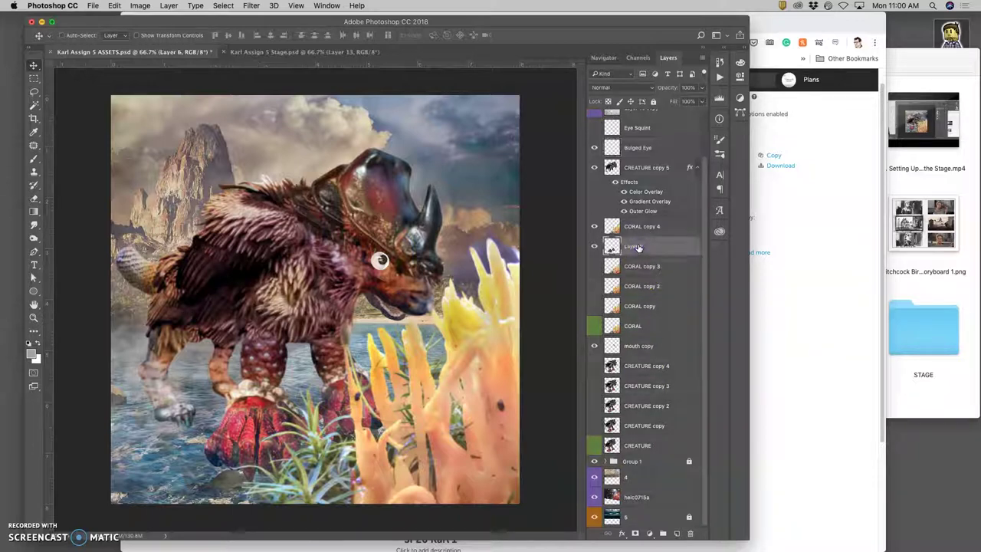
left_click_drag(639, 247, 635, 449)
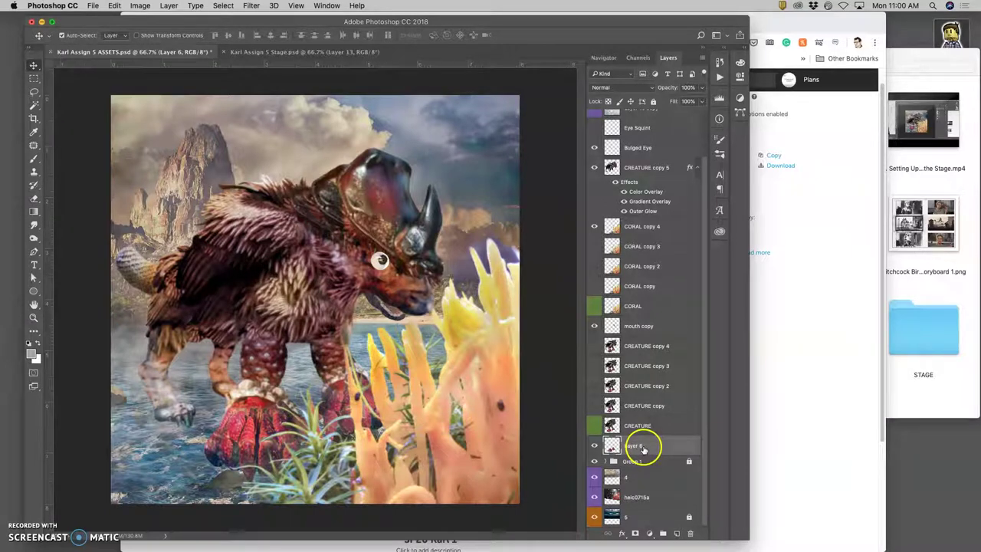
left_click_drag(642, 447, 633, 331)
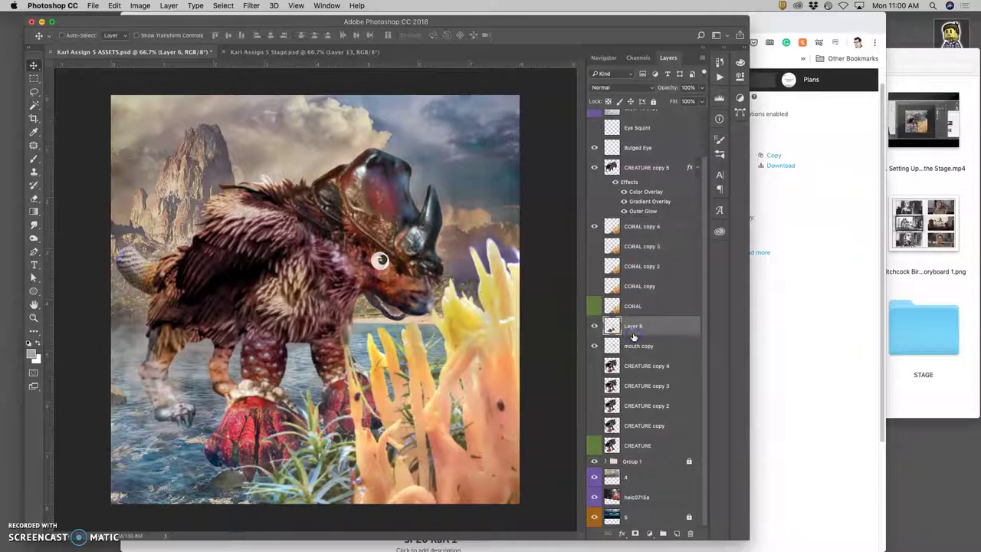
Warp the red foot layer to reshape the claw in the foreground
key("super+t")
left_click(520, 355)
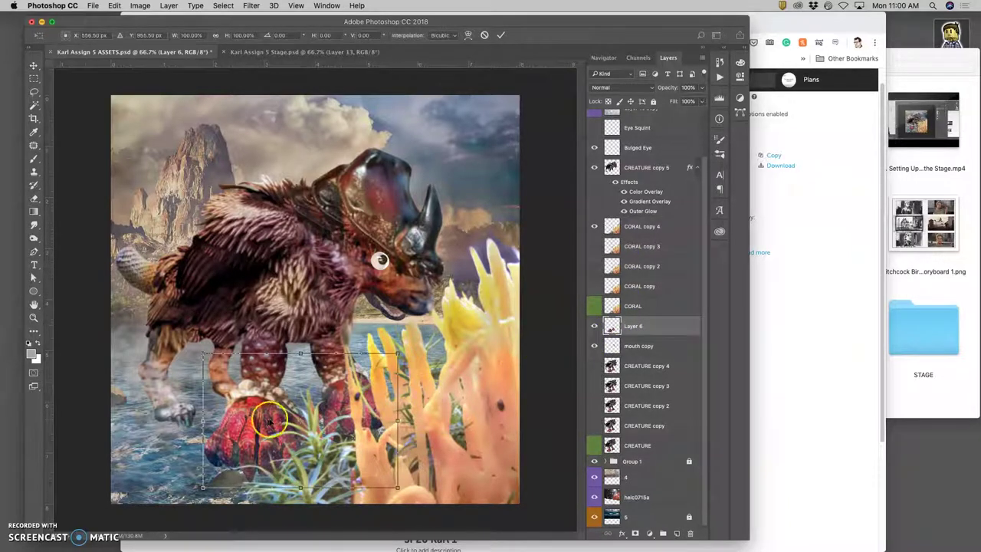
right_click(263, 420)
left_click(291, 467)
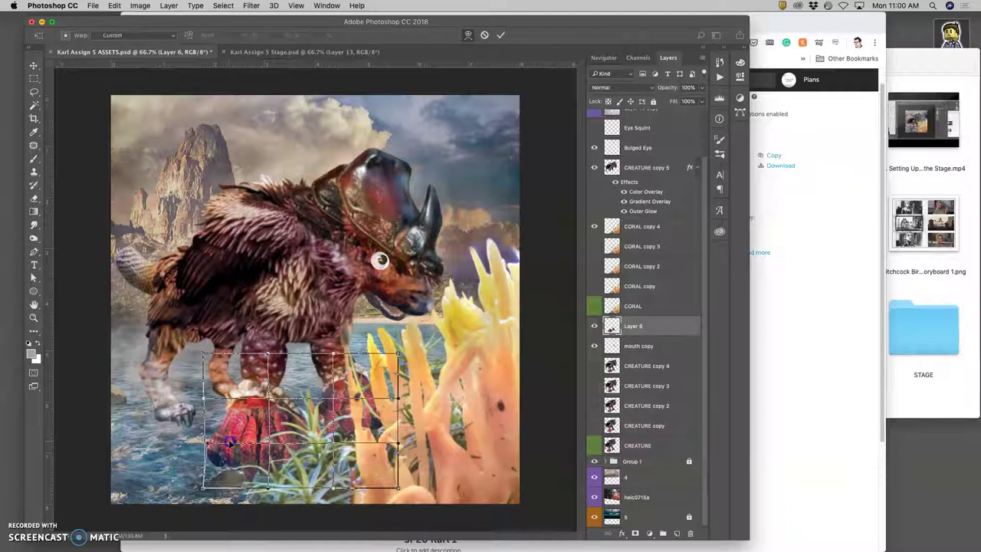
left_click_drag(230, 443, 245, 436)
left_click(349, 426)
key("Return")
left_click(410, 404)
Check the result in the Stage document, then start a free transform on the Bulged Eye layer
left_click(305, 51)
left_click(165, 51)
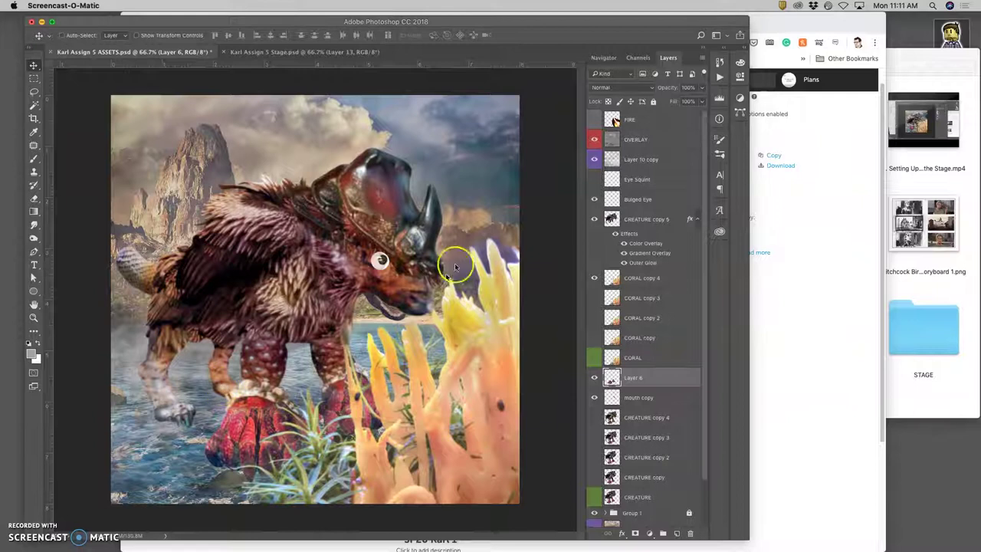
left_click(455, 266)
left_click(285, 52)
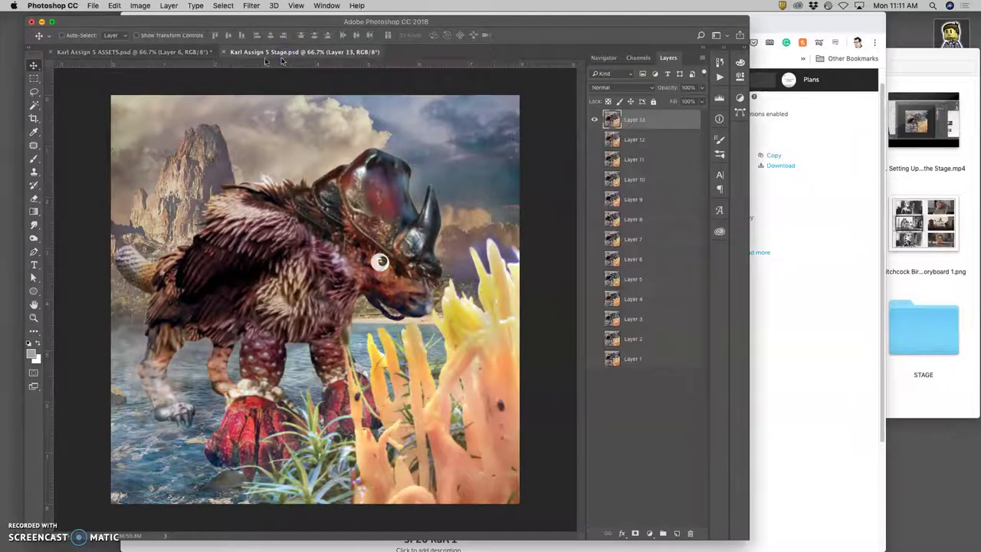
left_click(175, 50)
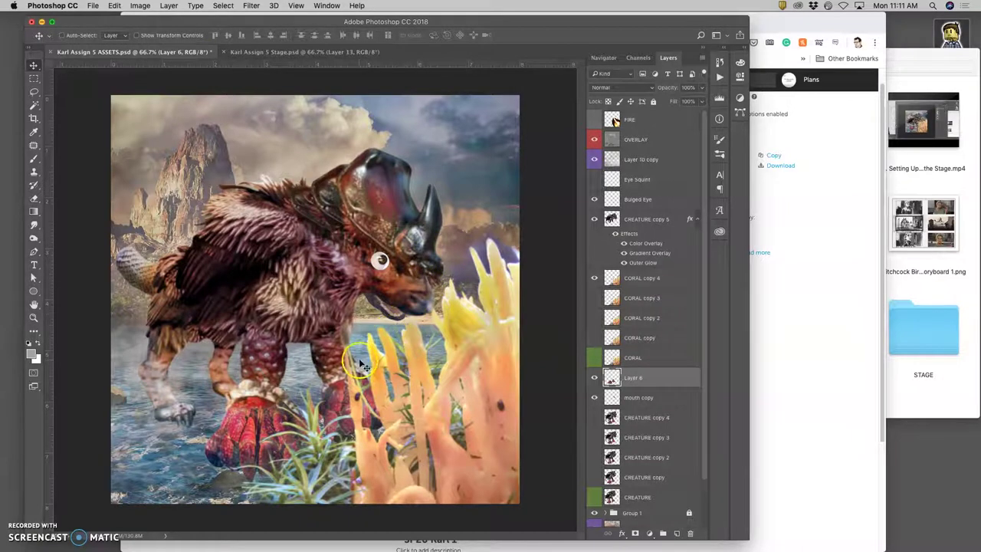
left_click(294, 52)
left_click(202, 54)
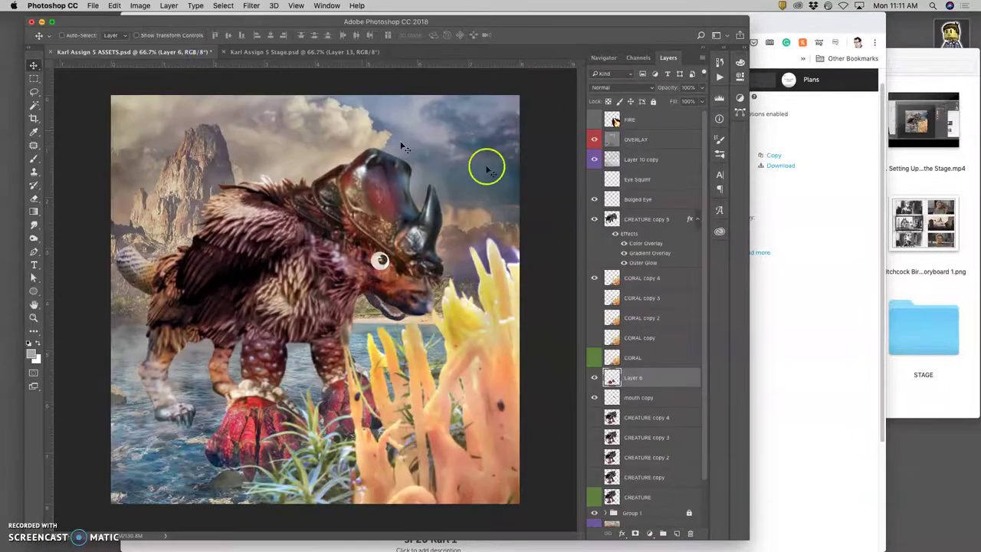
left_click(638, 200)
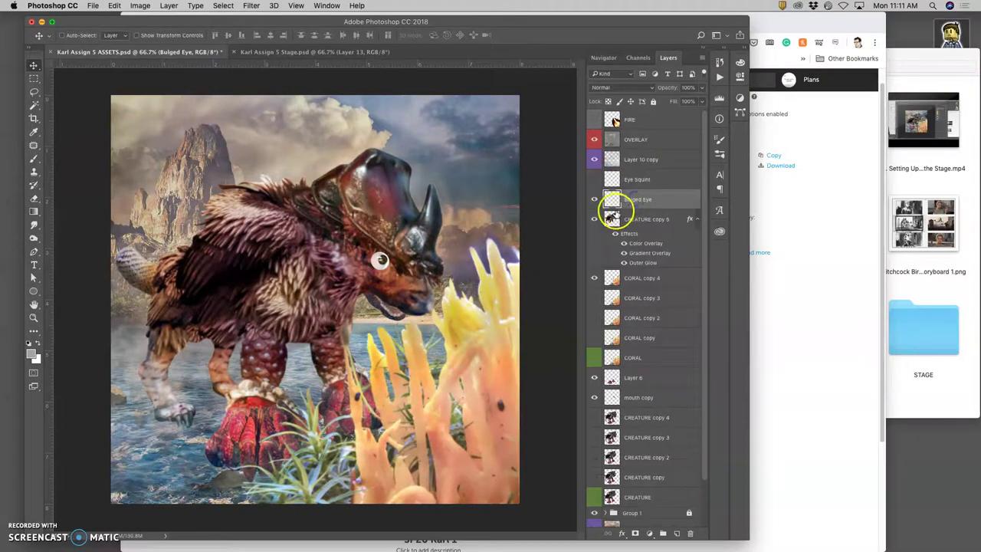
key("ctrl+t")
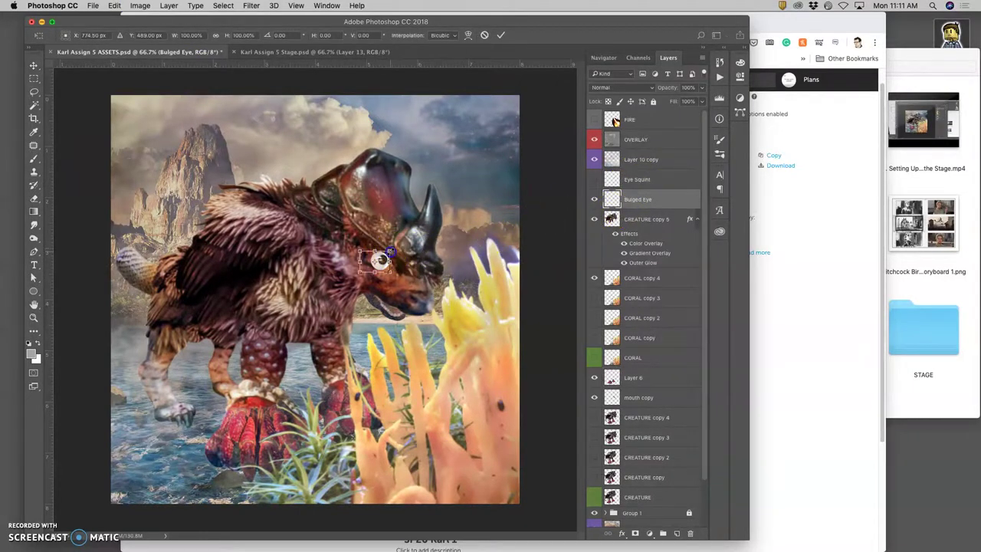